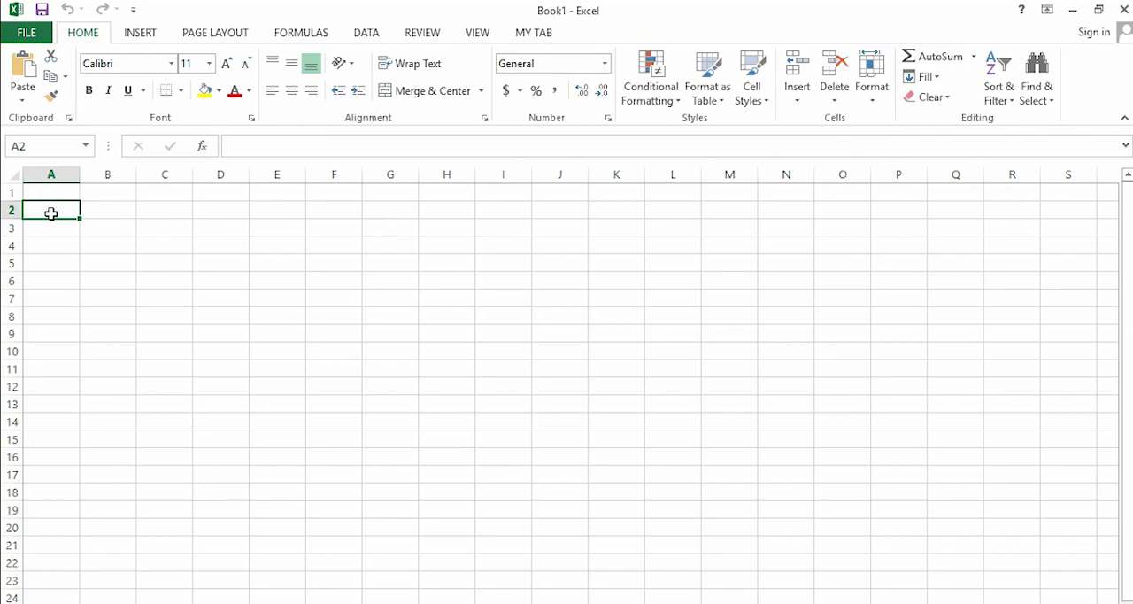
- Enter the text "word is good for me" in cell A2
{"action": "type", "text": "word"}
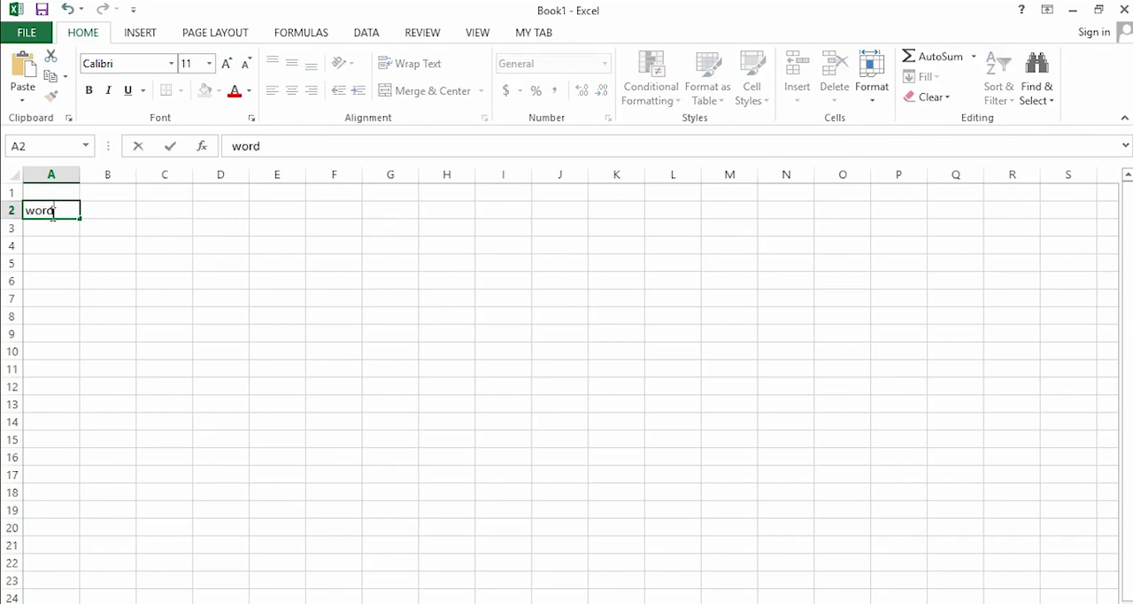
{"action": "type", "text": " is good for me"}
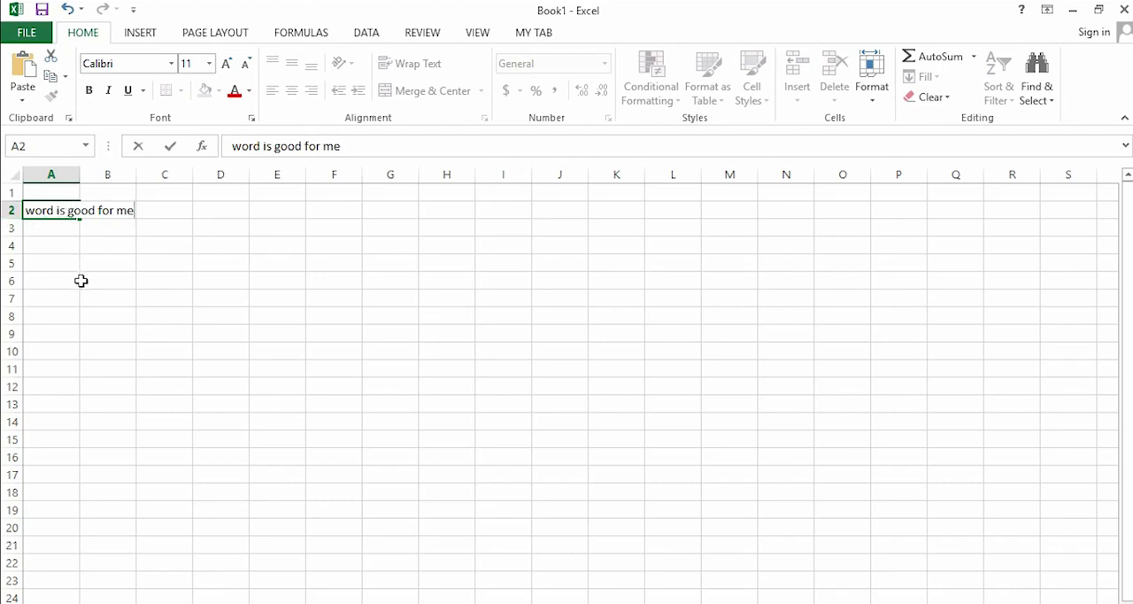
- Manually widen column A until the text in A2 fits, and undo the resize
{"action": "left_click", "coordinate": [72, 175]}
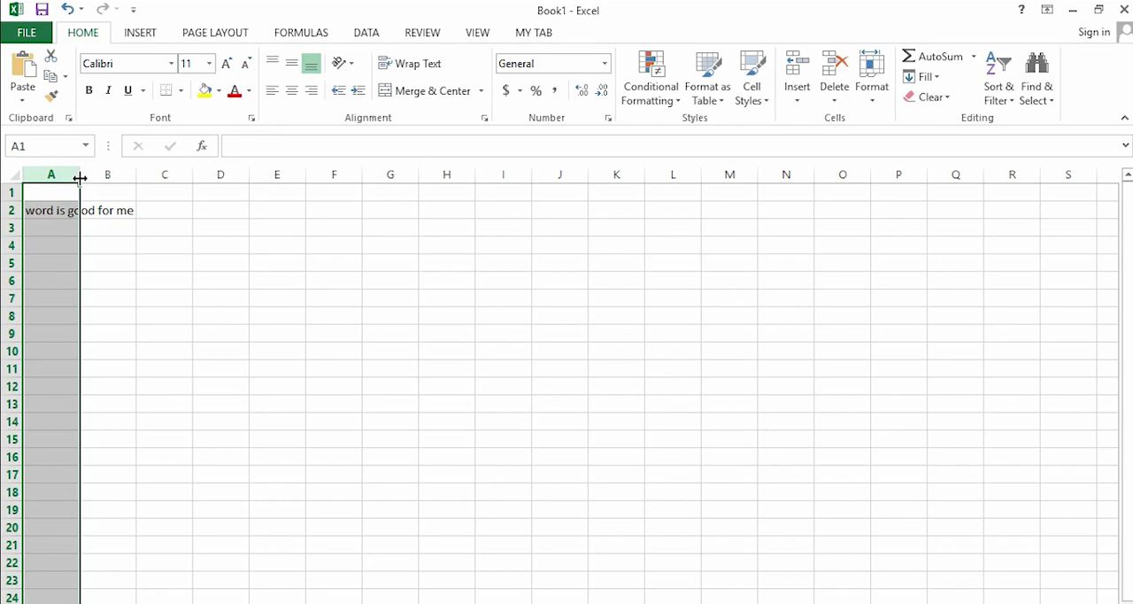
{"action": "left_click_drag", "start_coordinate": [79, 178], "coordinate": [139, 185]}
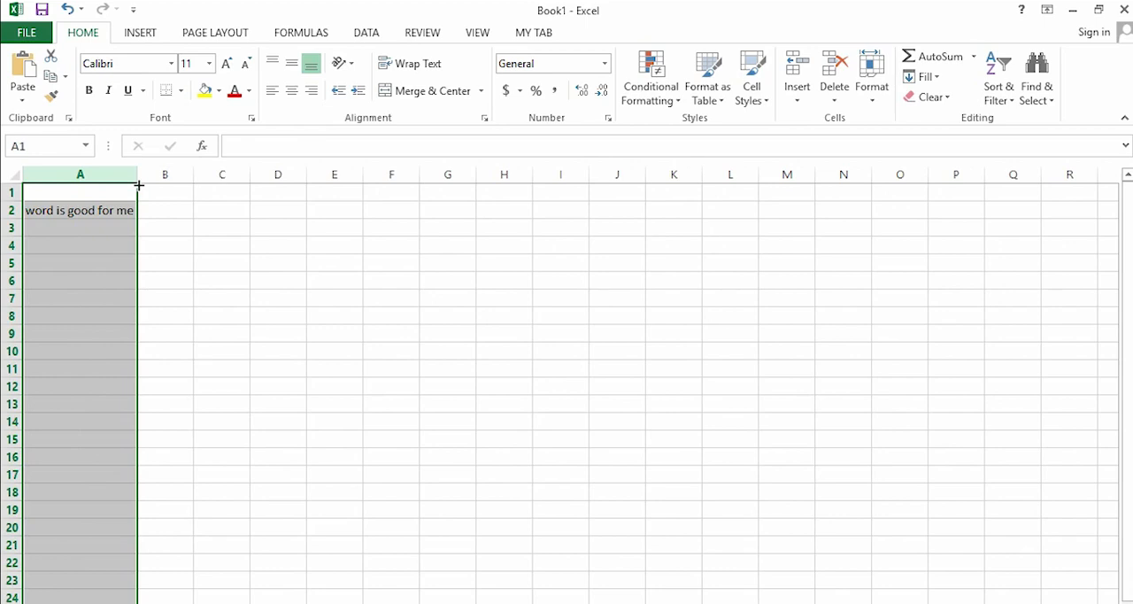
{"action": "left_click", "coordinate": [66, 9]}
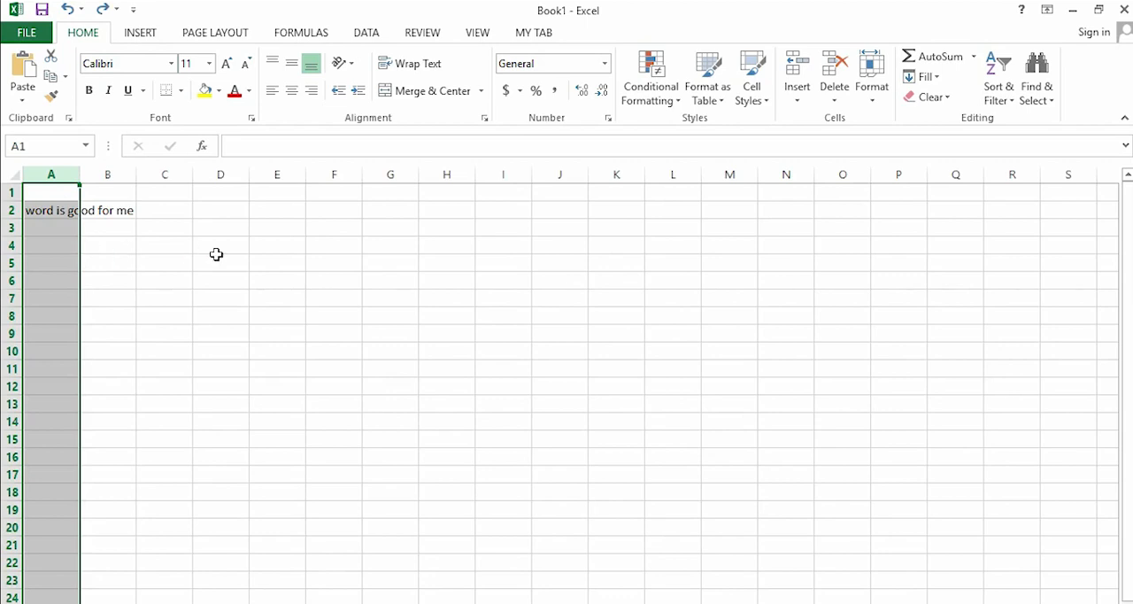
- AutoFit the width of column A to its contents, and undo it
{"action": "left_click", "coordinate": [871, 93]}
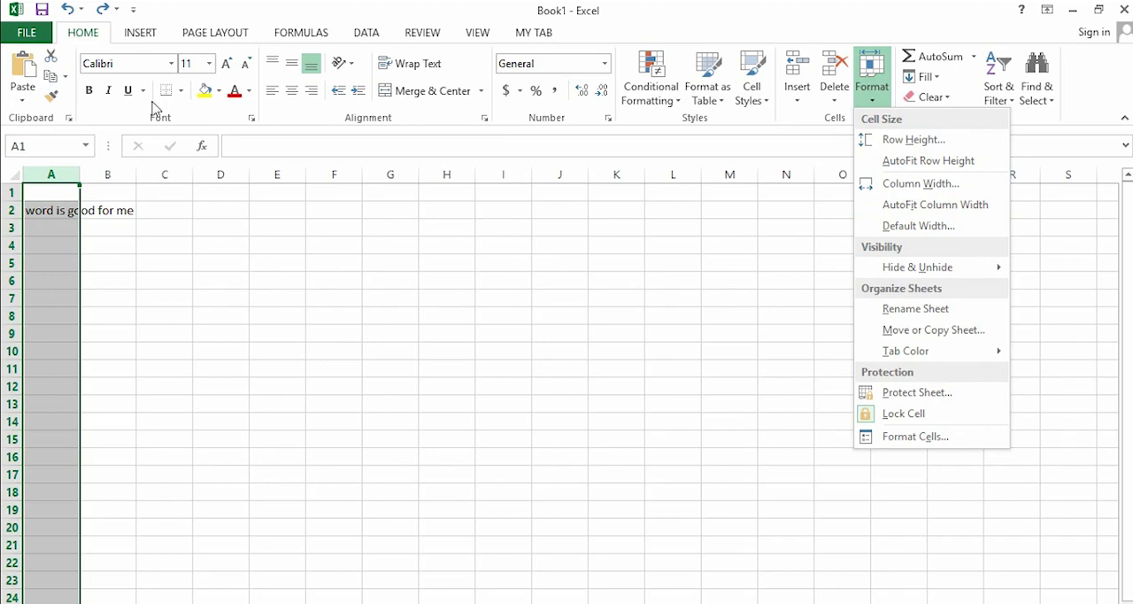
{"action": "left_click", "coordinate": [903, 207]}
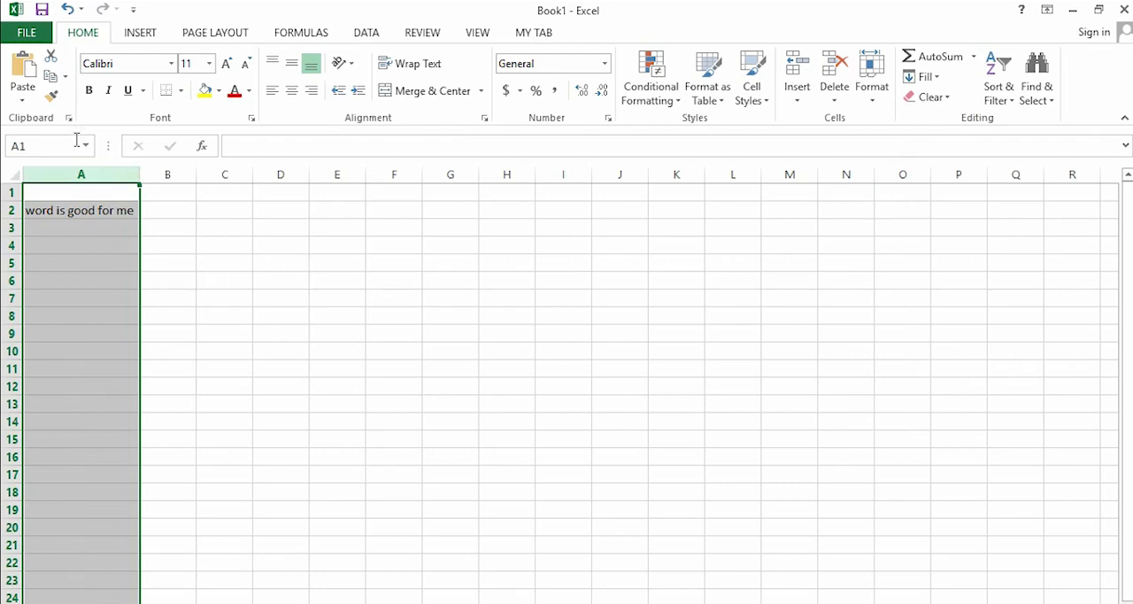
{"action": "left_click", "coordinate": [69, 11]}
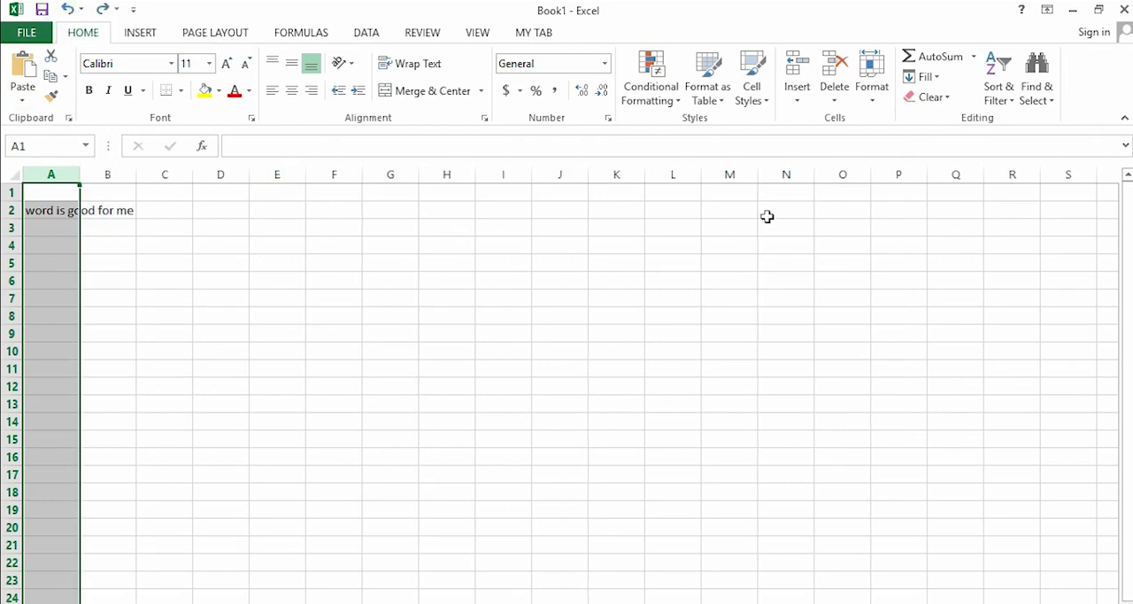
- Set an exact column width of 45 for column A
{"action": "left_click", "coordinate": [871, 99]}
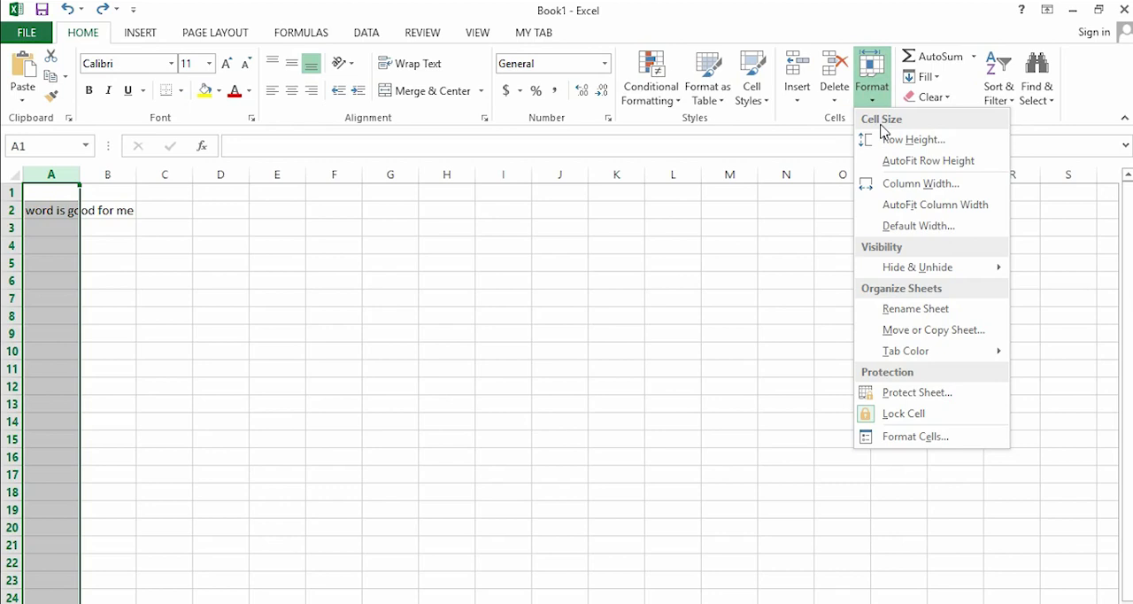
{"action": "left_click", "coordinate": [904, 186]}
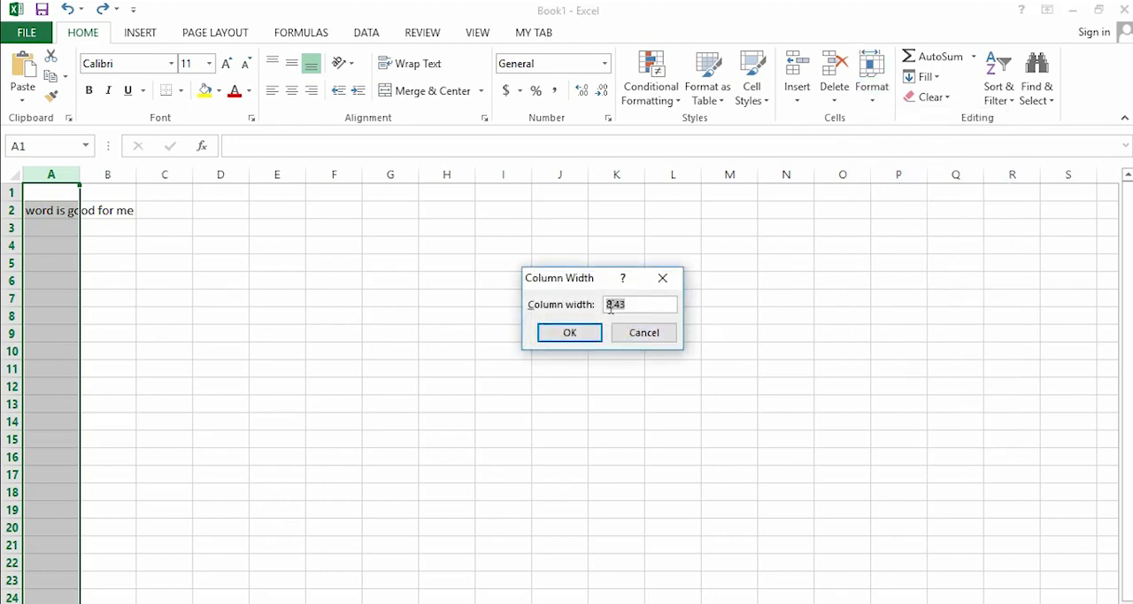
{"action": "left_click", "coordinate": [609, 307]}
{"action": "type", "text": "45"}
{"action": "key", "text": "Delete"}
{"action": "left_click", "coordinate": [571, 336]}
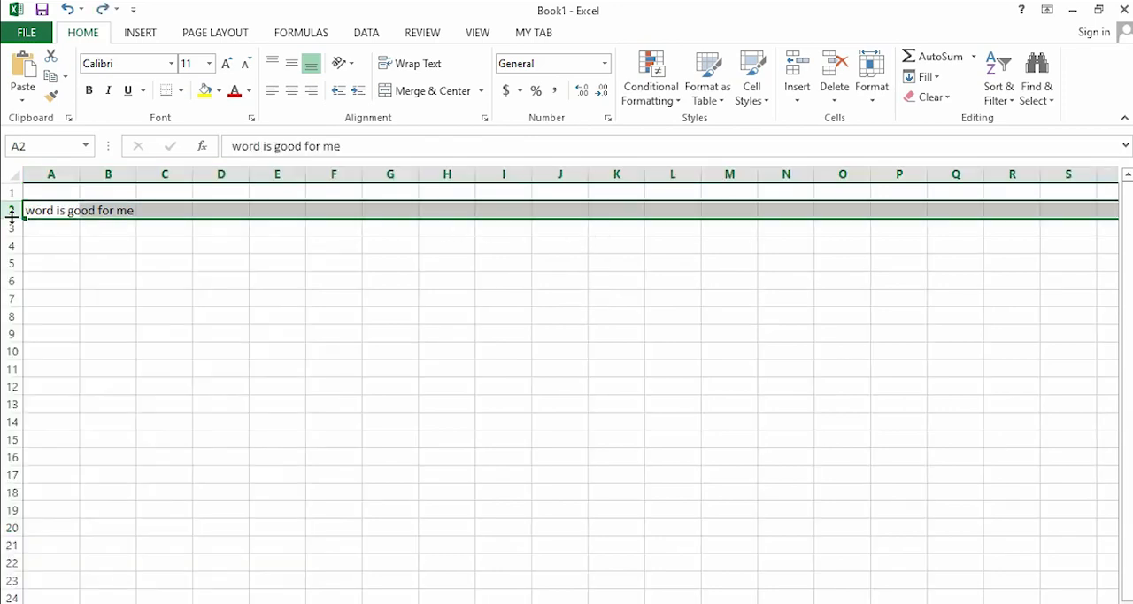
- Manually increase the height of row 2 to several times its size, and undo the change
{"action": "left_click_drag", "start_coordinate": [11, 216], "coordinate": [10, 282]}
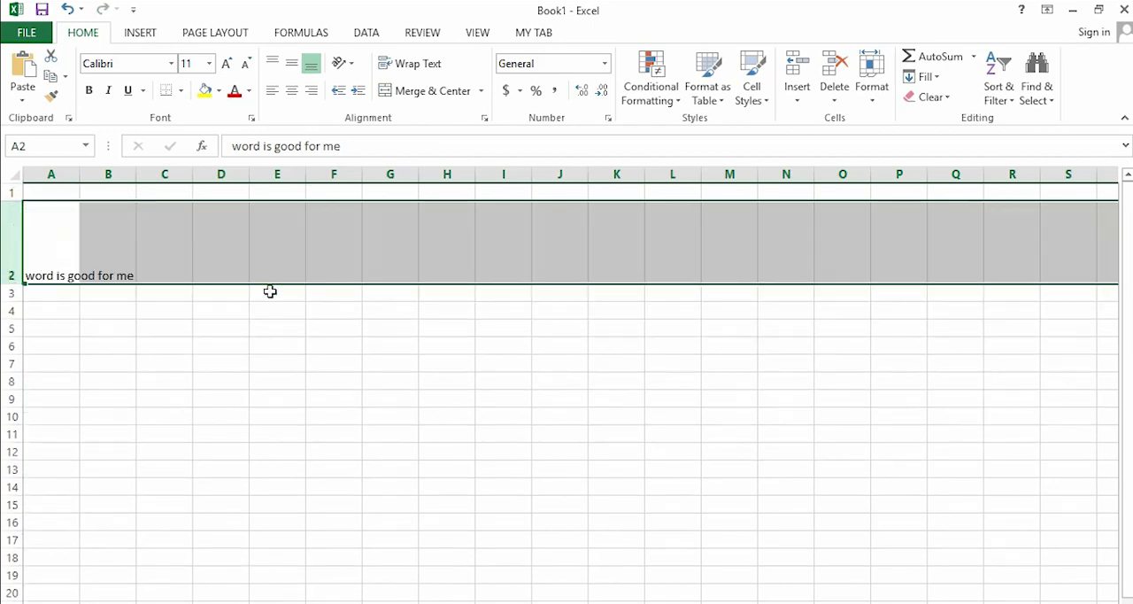
{"action": "left_click", "coordinate": [236, 315]}
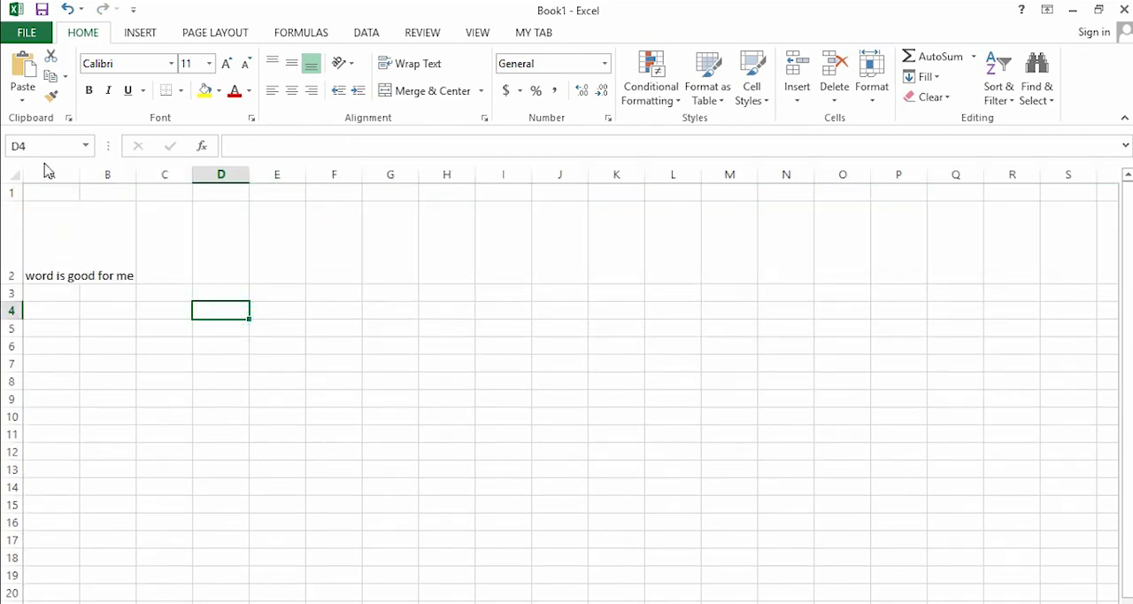
{"action": "left_click", "coordinate": [68, 9]}
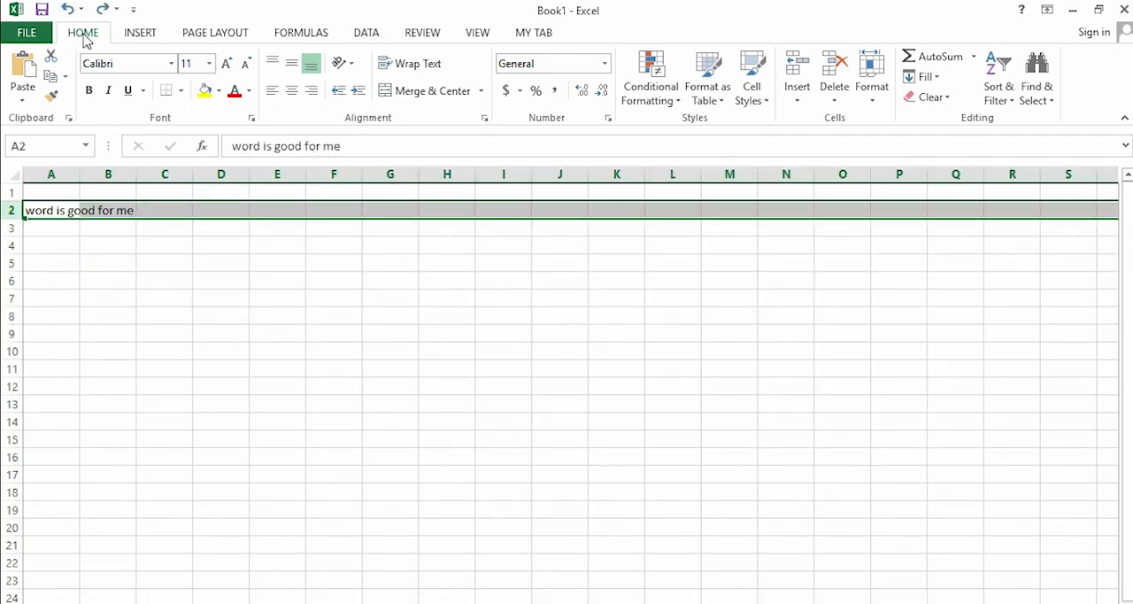
- AutoFit the height of row 2, and set its row height to 25
{"action": "left_click", "coordinate": [874, 101]}
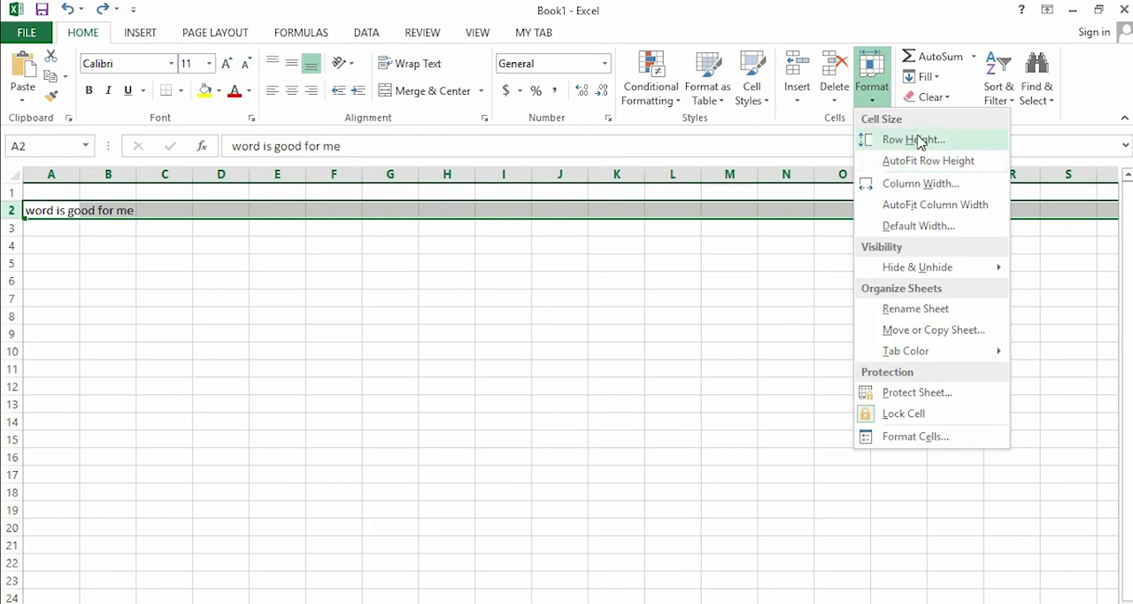
{"action": "left_click", "coordinate": [945, 163]}
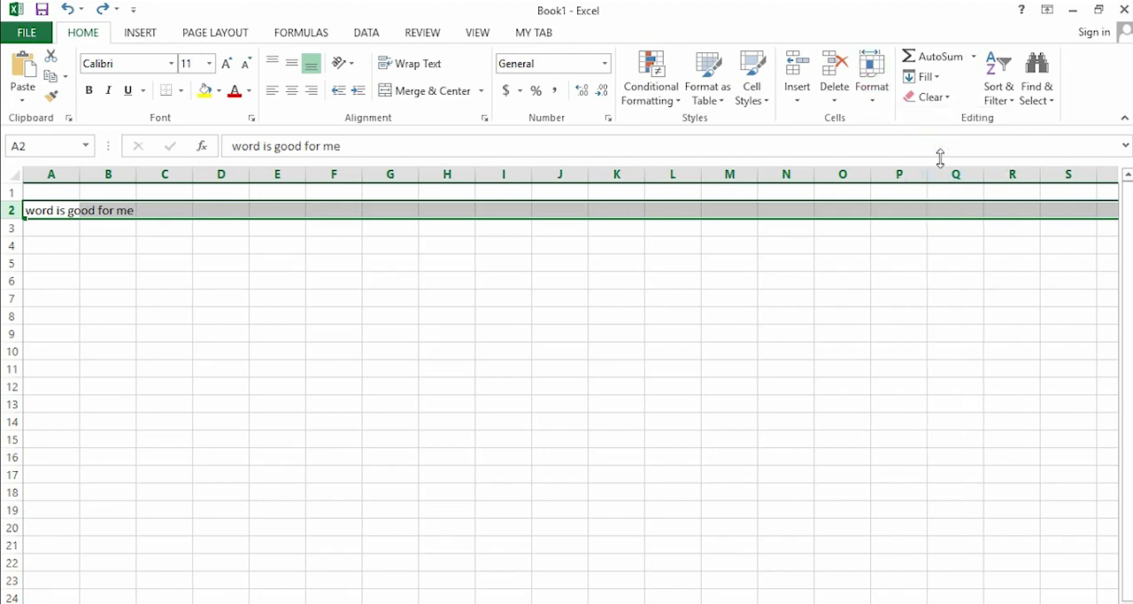
{"action": "left_click", "coordinate": [872, 93]}
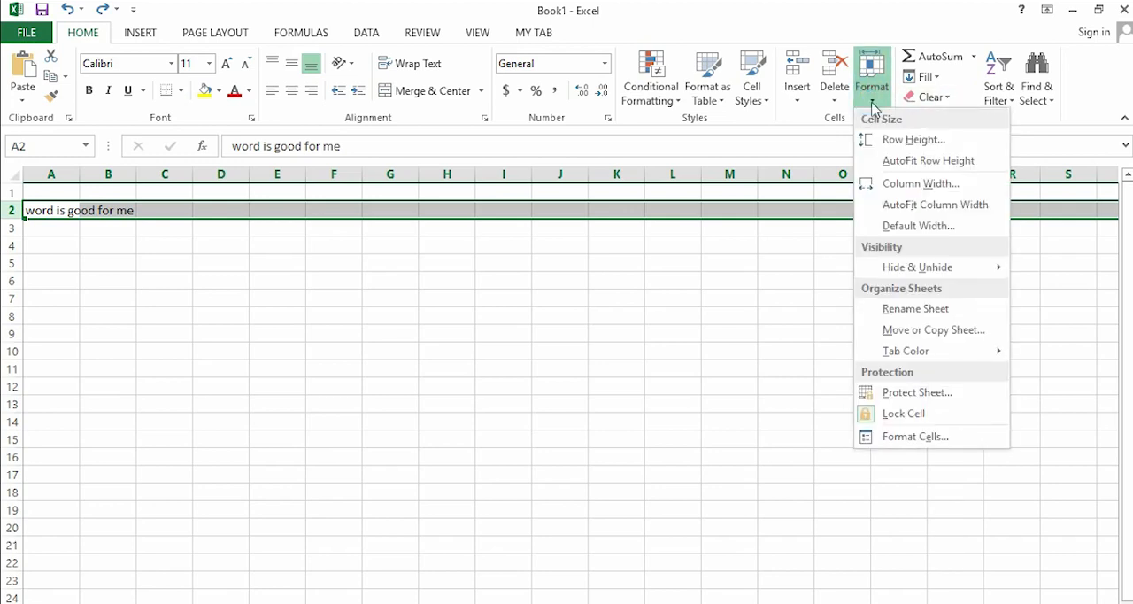
{"action": "left_click", "coordinate": [914, 141]}
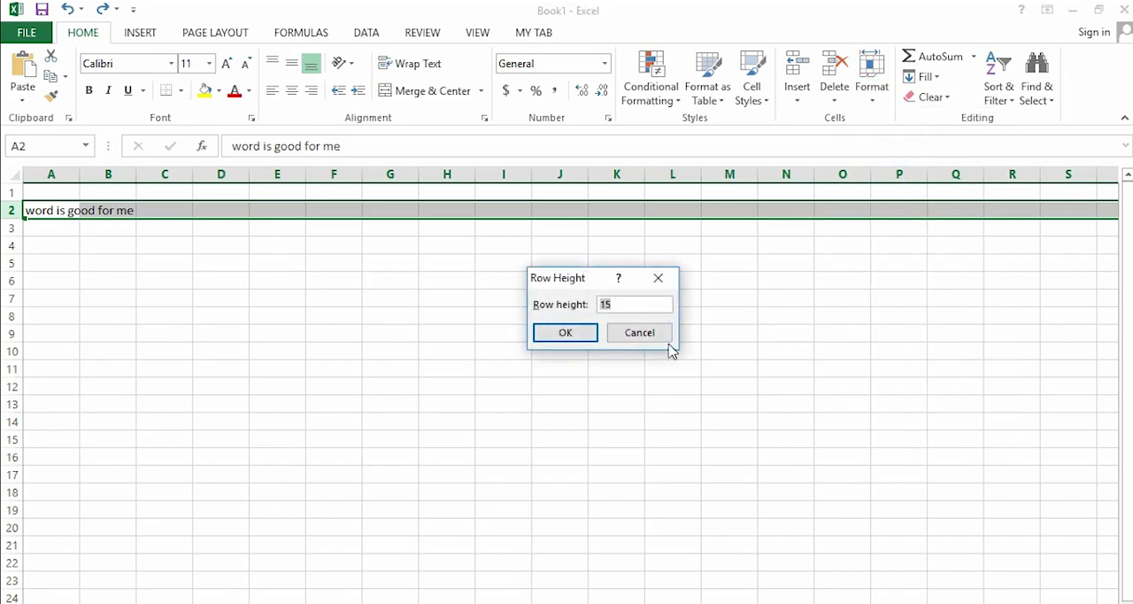
{"action": "type", "text": "25"}
{"action": "left_click", "coordinate": [565, 337]}
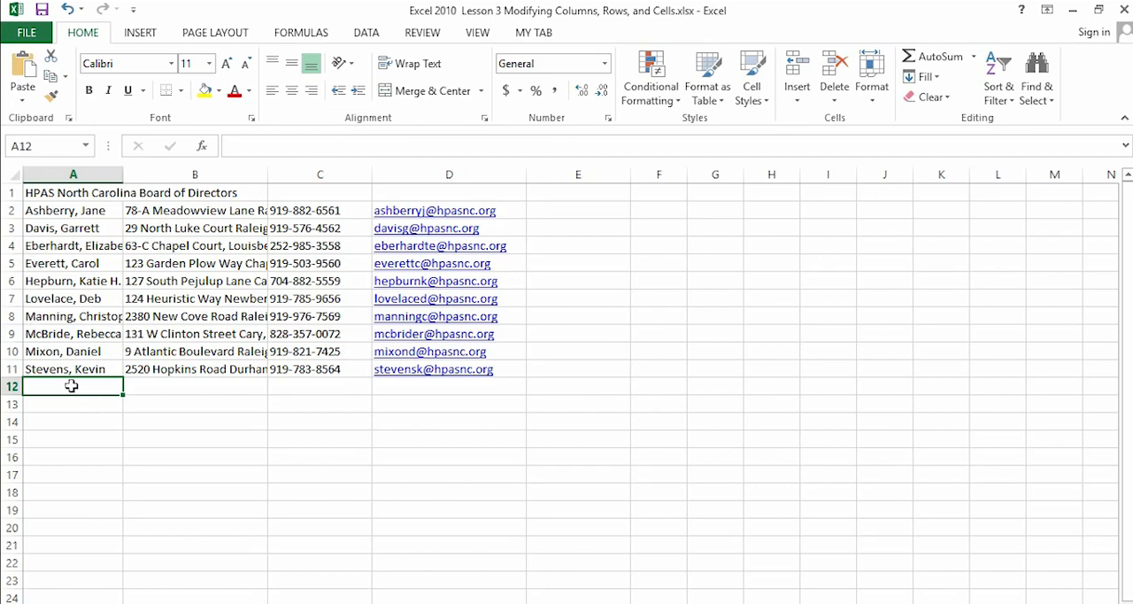
- Insert a blank row above row 7 in the Board of Directors list
{"action": "left_click", "coordinate": [11, 298]}
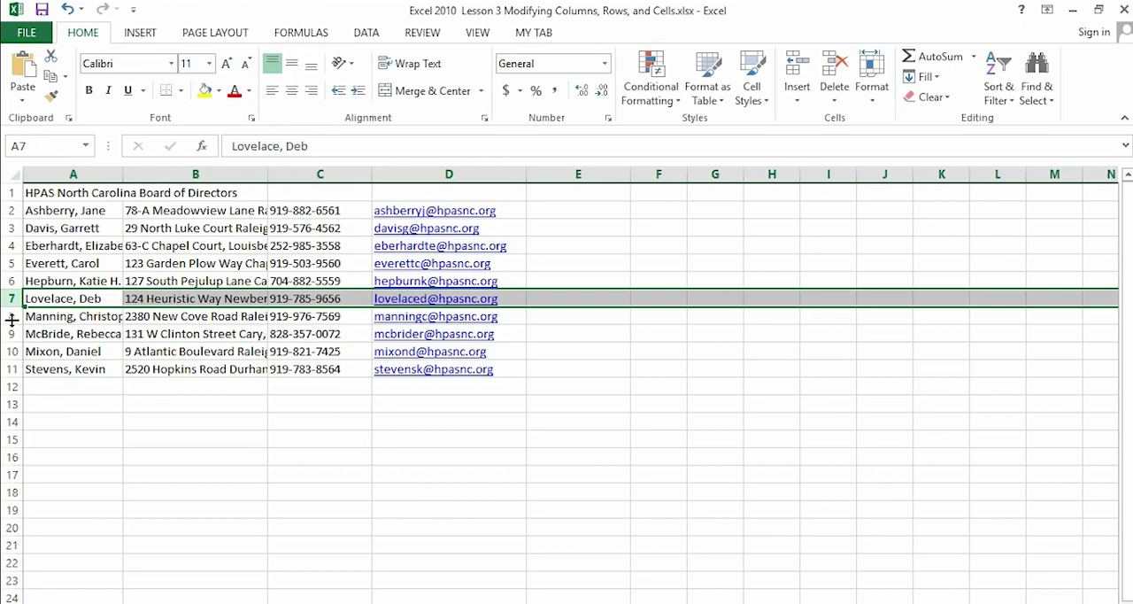
{"action": "left_click", "coordinate": [12, 319]}
{"action": "left_click", "coordinate": [11, 321]}
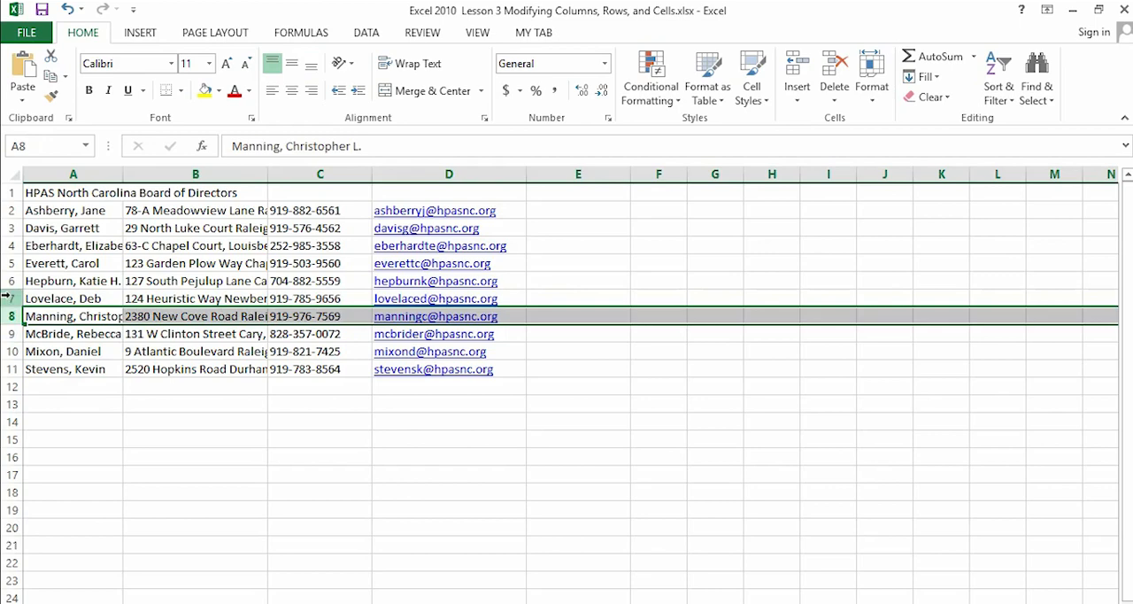
{"action": "left_click", "coordinate": [12, 299]}
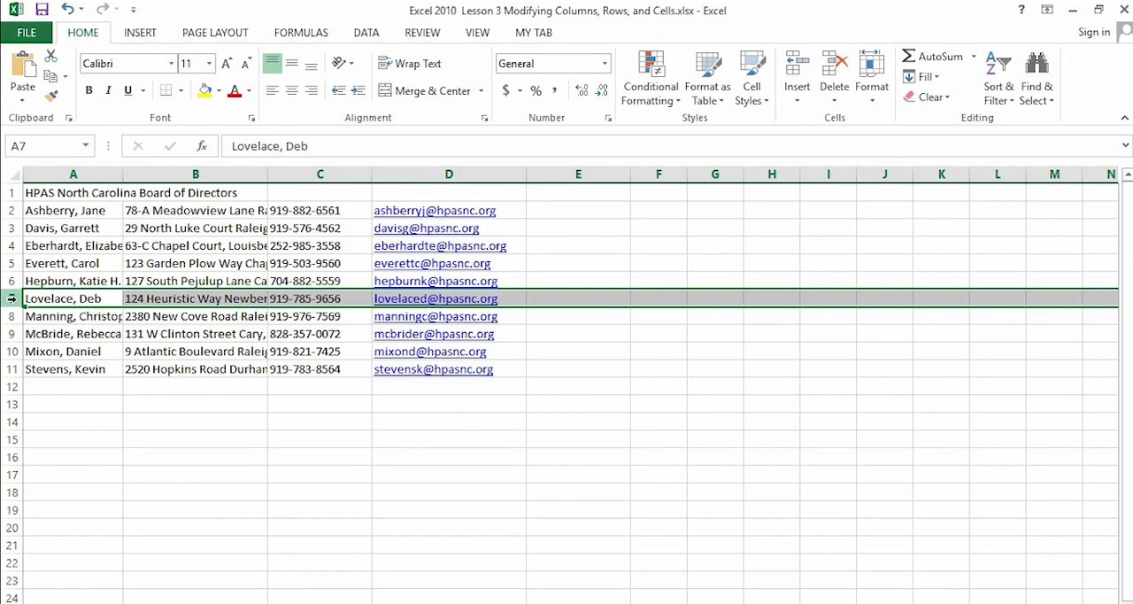
{"action": "left_click", "coordinate": [140, 33]}
{"action": "left_click", "coordinate": [82, 32]}
{"action": "right_click", "coordinate": [12, 301]}
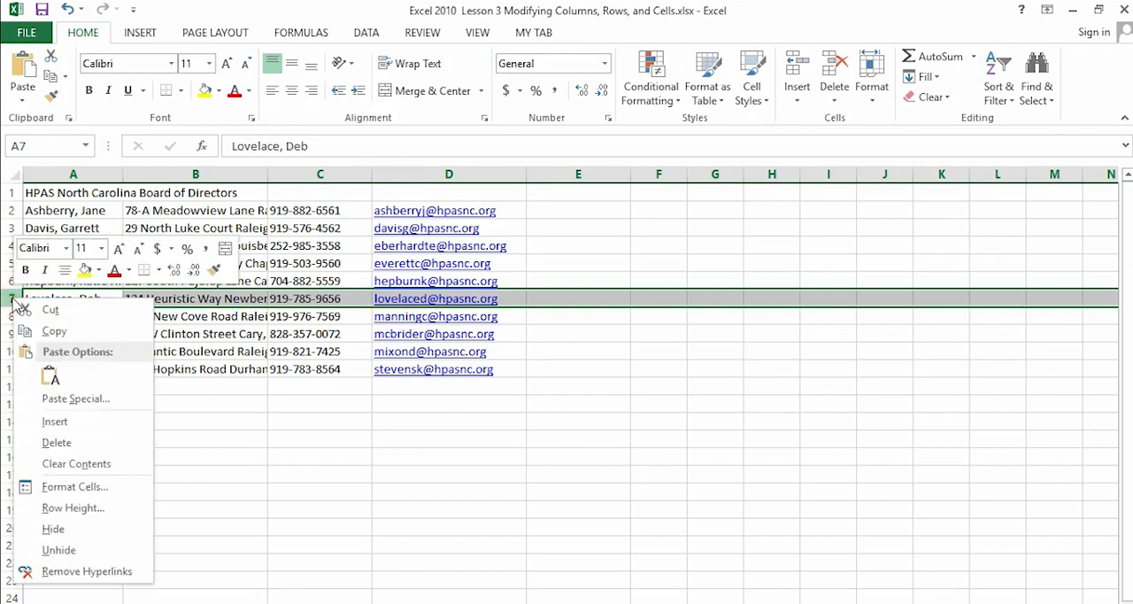
{"action": "left_click", "coordinate": [55, 423]}
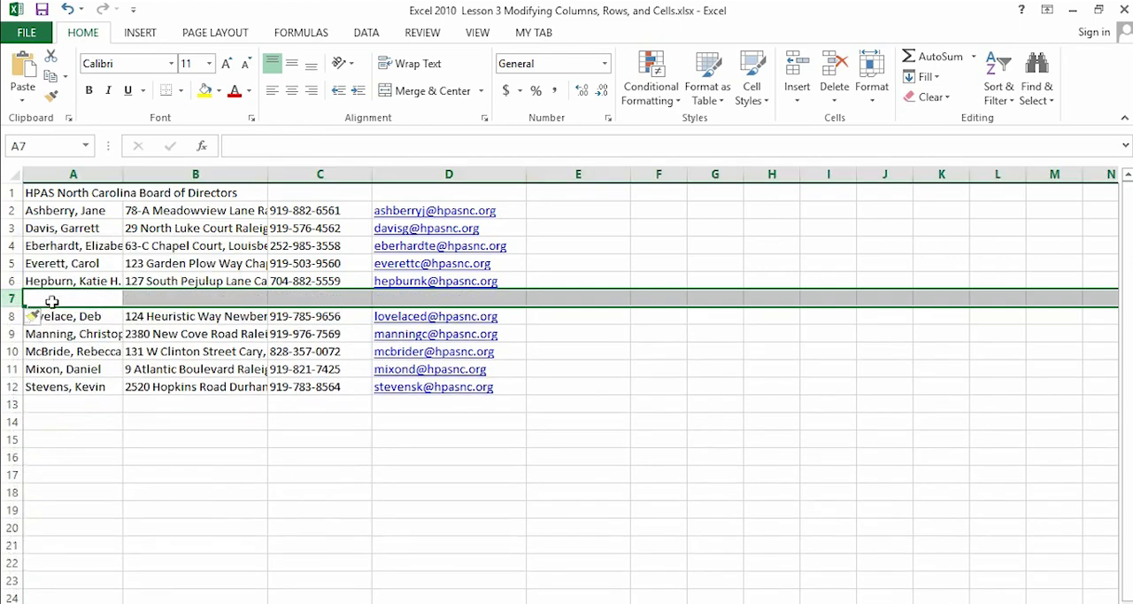
- Insert another blank row above row 10 of the directors list
{"action": "left_click", "coordinate": [11, 352]}
{"action": "right_click", "coordinate": [12, 352]}
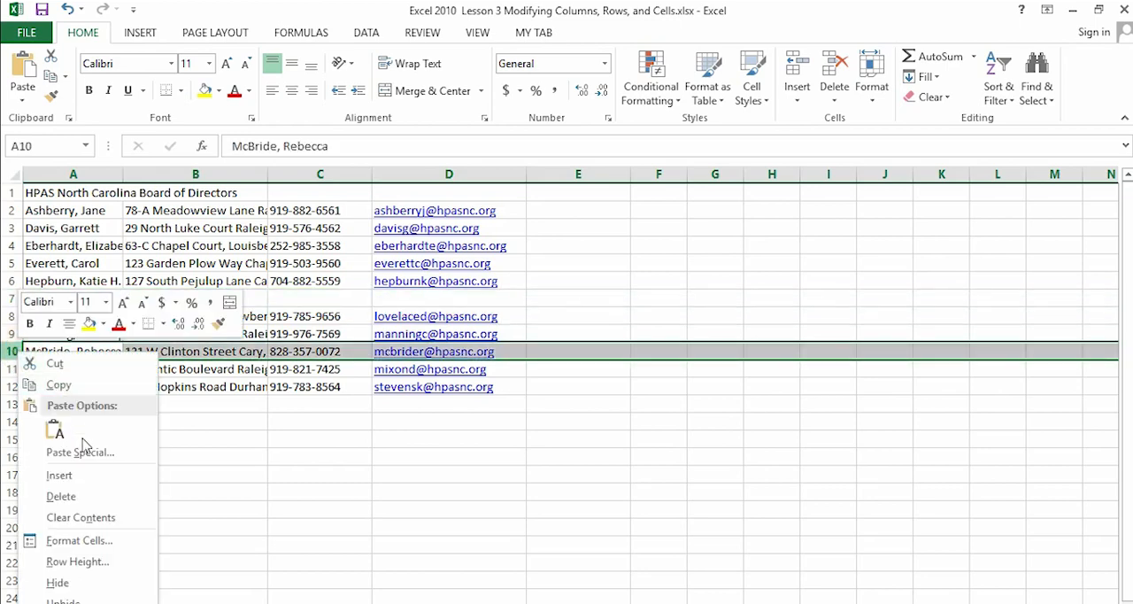
{"action": "left_click", "coordinate": [74, 473]}
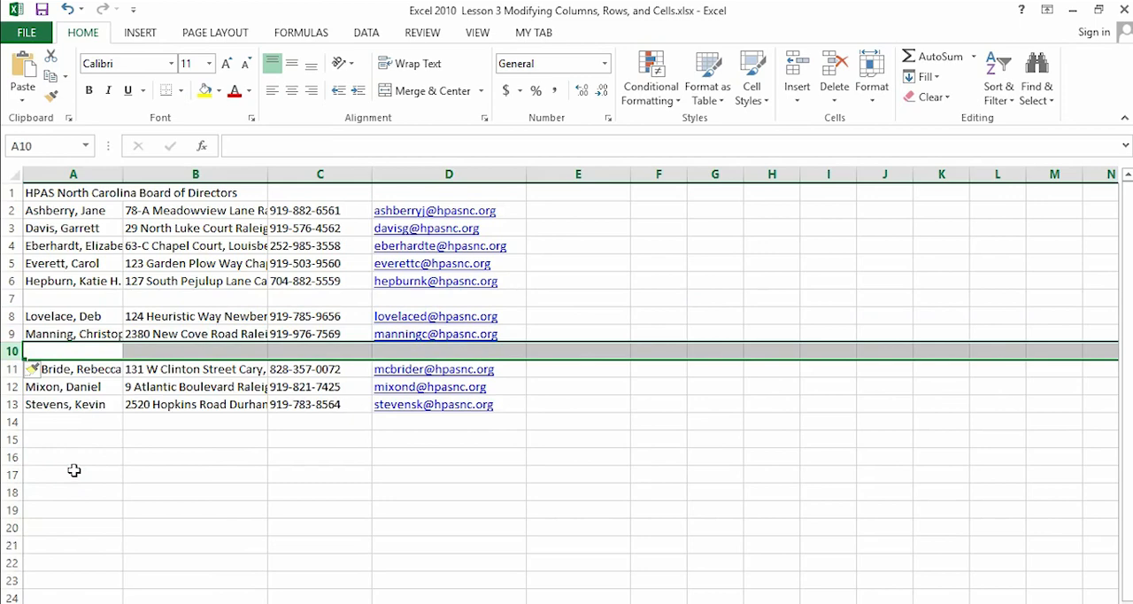
- Widen columns A and B of the directors list to make room for the full names and addresses
{"action": "left_click", "coordinate": [200, 477]}
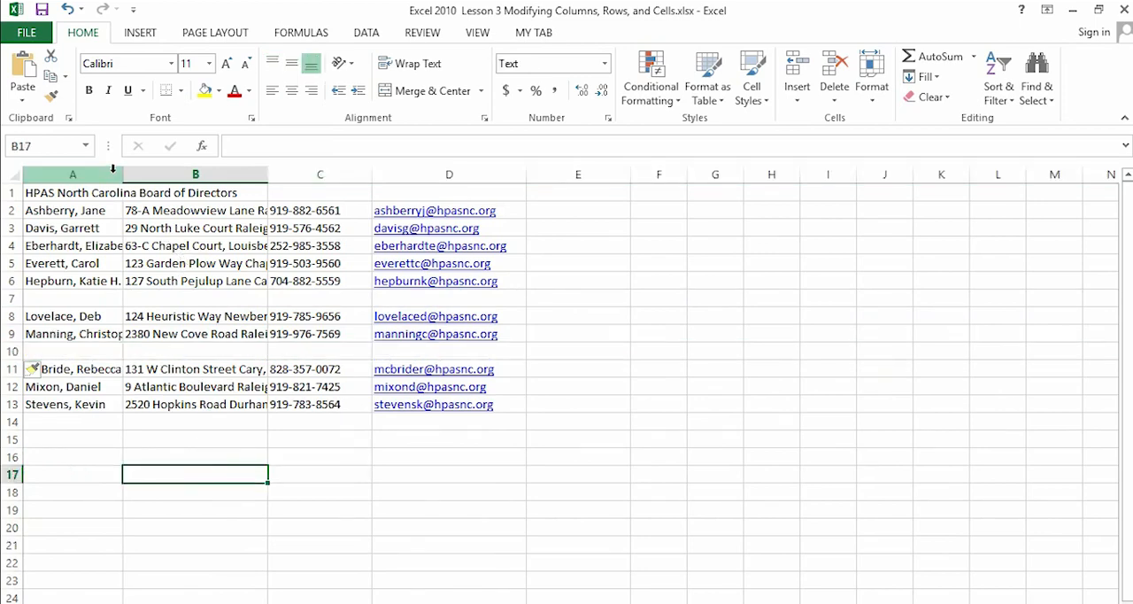
{"action": "left_click_drag", "start_coordinate": [124, 174], "coordinate": [247, 173]}
{"action": "left_click_drag", "start_coordinate": [393, 176], "coordinate": [482, 179]}
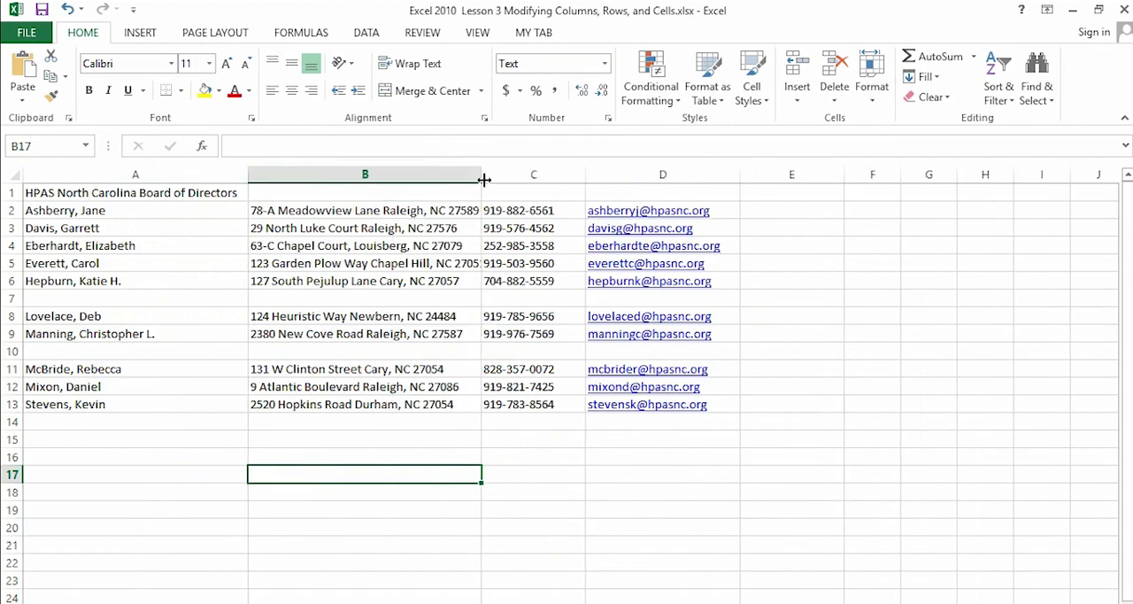
- Insert a blank column before the address column B, and undo the insertion
{"action": "left_click", "coordinate": [383, 173]}
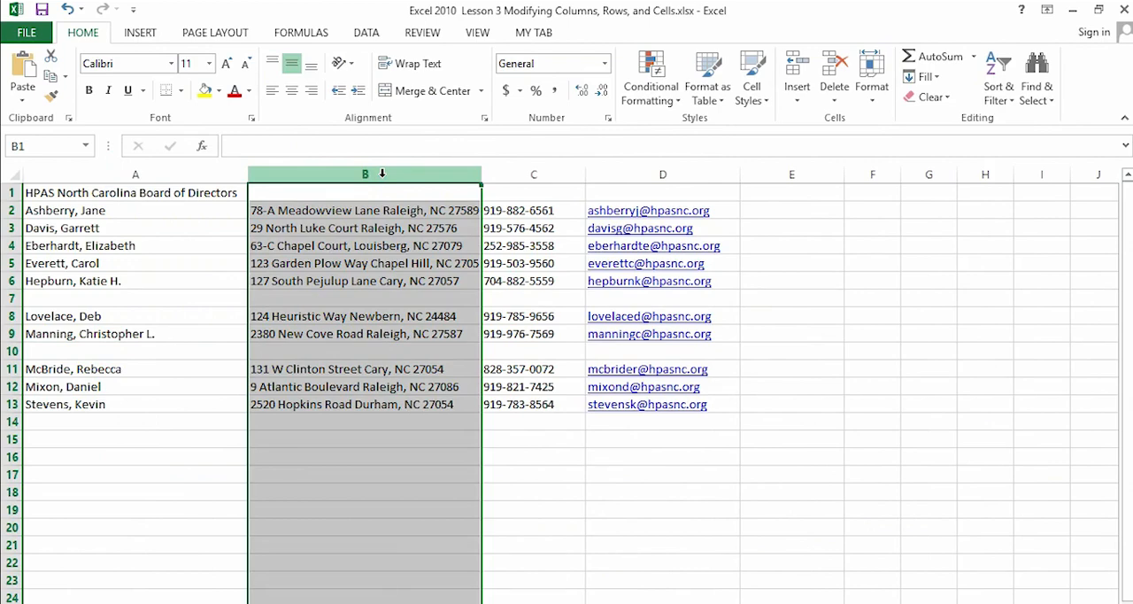
{"action": "right_click", "coordinate": [388, 173]}
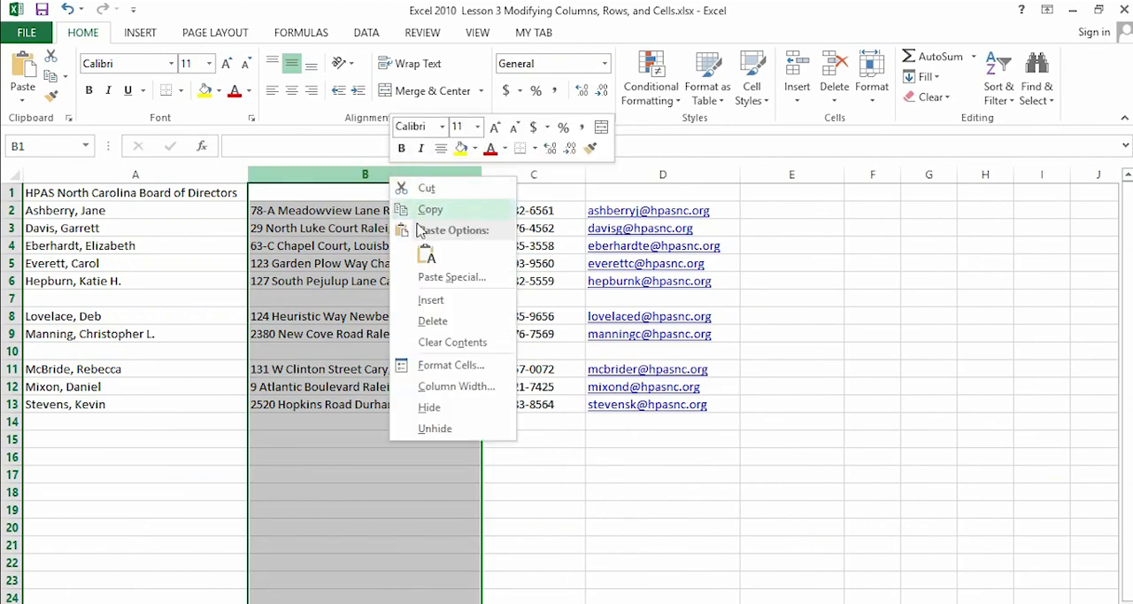
{"action": "left_click", "coordinate": [431, 301]}
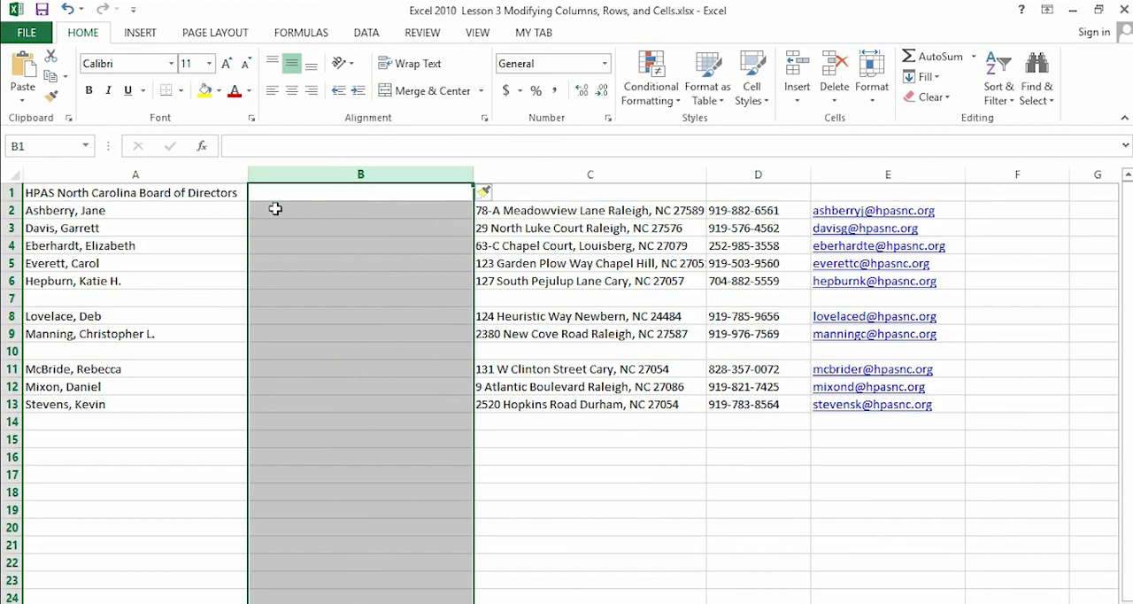
{"action": "left_click", "coordinate": [67, 10]}
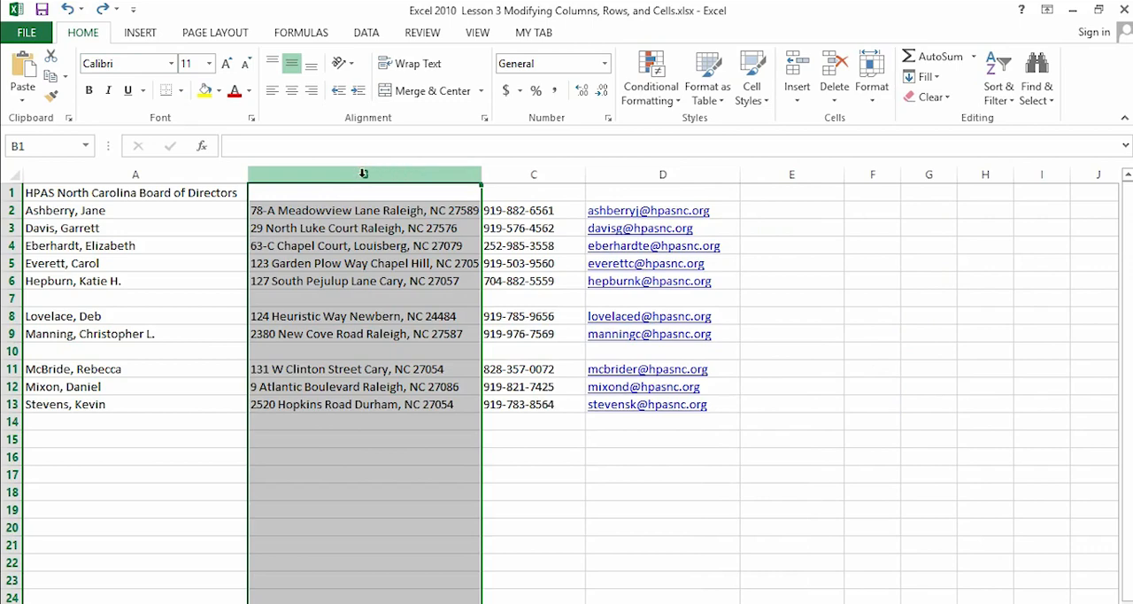
- Insert a blank column before the phone number column C
{"action": "left_click", "coordinate": [532, 174]}
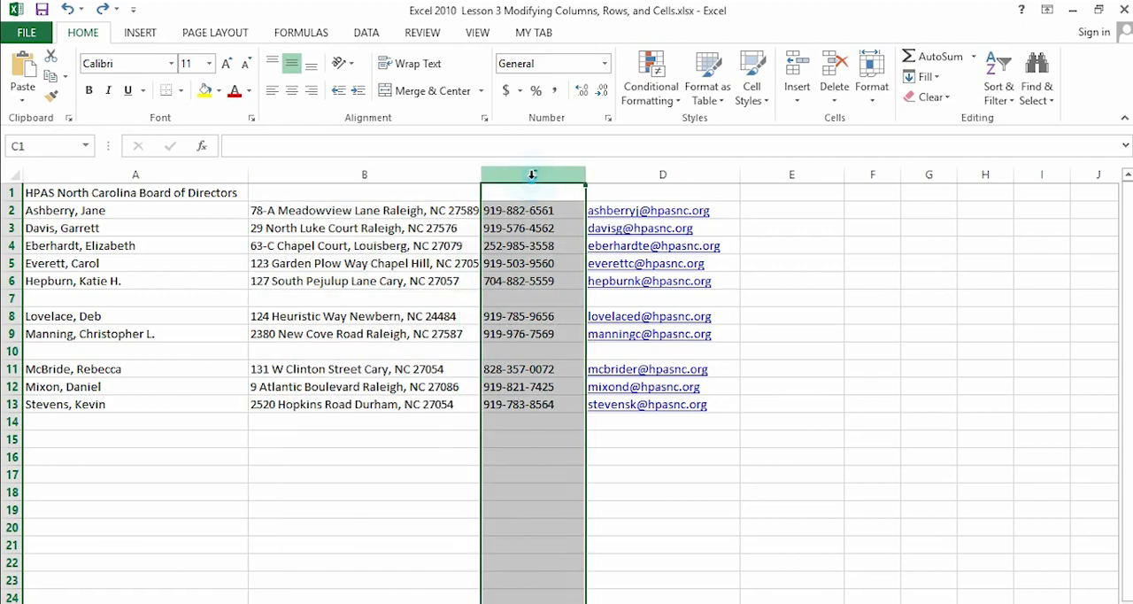
{"action": "right_click", "coordinate": [534, 173]}
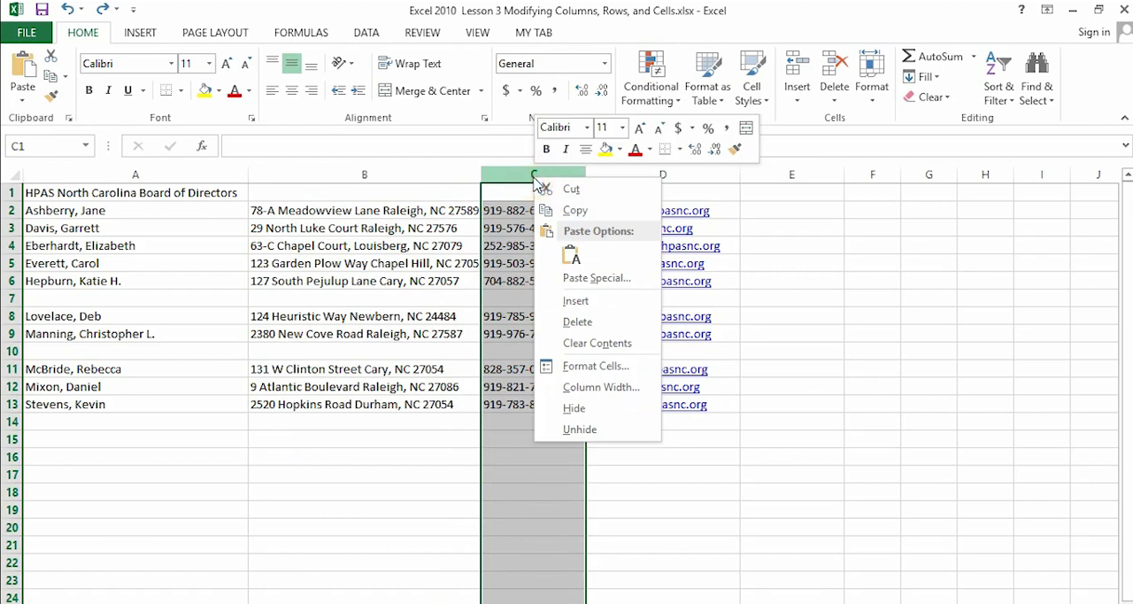
{"action": "left_click", "coordinate": [576, 302]}
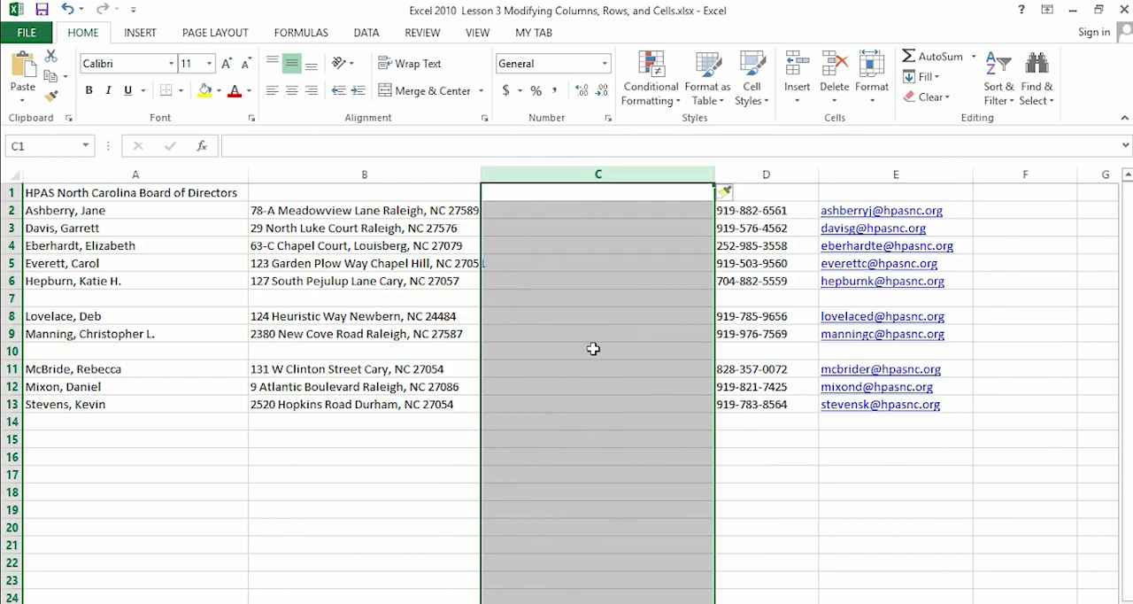
- Undo the insertion of the blank column before the phone number column
{"action": "left_click", "coordinate": [67, 9]}
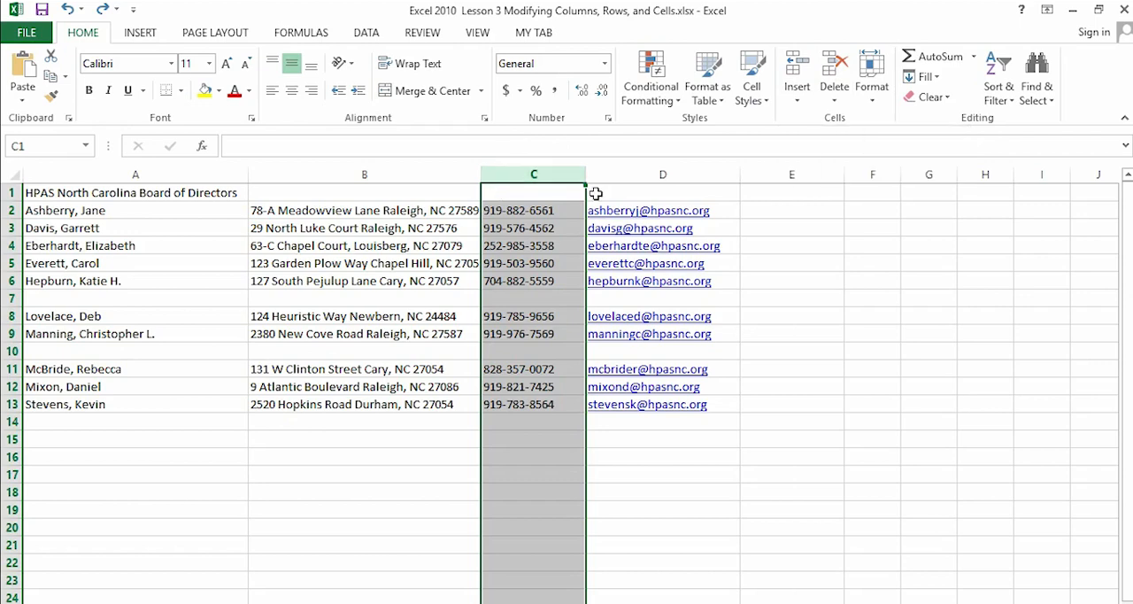
- Insert a blank sheet column before the address column B, and undo the insertion
{"action": "left_click", "coordinate": [396, 174]}
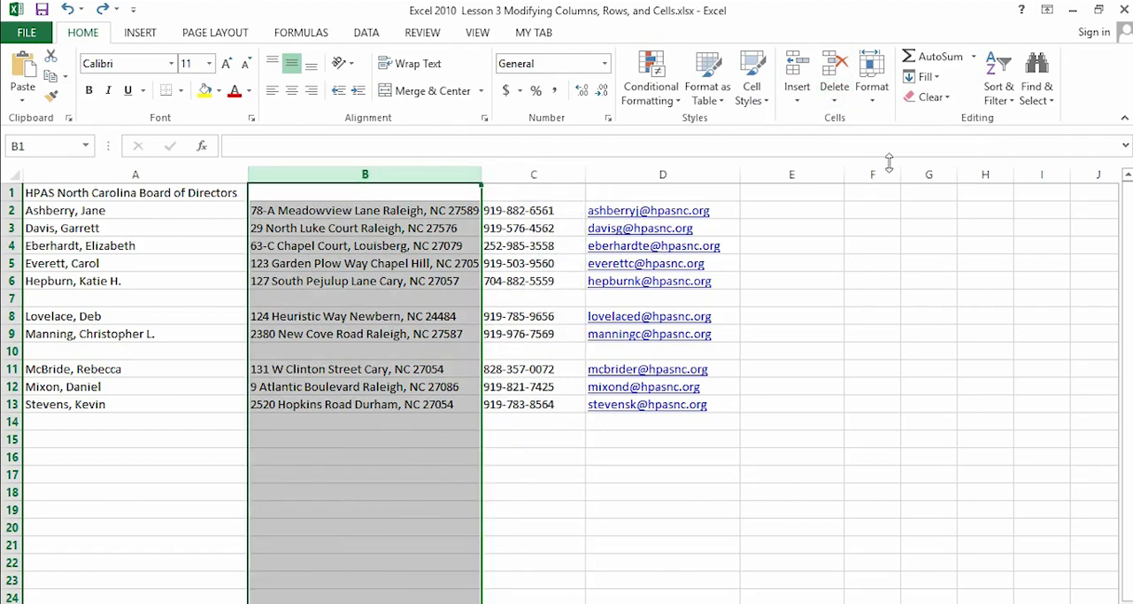
{"action": "left_click", "coordinate": [797, 99]}
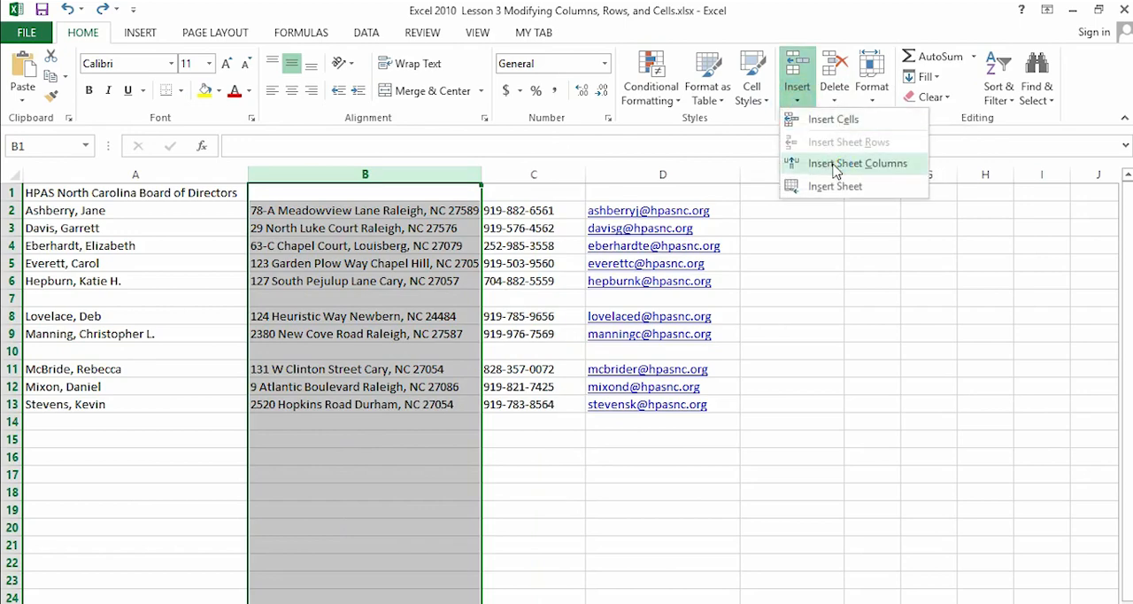
{"action": "left_click", "coordinate": [836, 165]}
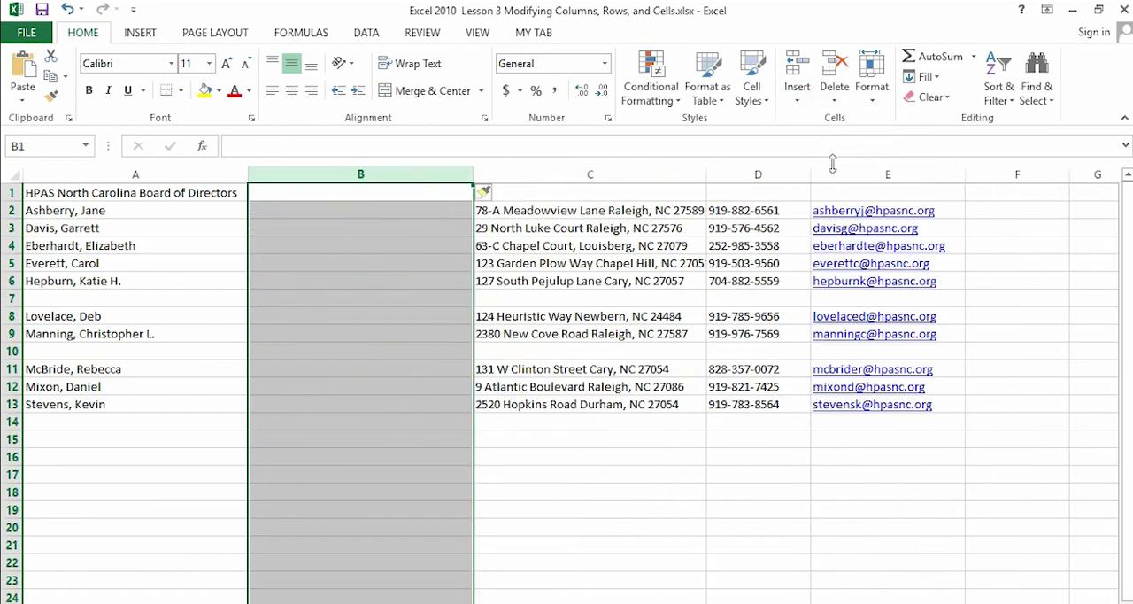
{"action": "left_click", "coordinate": [66, 9]}
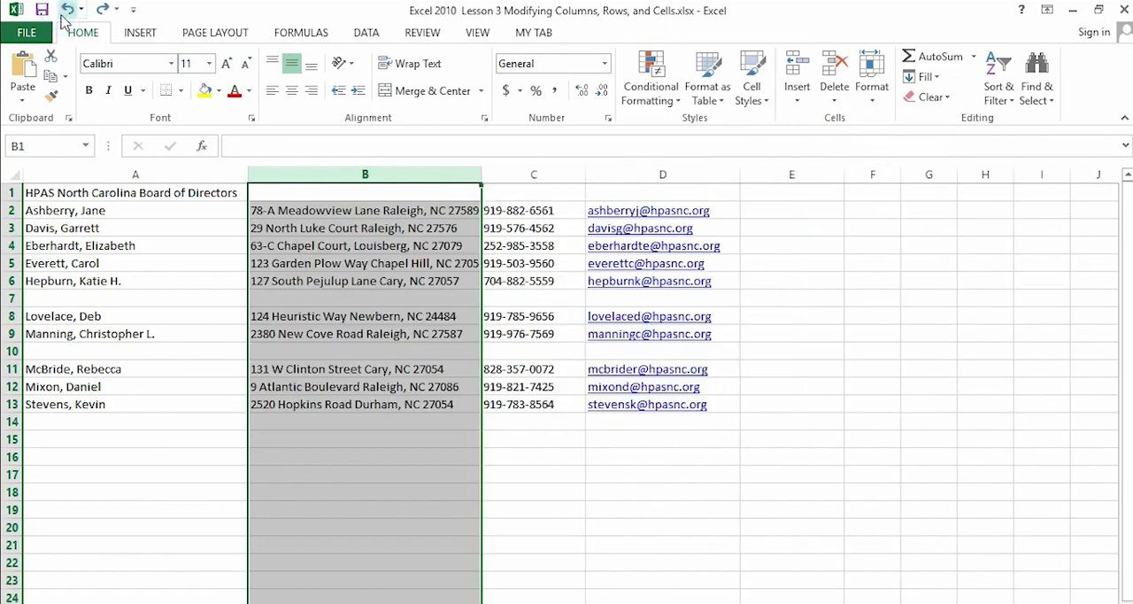
- Insert a blank sheet row above row 12 of the directors list
{"action": "left_click", "coordinate": [12, 386]}
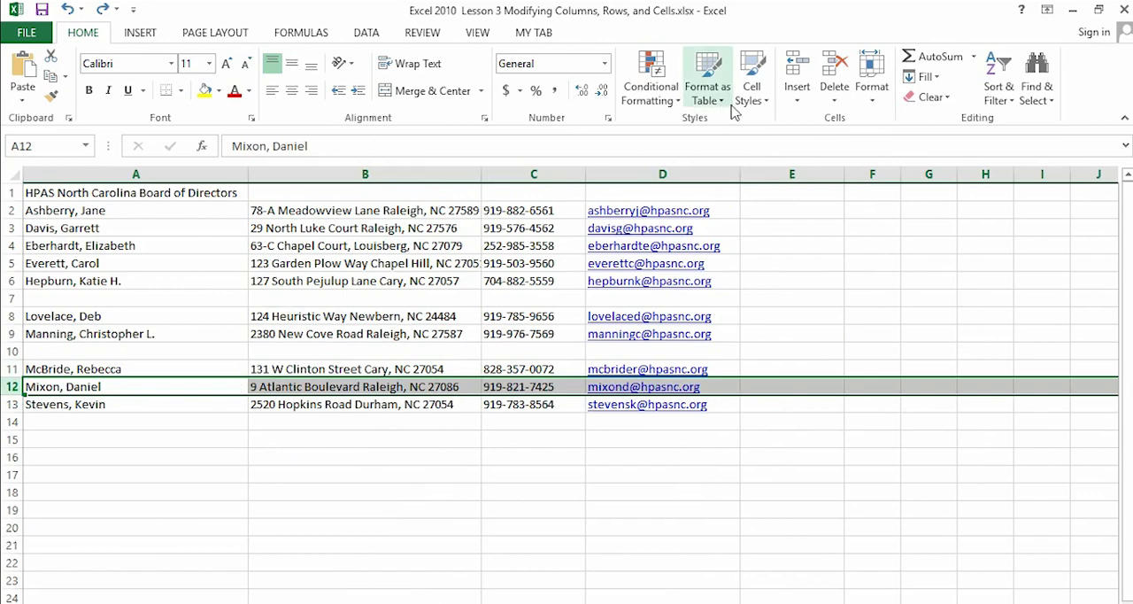
{"action": "left_click", "coordinate": [797, 93]}
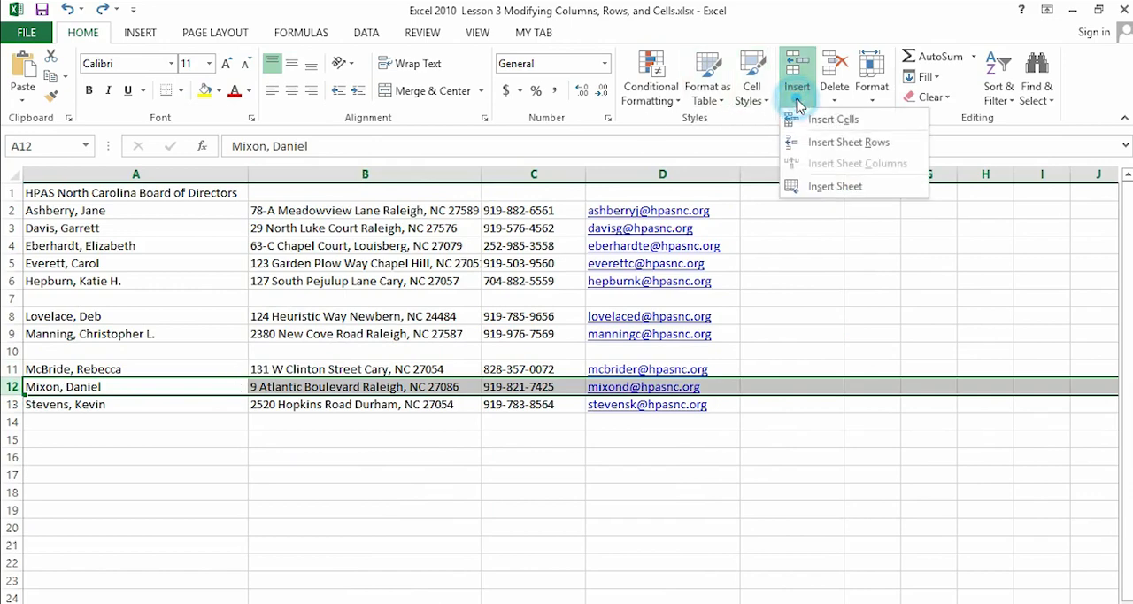
{"action": "left_click", "coordinate": [832, 150]}
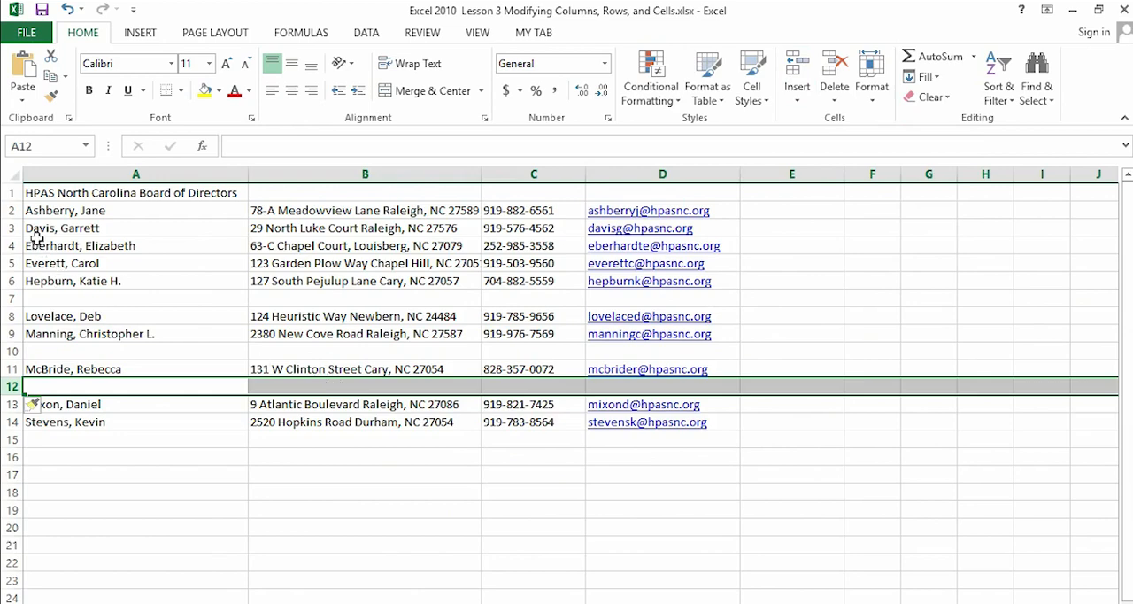
- Delete row 3 of the directors list, and undo the deletion
{"action": "left_click", "coordinate": [9, 227]}
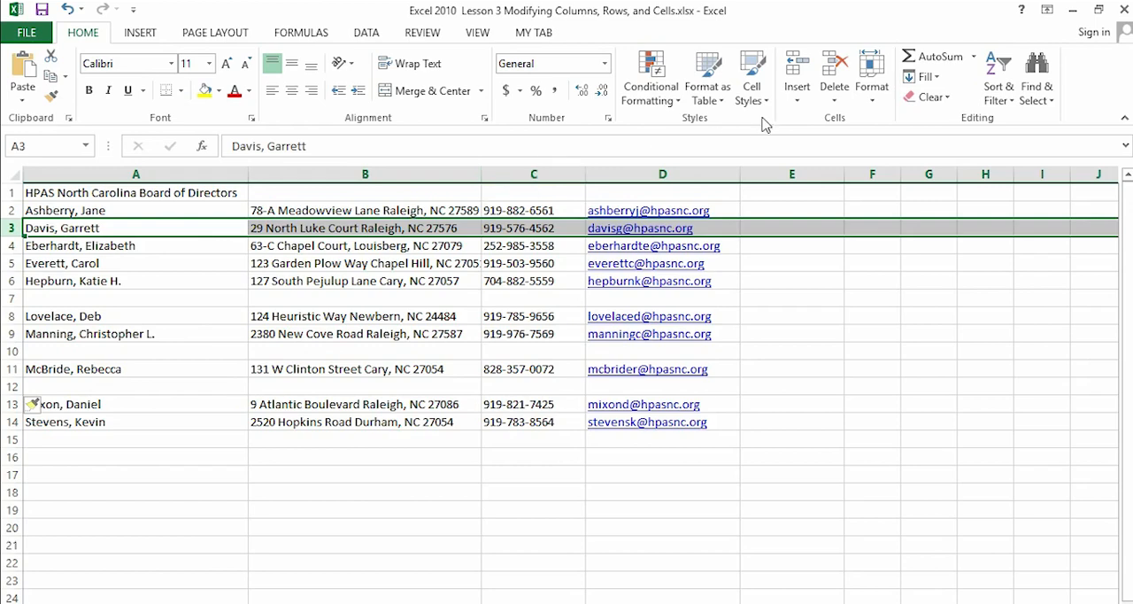
{"action": "left_click", "coordinate": [836, 106]}
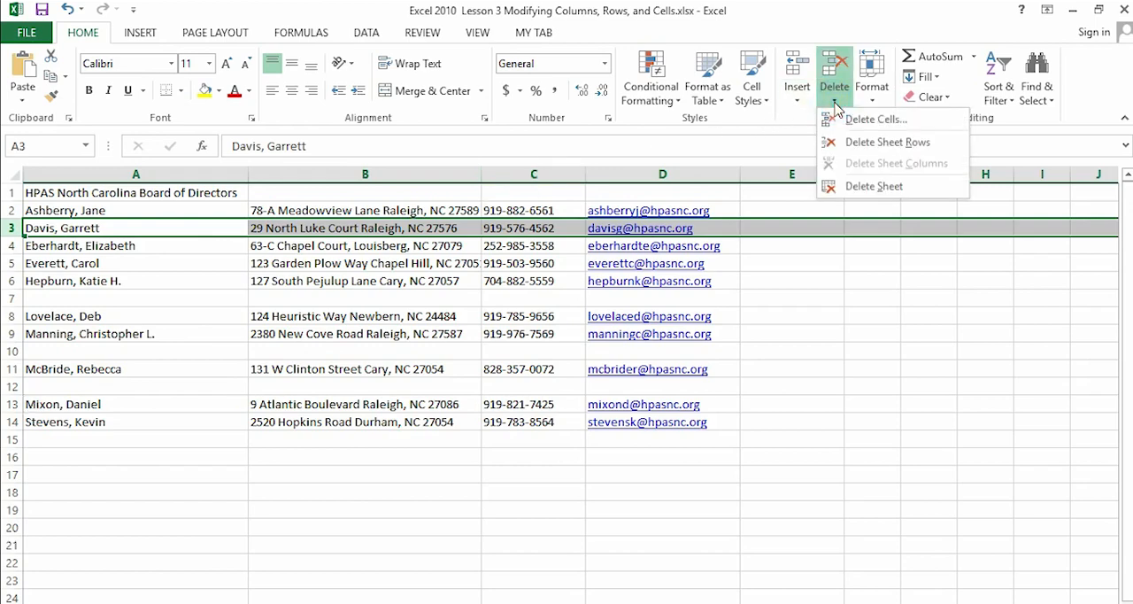
{"action": "left_click", "coordinate": [890, 143]}
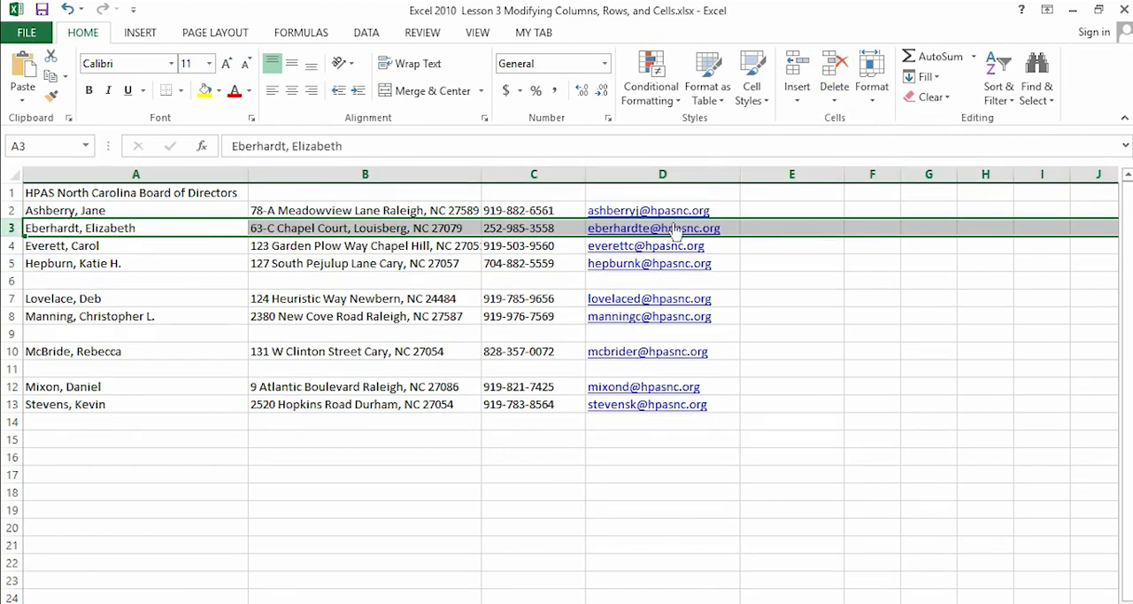
{"action": "left_click", "coordinate": [67, 11]}
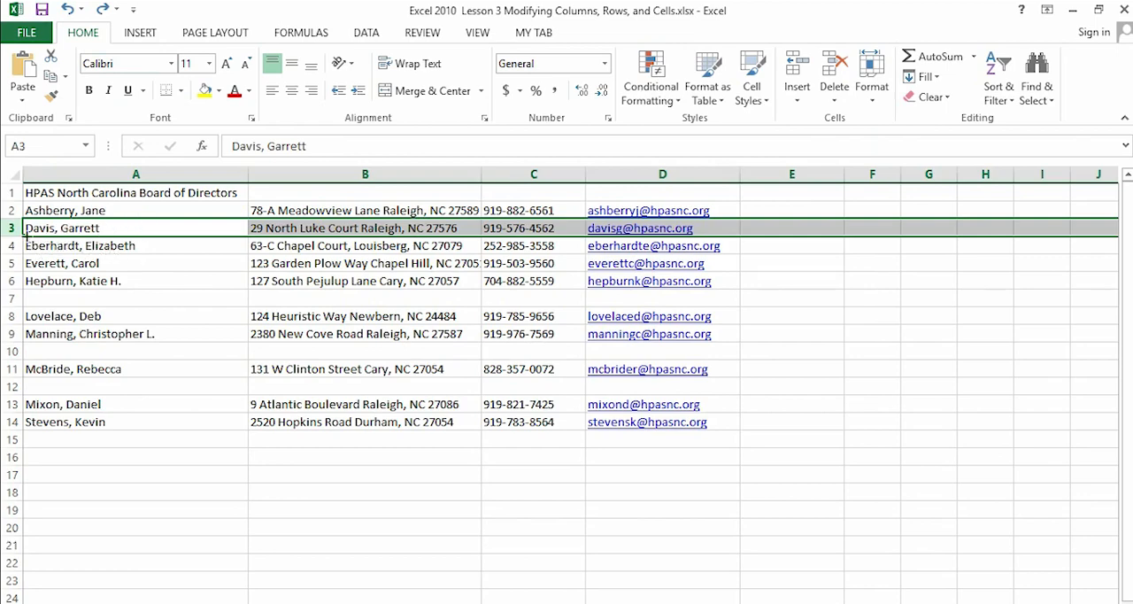
- Select the names in A3:A6 and extend the selection to entire rows 3 through 6, and clear it
{"action": "left_click_drag", "start_coordinate": [33, 229], "coordinate": [66, 282]}
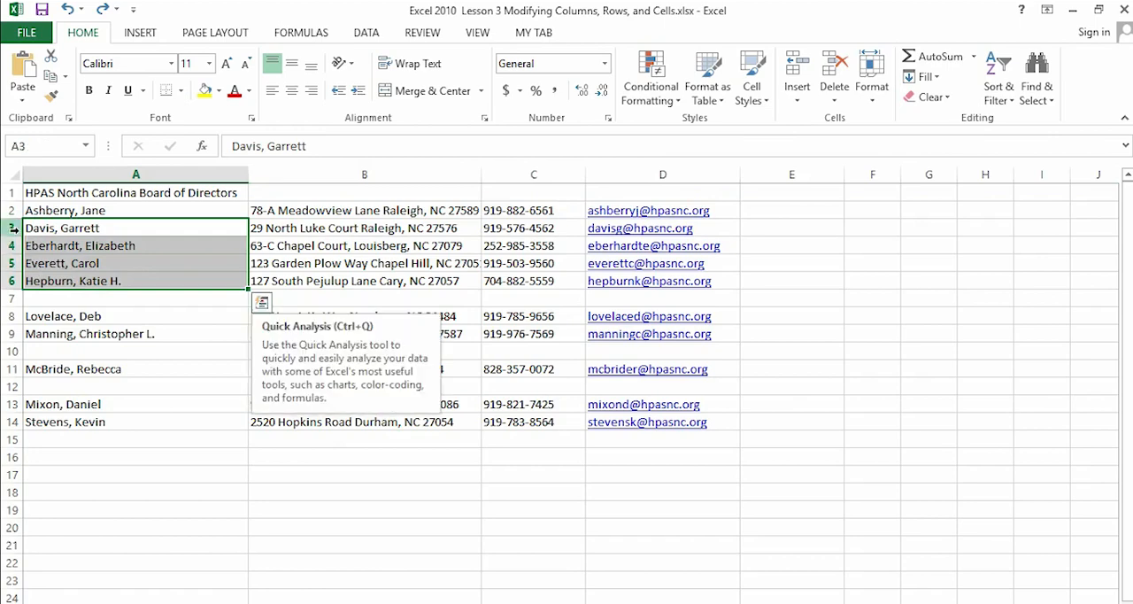
{"action": "left_click_drag", "start_coordinate": [7, 227], "coordinate": [31, 280]}
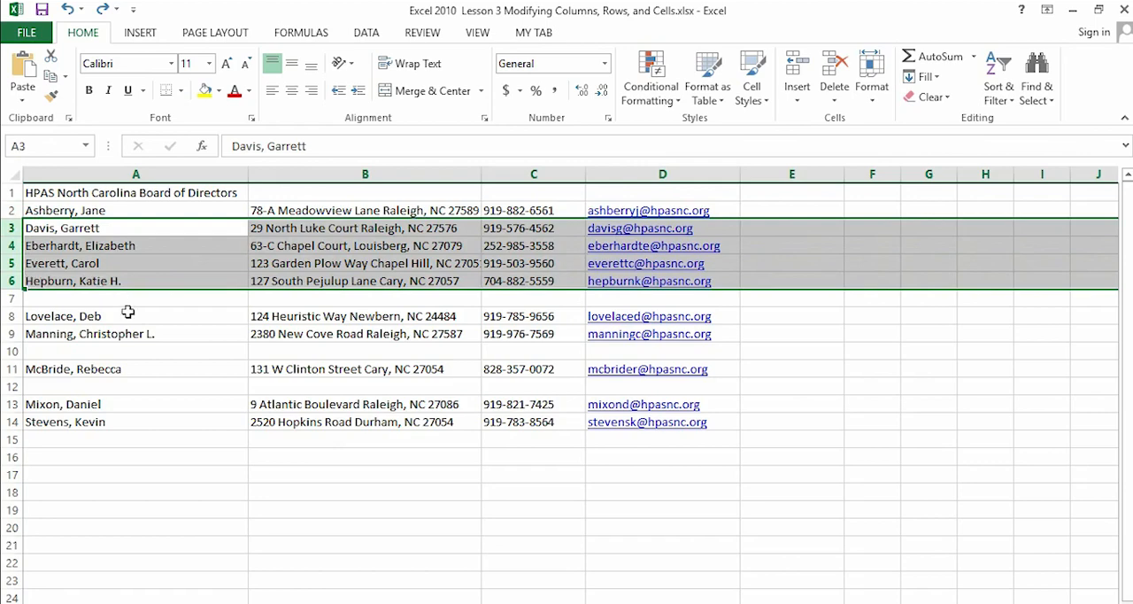
{"action": "left_click", "coordinate": [44, 494]}
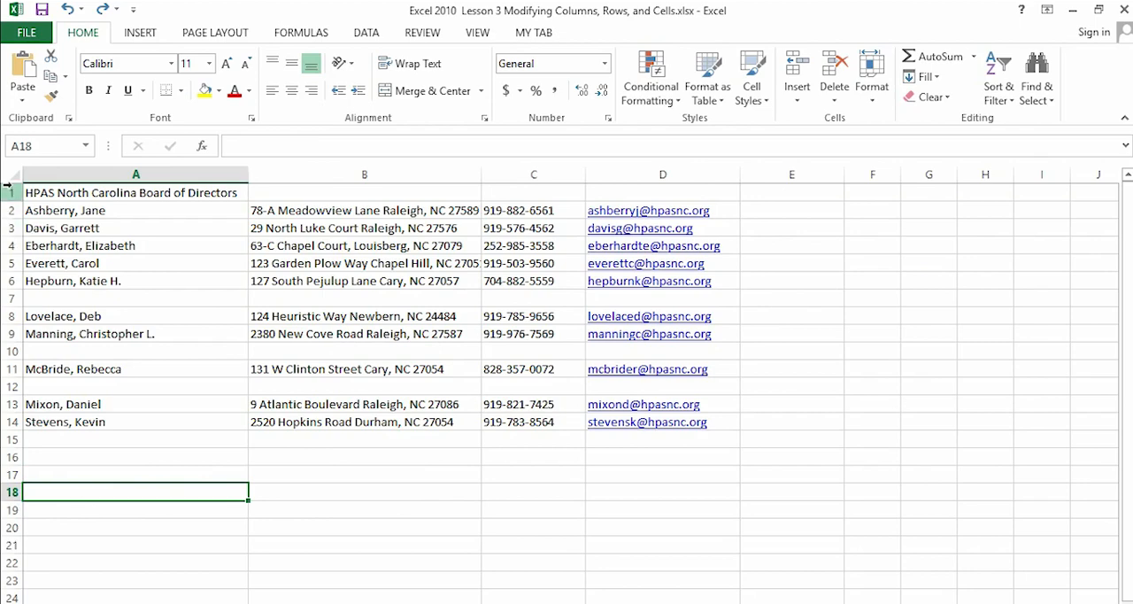
- Select entire rows 4 and 5, examine how far the selection extends across the sheet, and clear it
{"action": "left_click", "coordinate": [7, 246]}
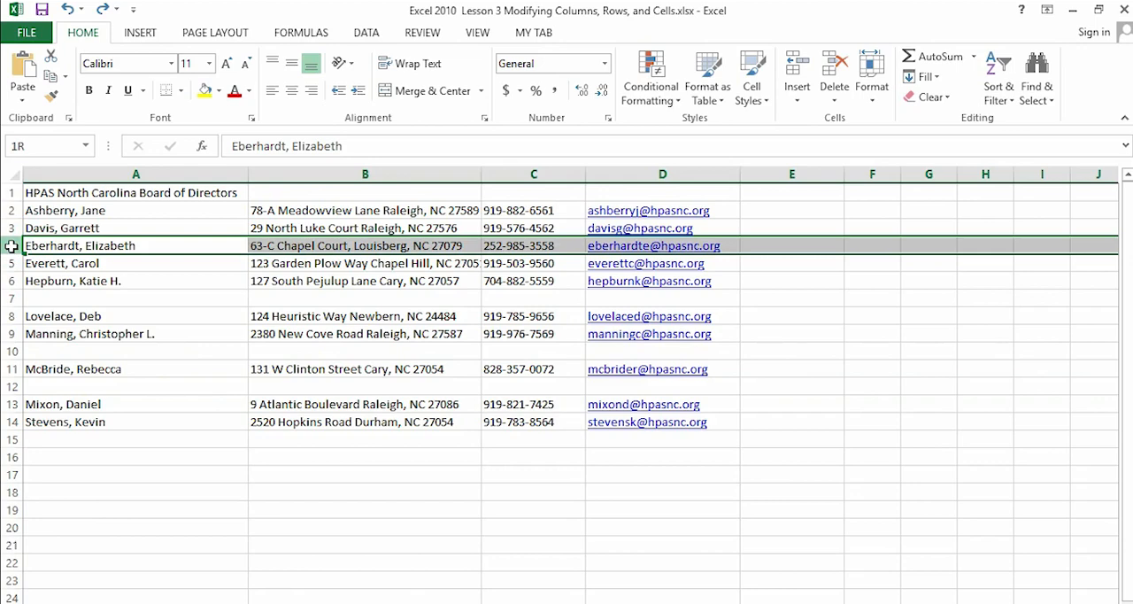
{"action": "left_click_drag", "start_coordinate": [11, 246], "coordinate": [10, 262]}
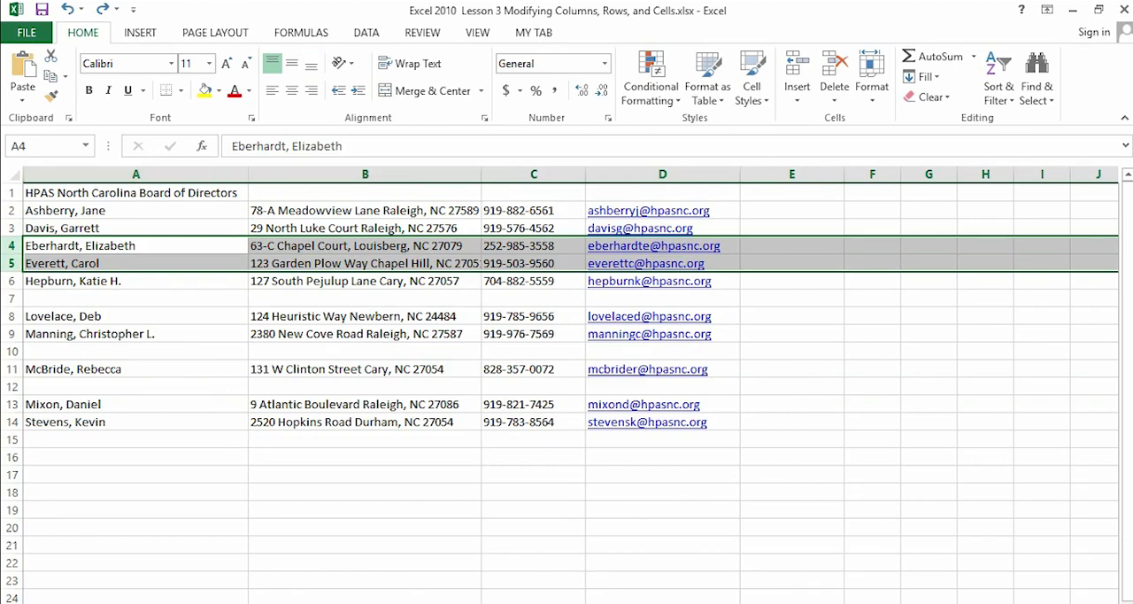
{"action": "scroll", "coordinate": [566, 386], "scroll_direction": "right", "scroll_amount": 2}
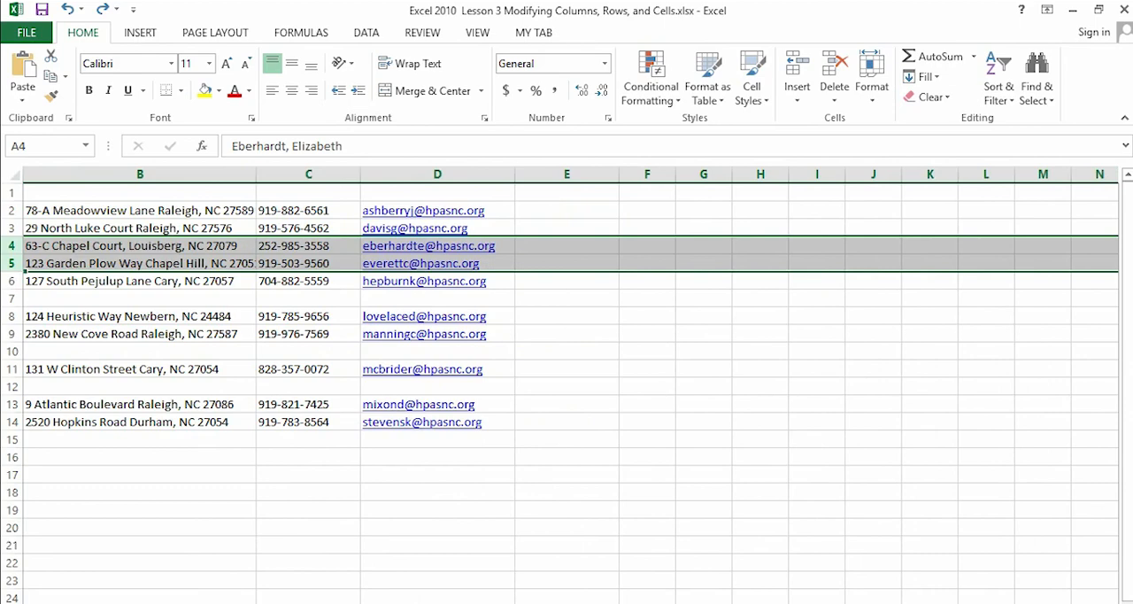
{"action": "scroll", "coordinate": [566, 385], "scroll_direction": "right", "scroll_amount": 10}
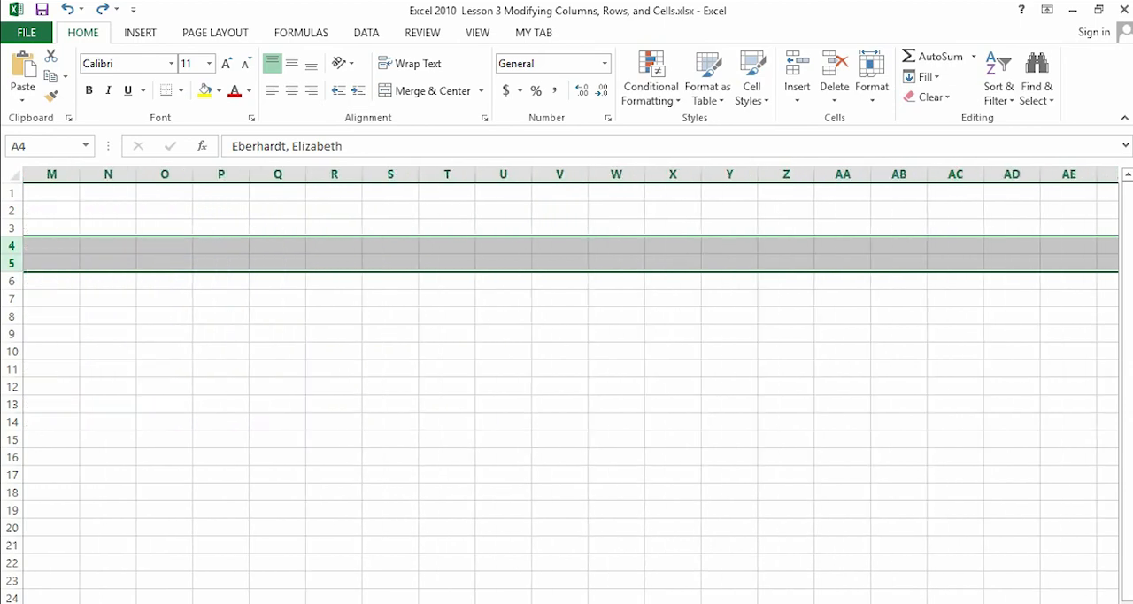
{"action": "scroll", "coordinate": [567, 386], "scroll_direction": "right", "scroll_amount": 8}
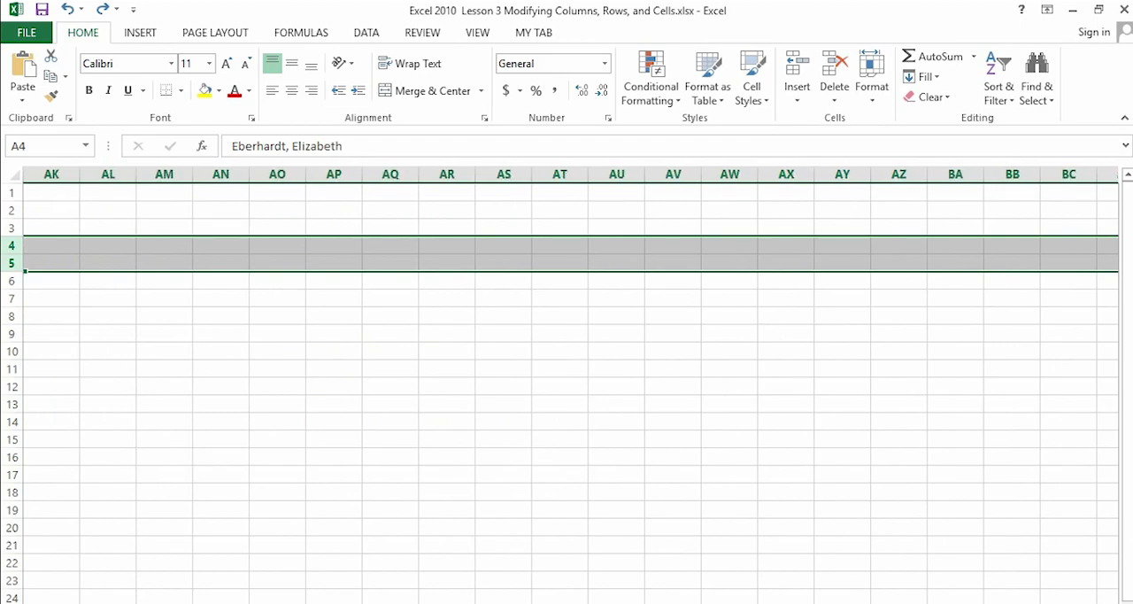
{"action": "scroll", "coordinate": [566, 385], "scroll_direction": "left", "scroll_amount": 18}
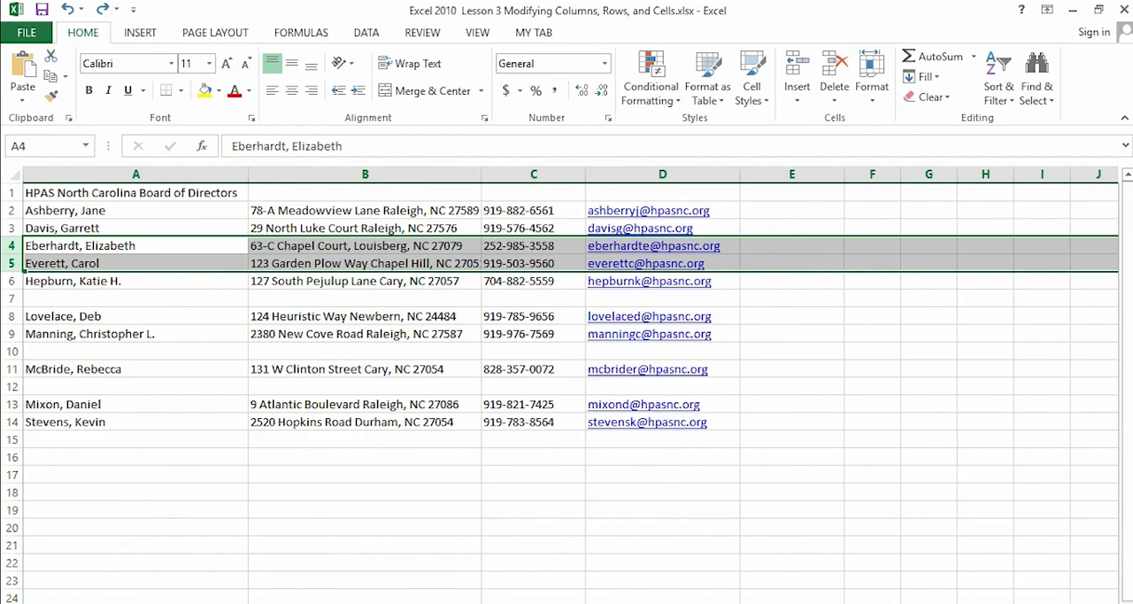
{"action": "left_click", "coordinate": [792, 422]}
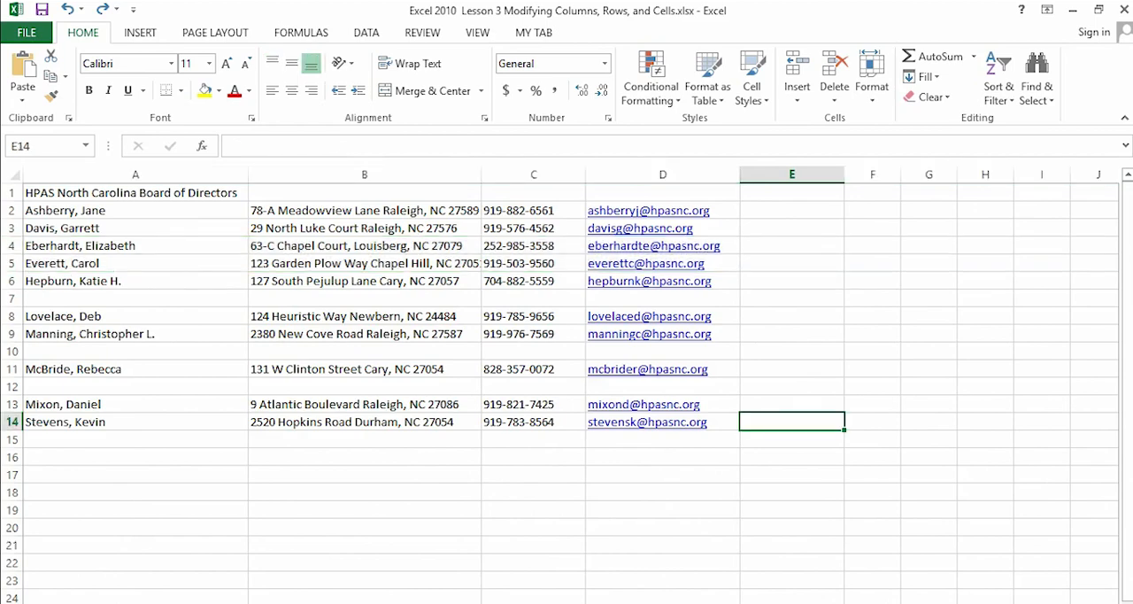
- Delete rows 3 through 10 of the directors list, and undo the deletion
{"action": "left_click", "coordinate": [71, 262]}
{"action": "left_click_drag", "start_coordinate": [71, 262], "coordinate": [669, 283]}
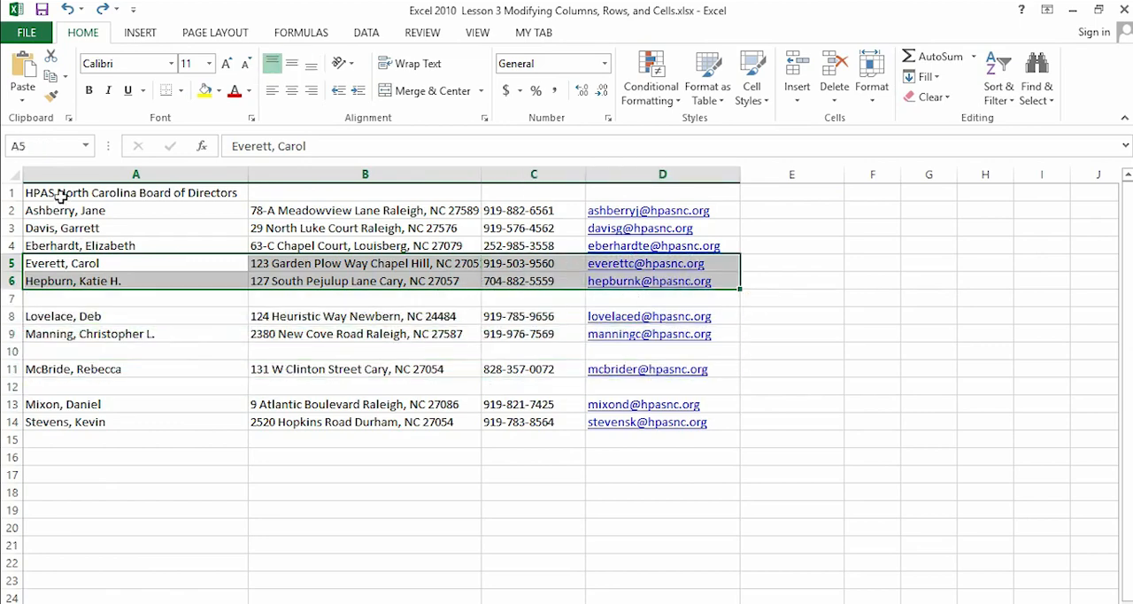
{"action": "left_click", "coordinate": [8, 235]}
{"action": "left_click_drag", "start_coordinate": [16, 228], "coordinate": [22, 351]}
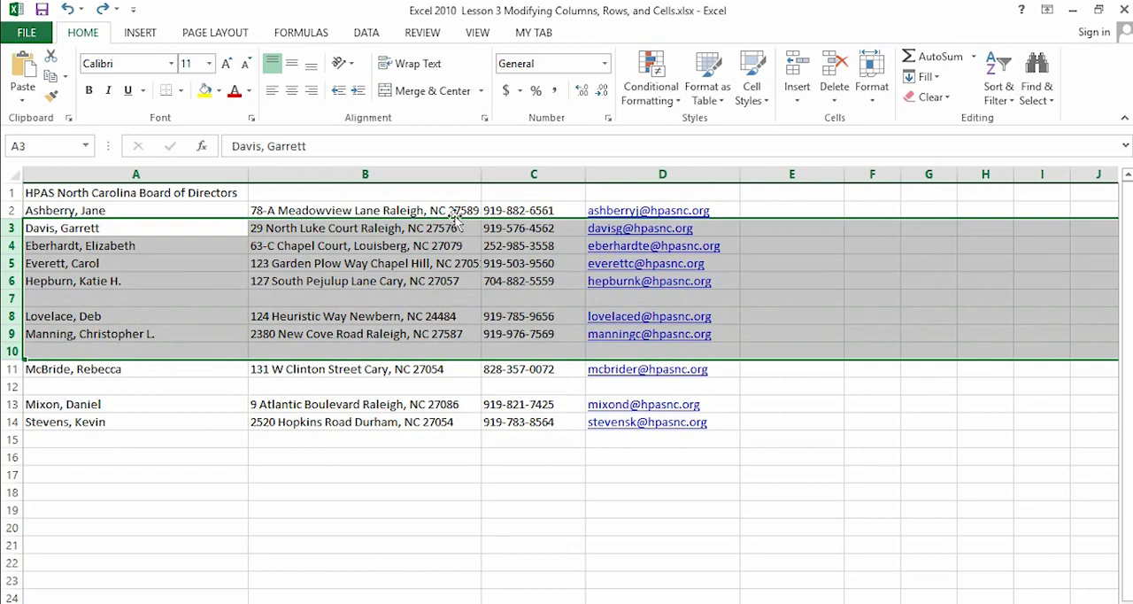
{"action": "left_click", "coordinate": [834, 95]}
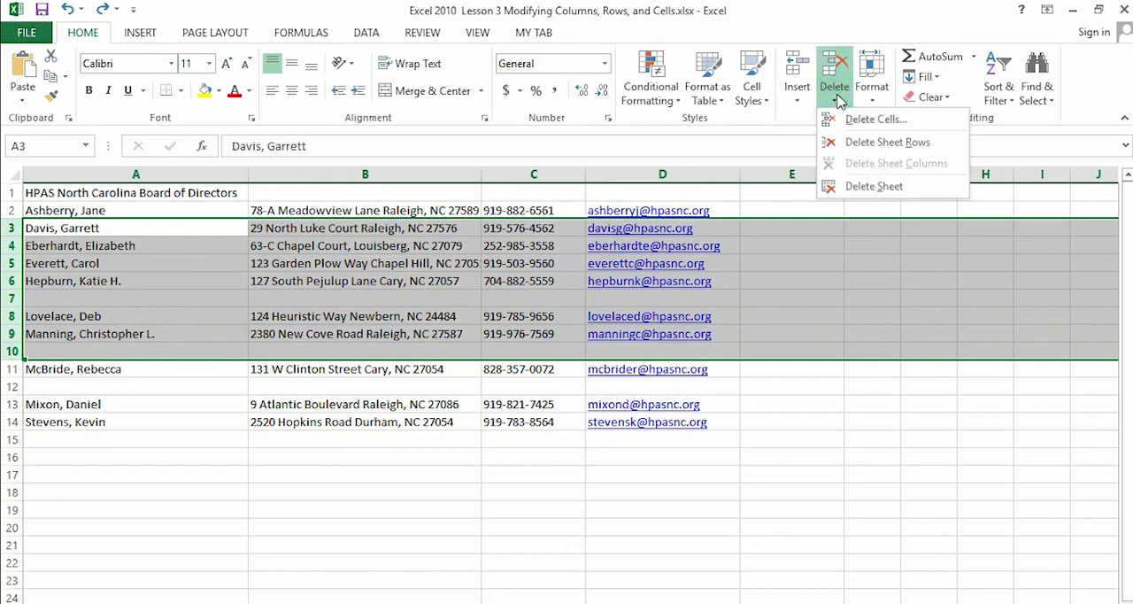
{"action": "left_click", "coordinate": [855, 149]}
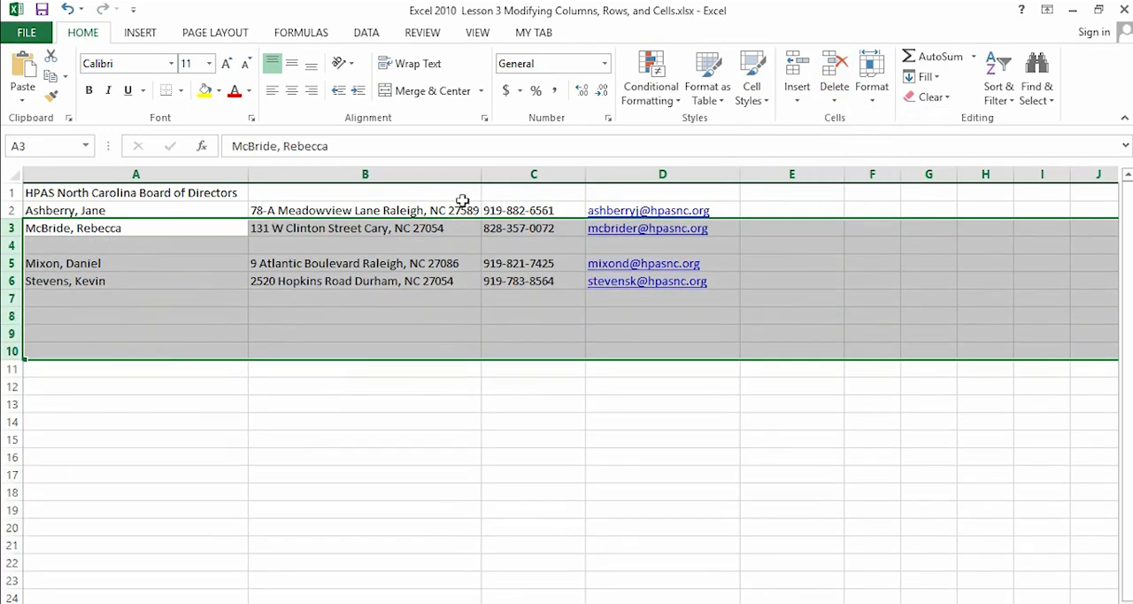
{"action": "left_click", "coordinate": [68, 11]}
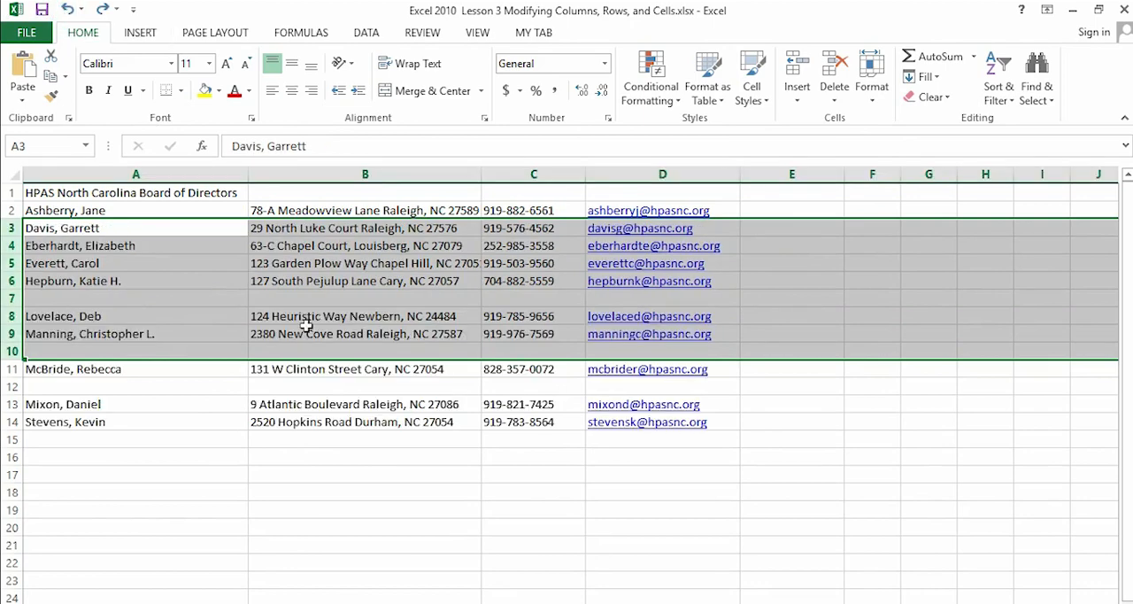
- Delete entire columns B through D, containing the addresses, phone numbers and e-mail addresses
{"action": "left_click", "coordinate": [324, 198]}
{"action": "left_click", "coordinate": [300, 174]}
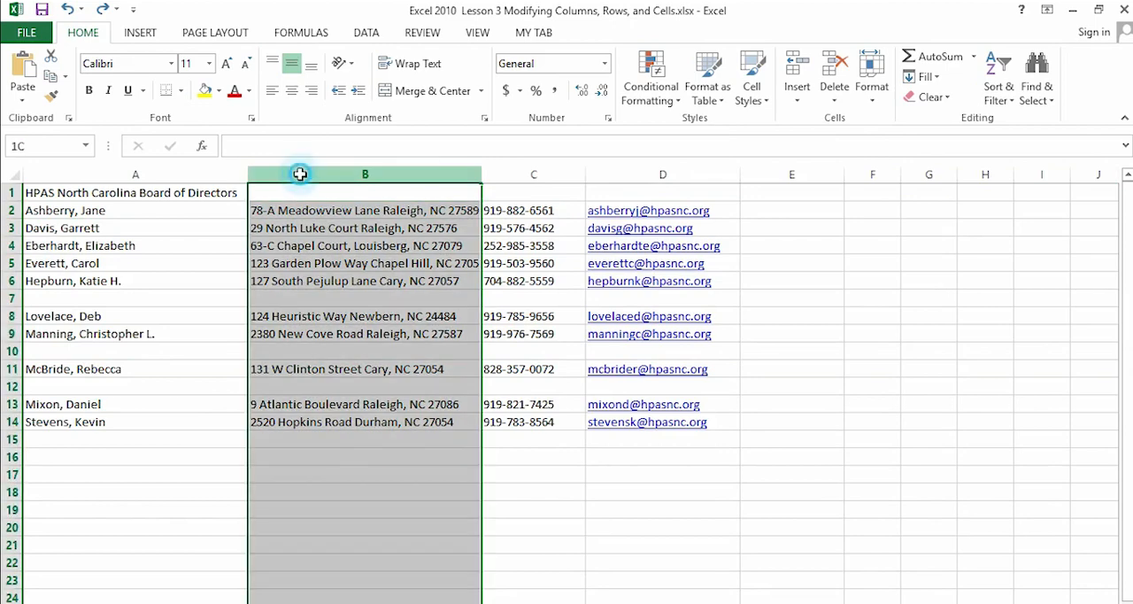
{"action": "left_click", "coordinate": [310, 199]}
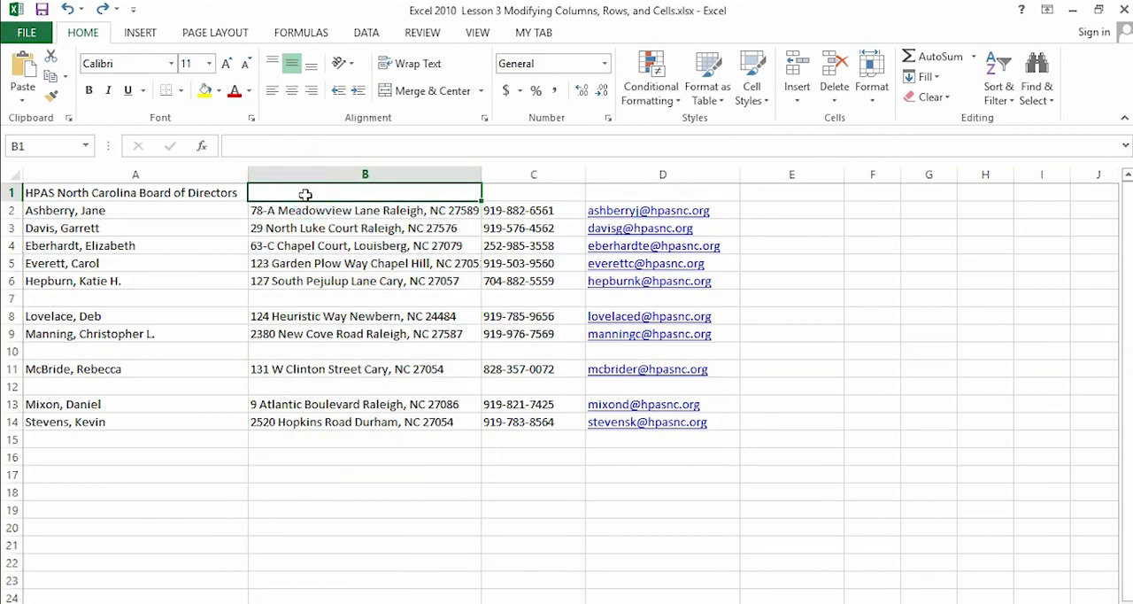
{"action": "mouse_move", "coordinate": [304, 194]}
{"action": "left_mouse_down"}
{"action": "mouse_move", "coordinate": [375, 226]}
{"action": "mouse_move", "coordinate": [477, 239]}
{"action": "mouse_move", "coordinate": [493, 248]}
{"action": "mouse_move", "coordinate": [418, 243]}
{"action": "mouse_move", "coordinate": [301, 203]}
{"action": "mouse_move", "coordinate": [291, 190]}
{"action": "mouse_move", "coordinate": [519, 270]}
{"action": "mouse_move", "coordinate": [534, 349]}
{"action": "mouse_move", "coordinate": [515, 427]}
{"action": "mouse_move", "coordinate": [455, 245]}
{"action": "mouse_move", "coordinate": [366, 200]}
{"action": "mouse_move", "coordinate": [286, 188]}
{"action": "left_mouse_up"}
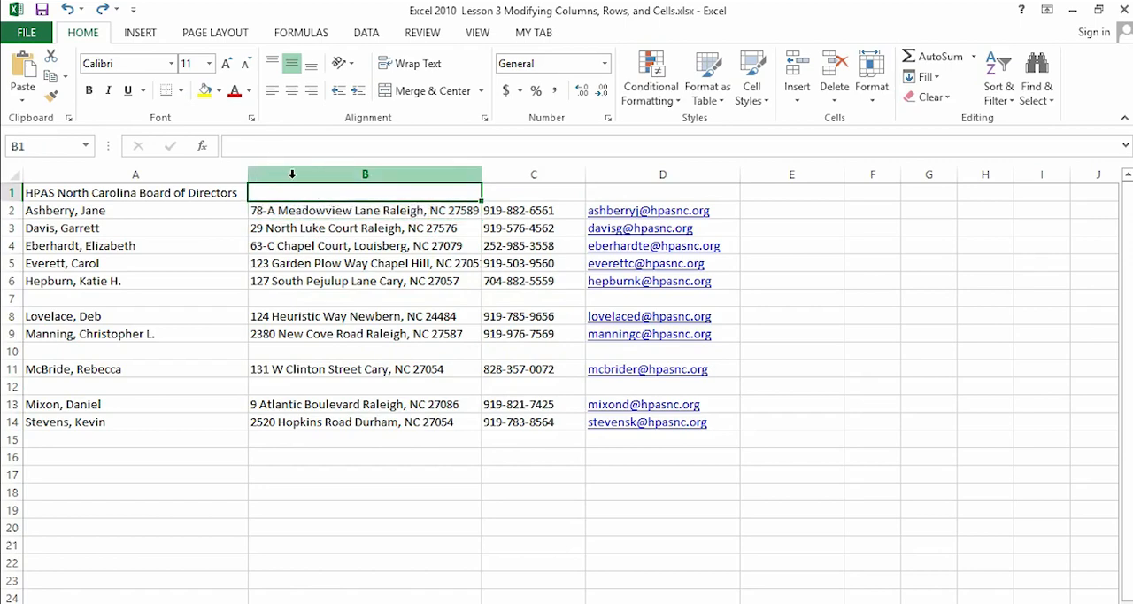
{"action": "left_click", "coordinate": [292, 175]}
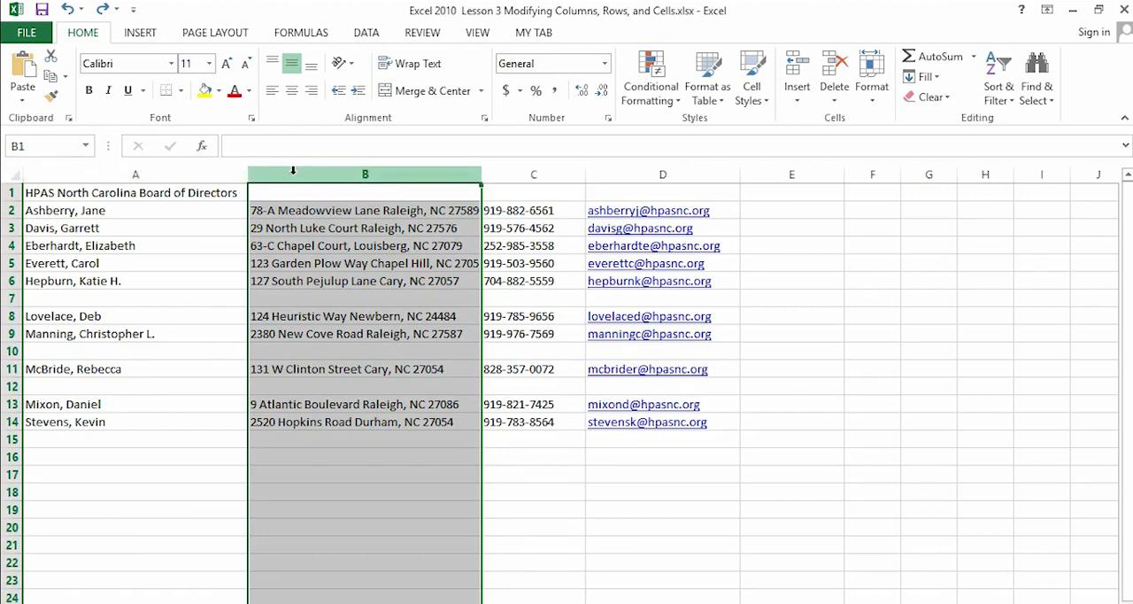
{"action": "left_click_drag", "start_coordinate": [297, 171], "coordinate": [659, 204]}
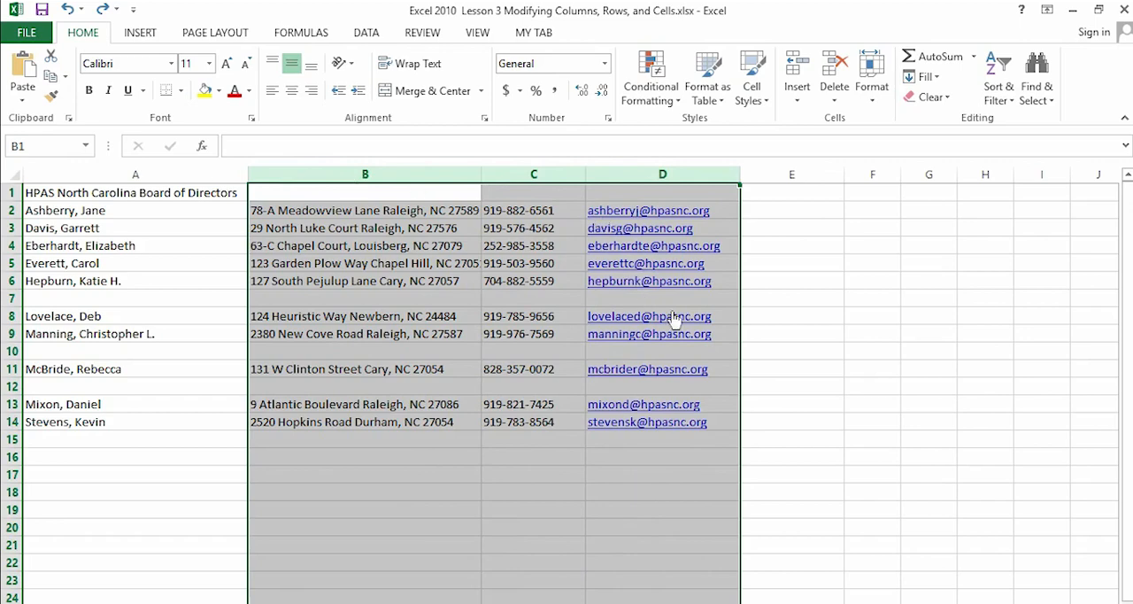
{"action": "left_click", "coordinate": [834, 95]}
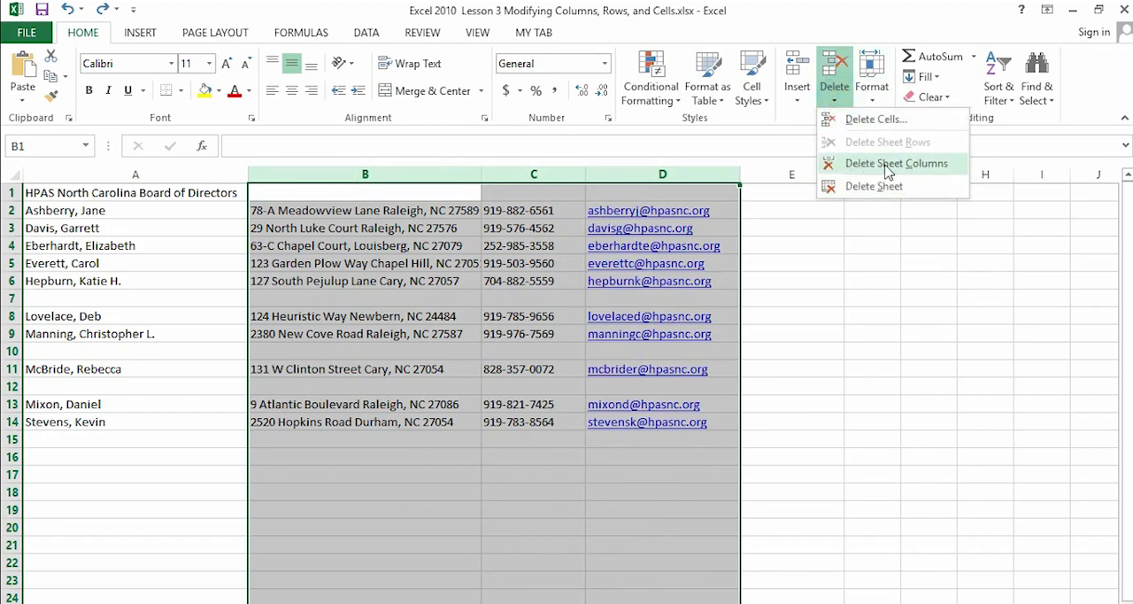
{"action": "left_click", "coordinate": [888, 166]}
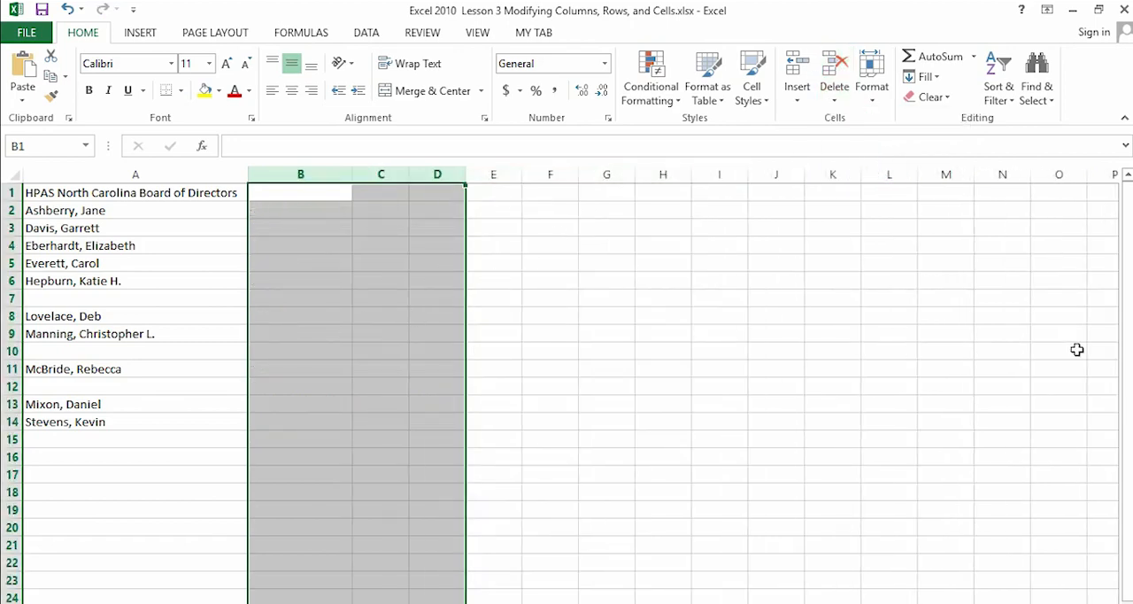
- Undo the last three changes: the deletion of columns B through D, the row 12 insertion and the latest widening of column B
{"action": "left_click", "coordinate": [67, 11]}
{"action": "left_click", "coordinate": [67, 11]}
{"action": "left_click", "coordinate": [67, 11]}
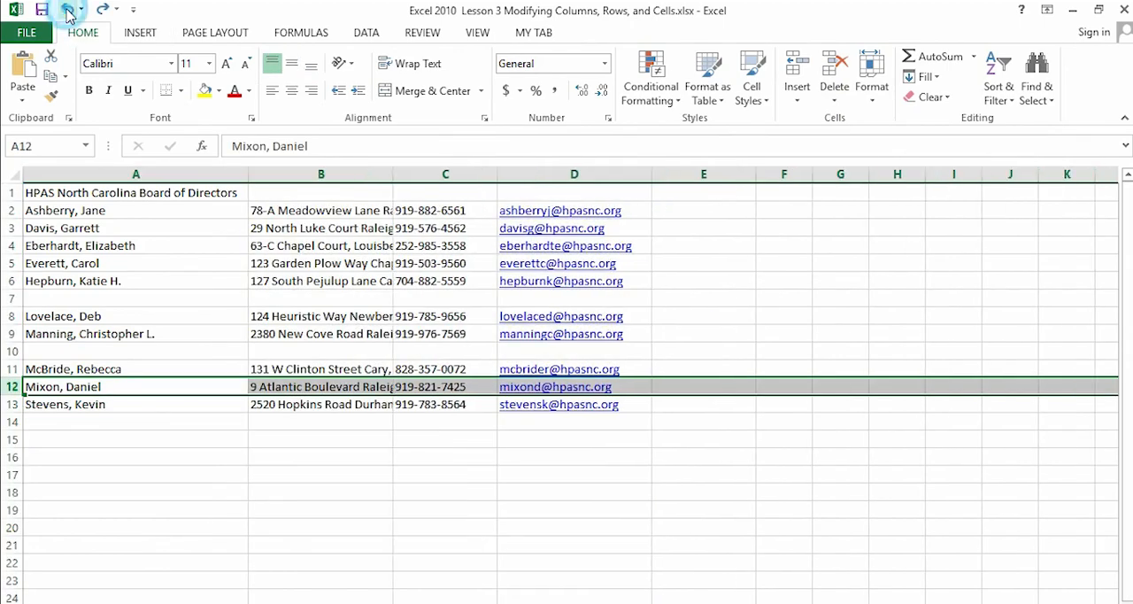
- Undo all remaining changes to the directors list, including the blank row insertions and column A's widening, and return to the directors workbook
{"action": "left_click", "coordinate": [68, 11]}
{"action": "left_click", "coordinate": [68, 10]}
{"action": "left_click", "coordinate": [68, 11]}
{"action": "left_click", "coordinate": [68, 11]}
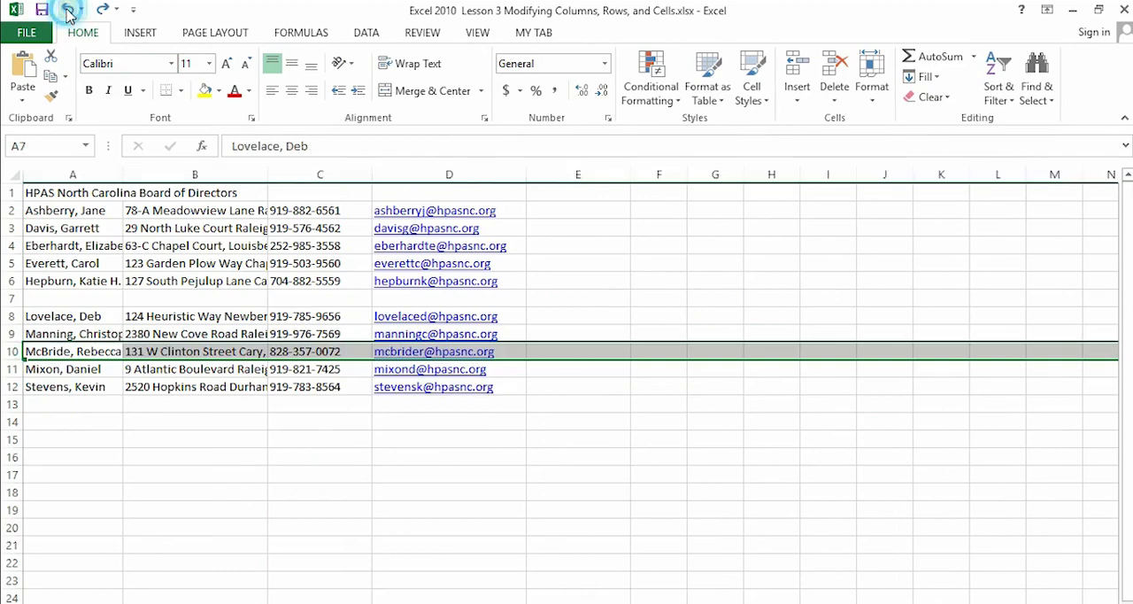
{"action": "left_click", "coordinate": [68, 11]}
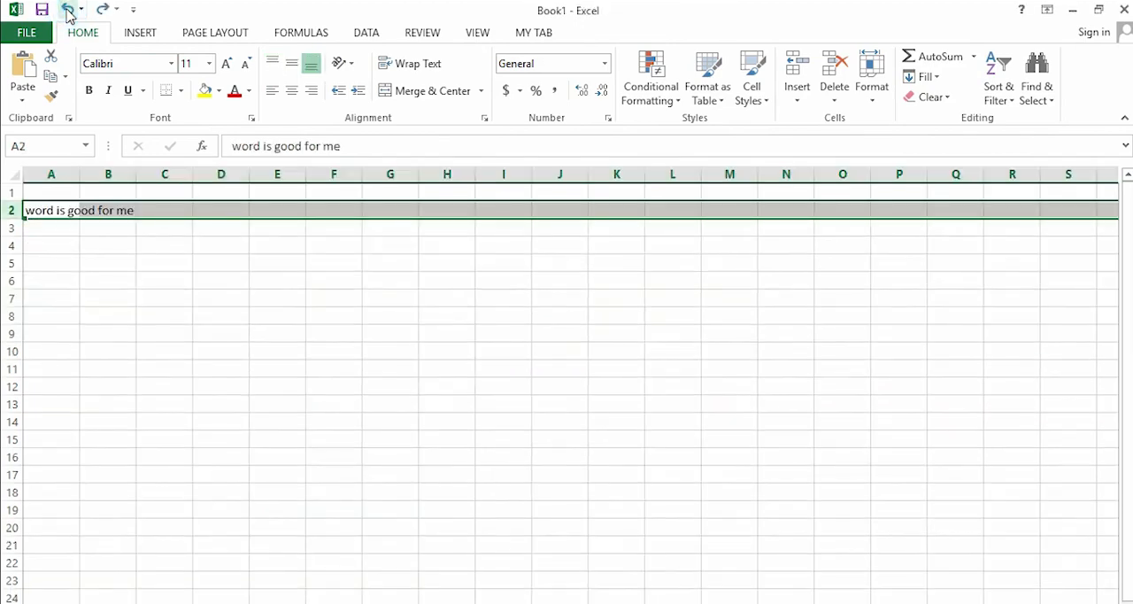
{"action": "left_click", "coordinate": [69, 10]}
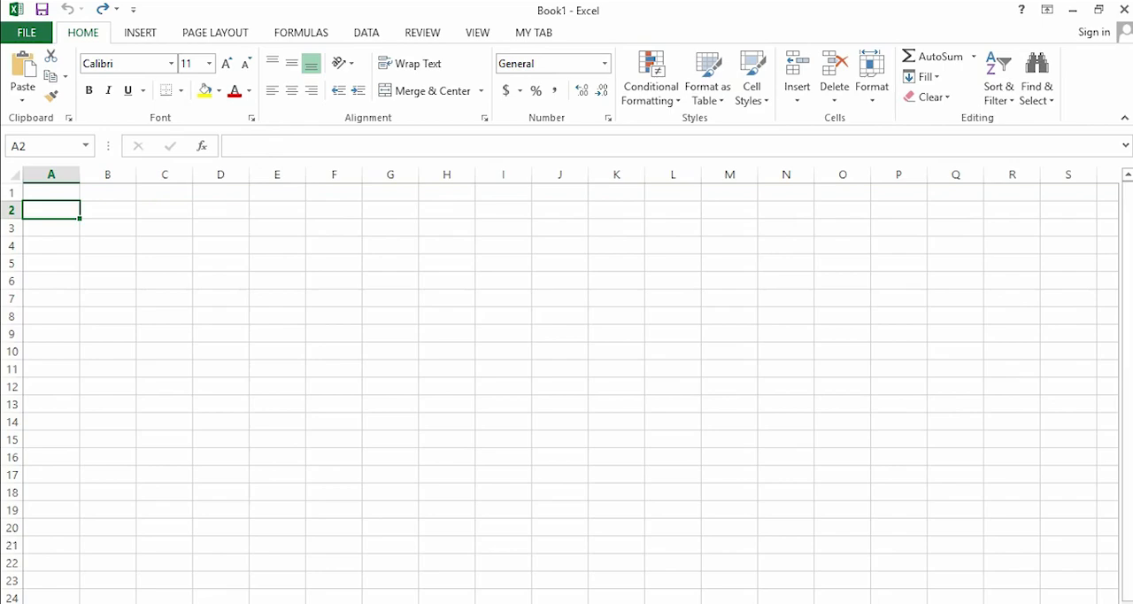
{"action": "left_click", "coordinate": [1013, 411]}
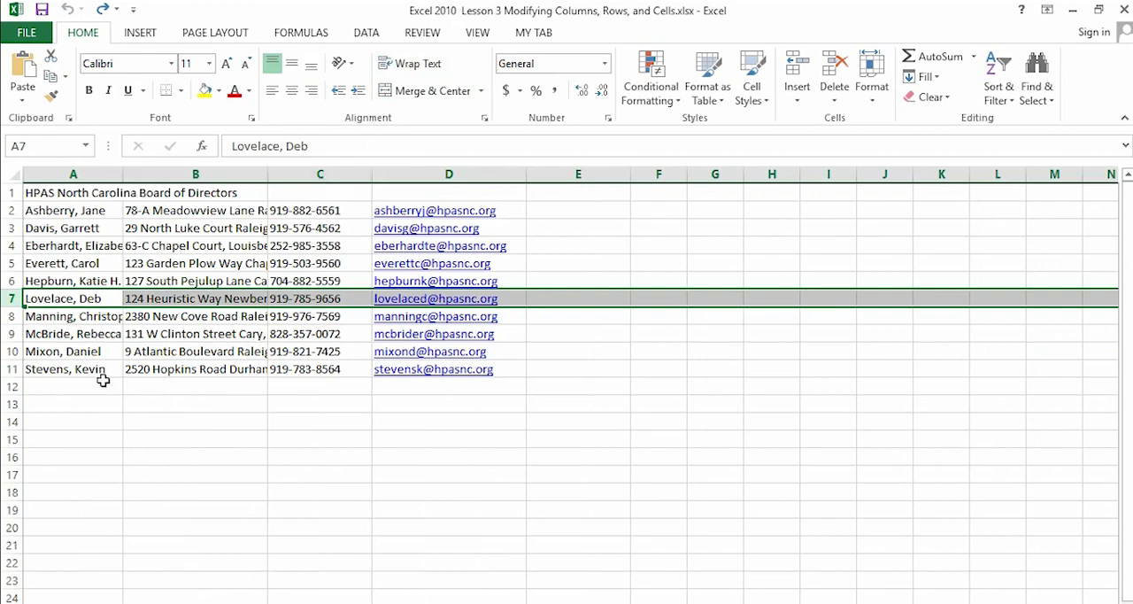
- Try widening column B to fit the full addresses and wrapping the text in cell B2, undoing each change
{"action": "left_click", "coordinate": [149, 212]}
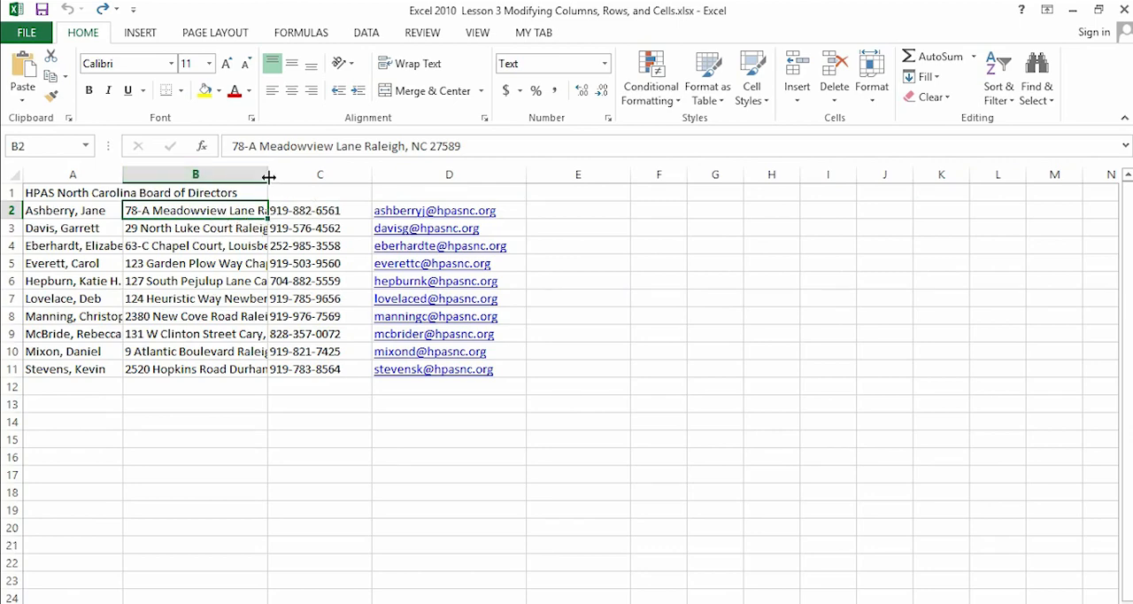
{"action": "left_click_drag", "start_coordinate": [268, 170], "coordinate": [420, 176]}
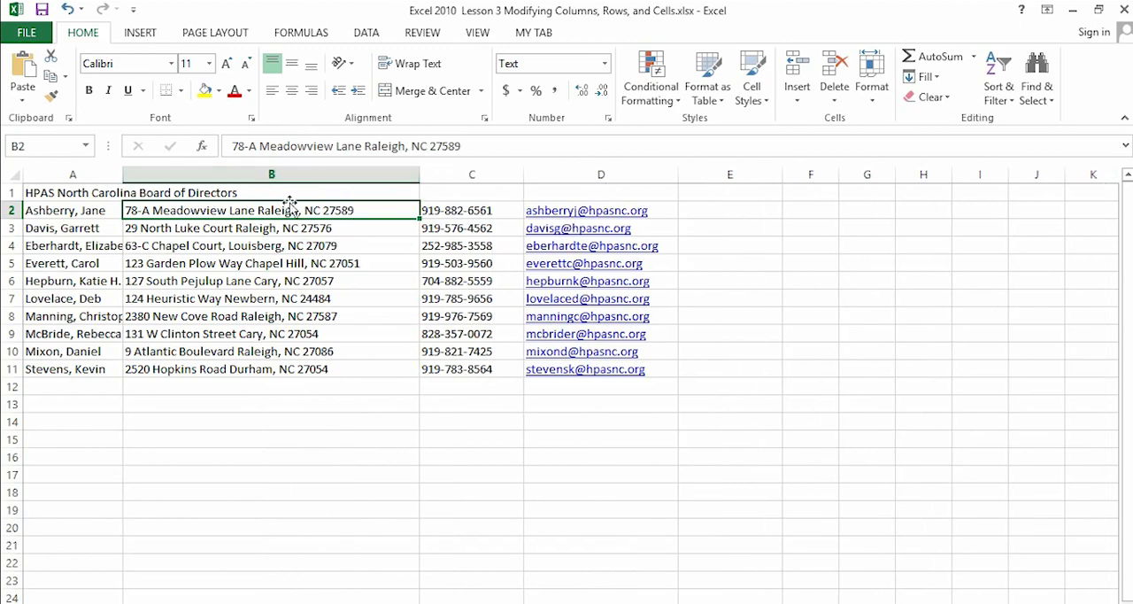
{"action": "left_click", "coordinate": [68, 10]}
{"action": "left_click", "coordinate": [68, 10]}
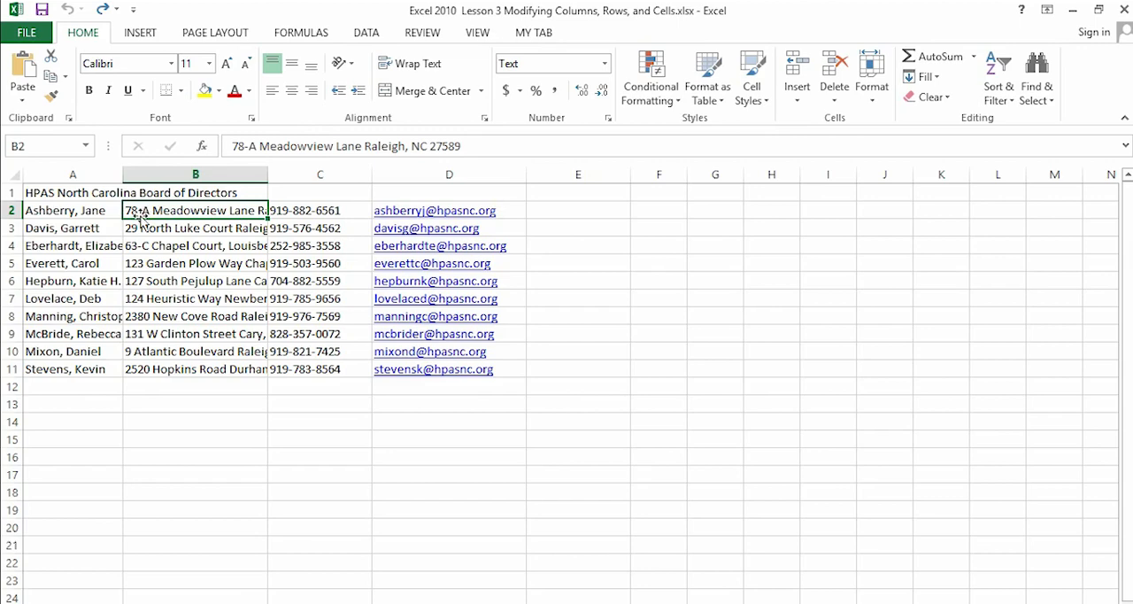
{"action": "left_click", "coordinate": [414, 71]}
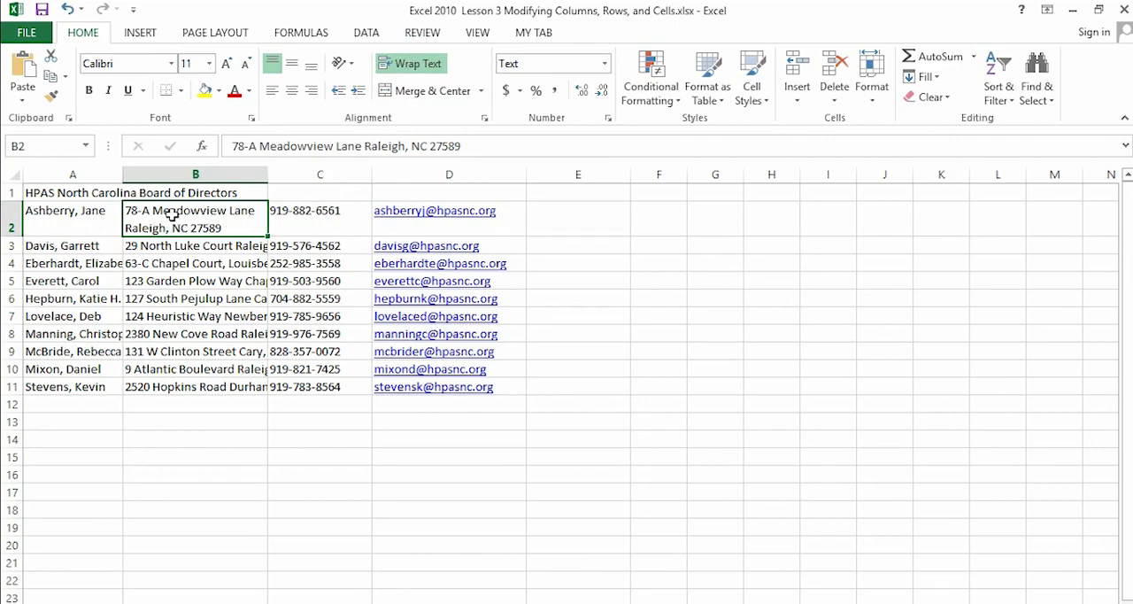
{"action": "left_click", "coordinate": [66, 10]}
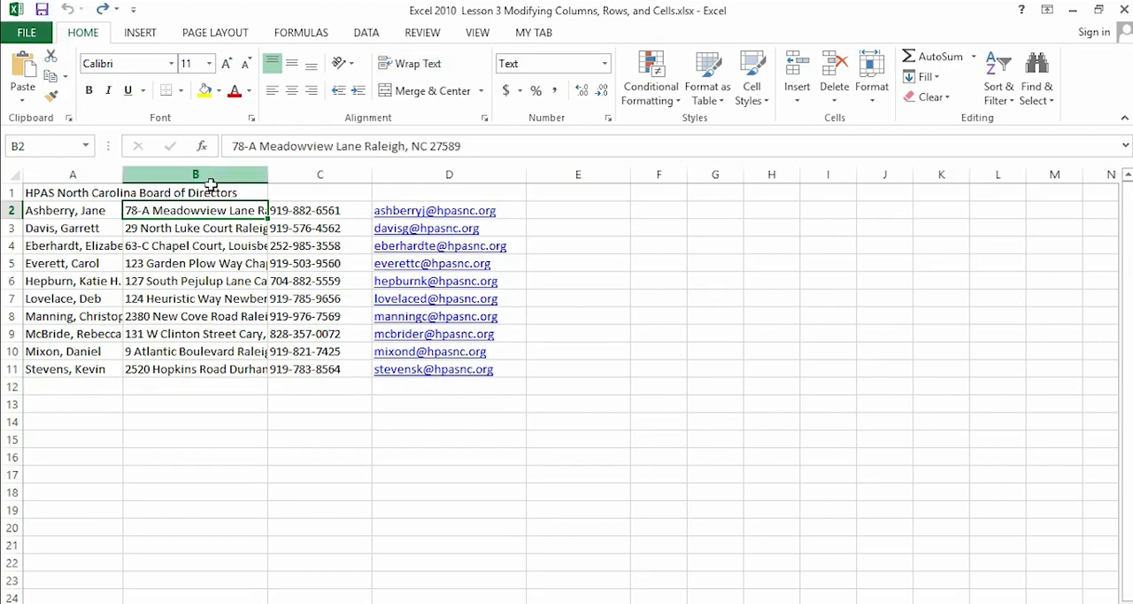
- Wrap the text of the addresses in B2:B11 and of the director names in A2:A11
{"action": "left_click_drag", "start_coordinate": [210, 209], "coordinate": [223, 372]}
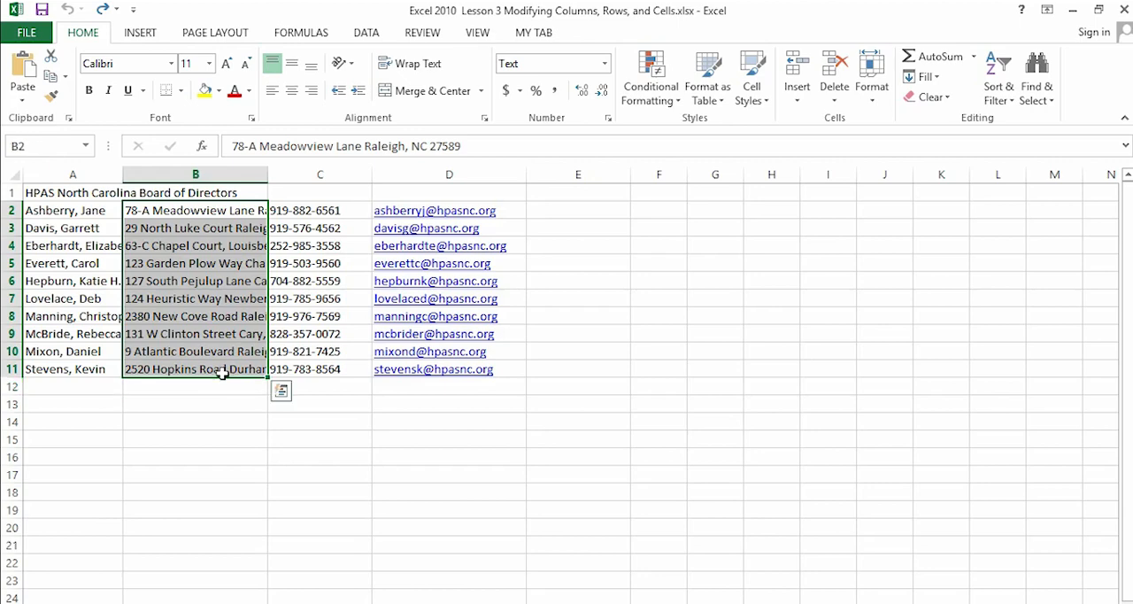
{"action": "left_click", "coordinate": [412, 64]}
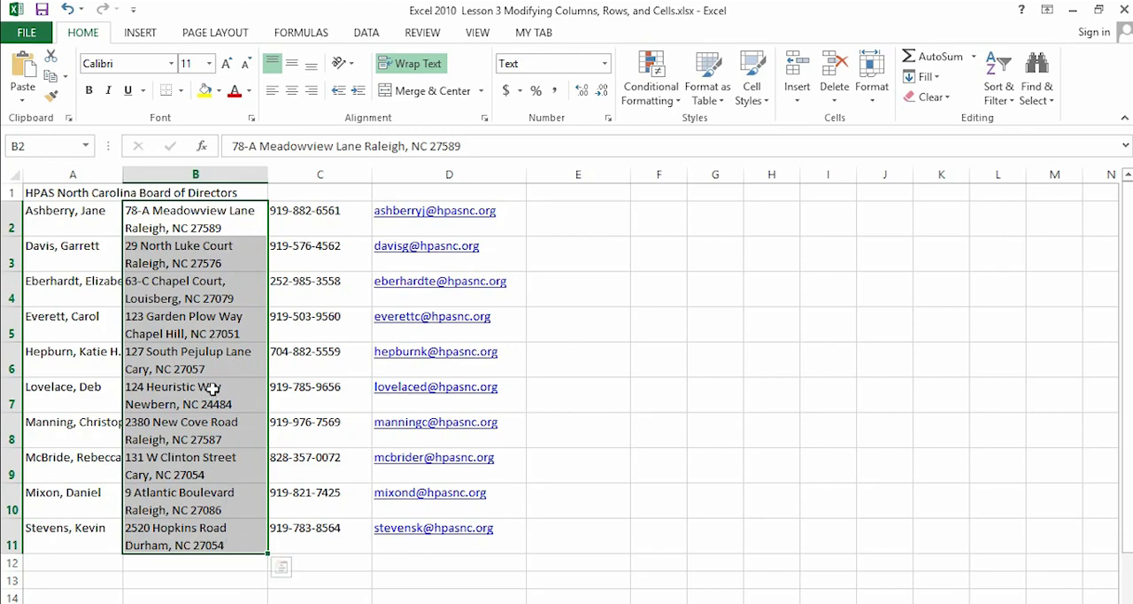
{"action": "left_click_drag", "start_coordinate": [77, 214], "coordinate": [65, 530]}
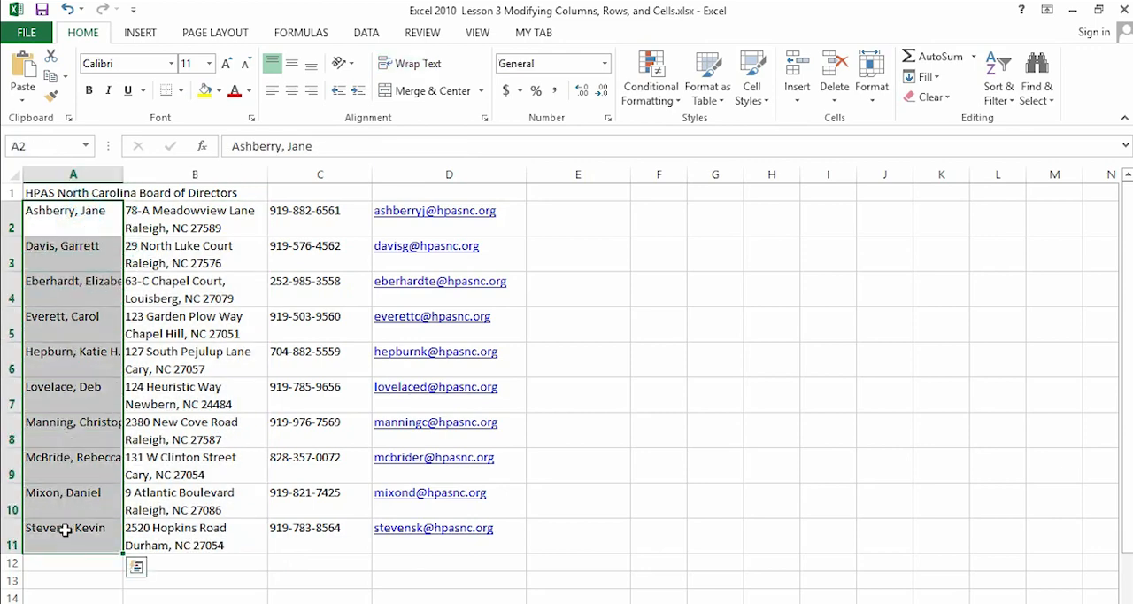
{"action": "left_click", "coordinate": [418, 69]}
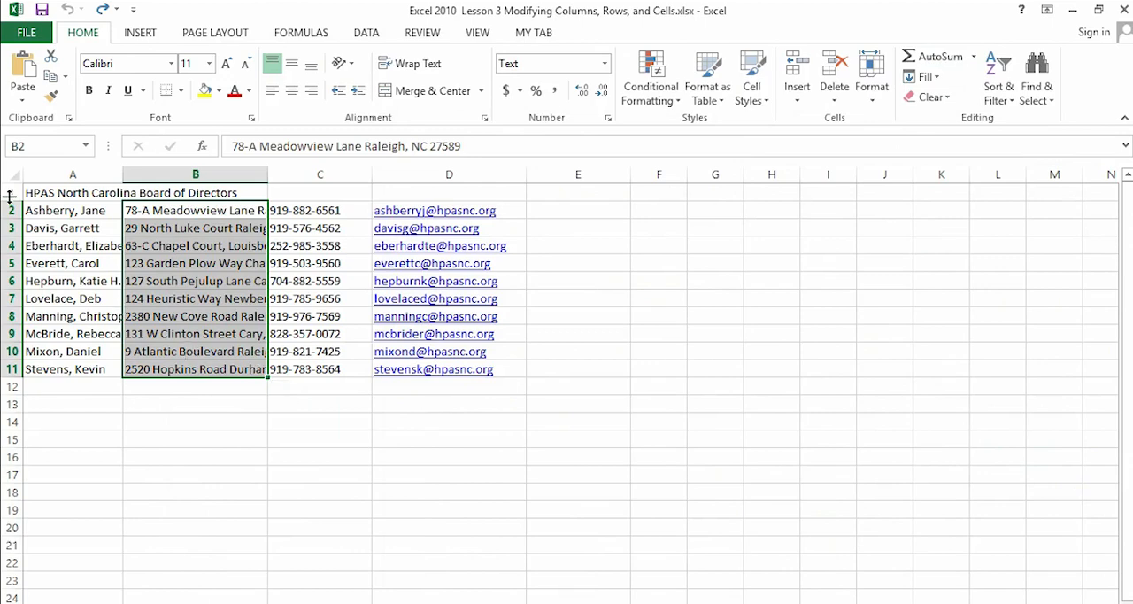
- Make row 1 about twice as tall, and check the title cells A1:D1
{"action": "left_click_drag", "start_coordinate": [6, 201], "coordinate": [7, 223]}
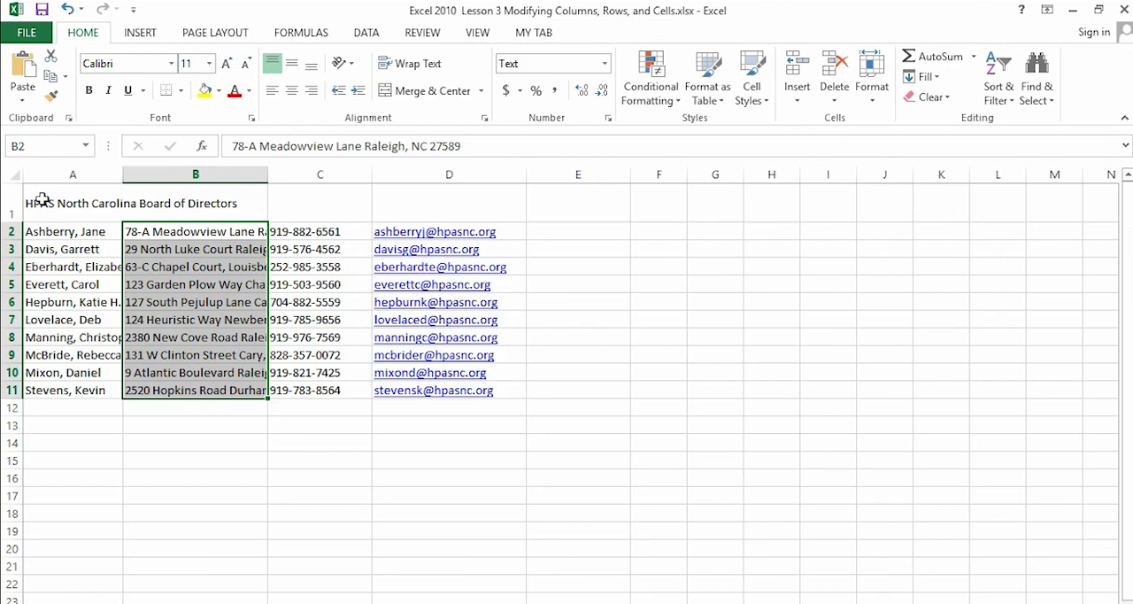
{"action": "left_click_drag", "start_coordinate": [40, 202], "coordinate": [441, 207]}
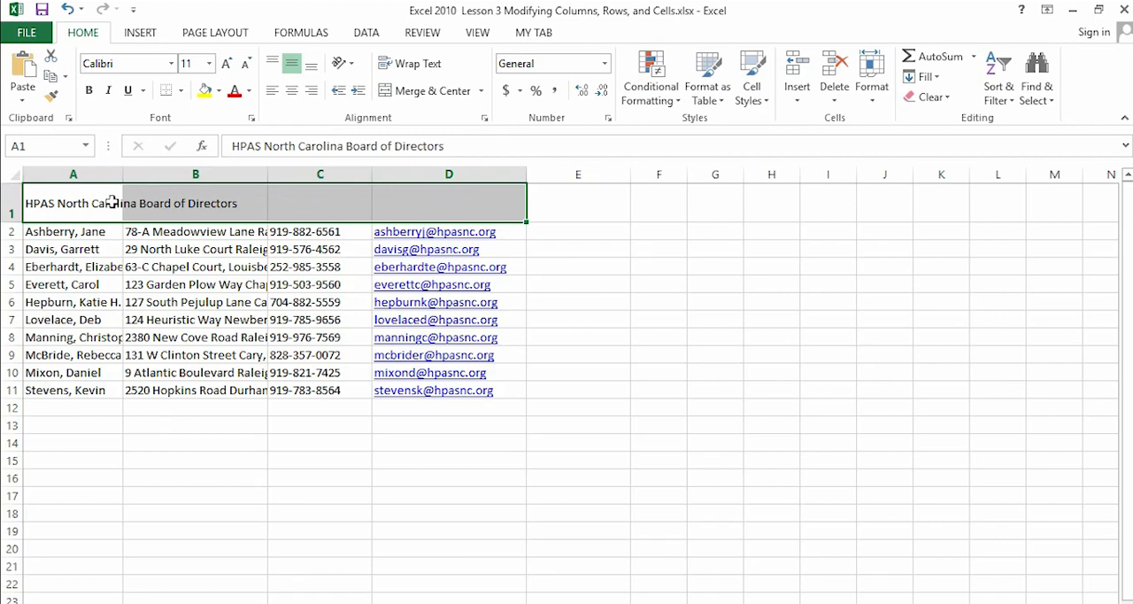
{"action": "left_click", "coordinate": [55, 199]}
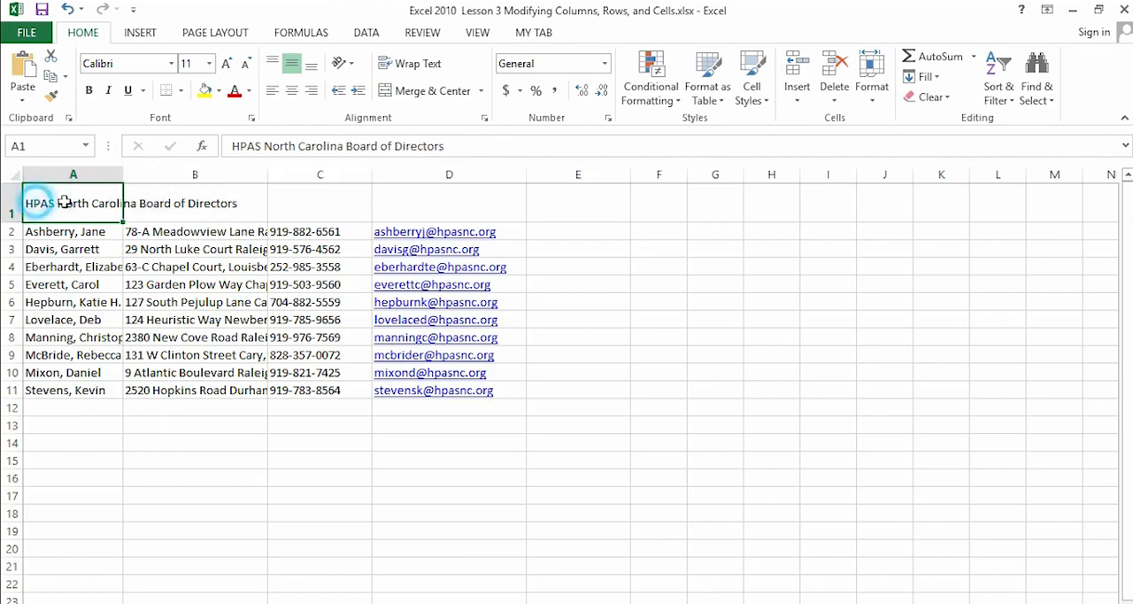
- Merge and center the title across A1:D1, and undo the merge
{"action": "left_click_drag", "start_coordinate": [43, 204], "coordinate": [428, 204]}
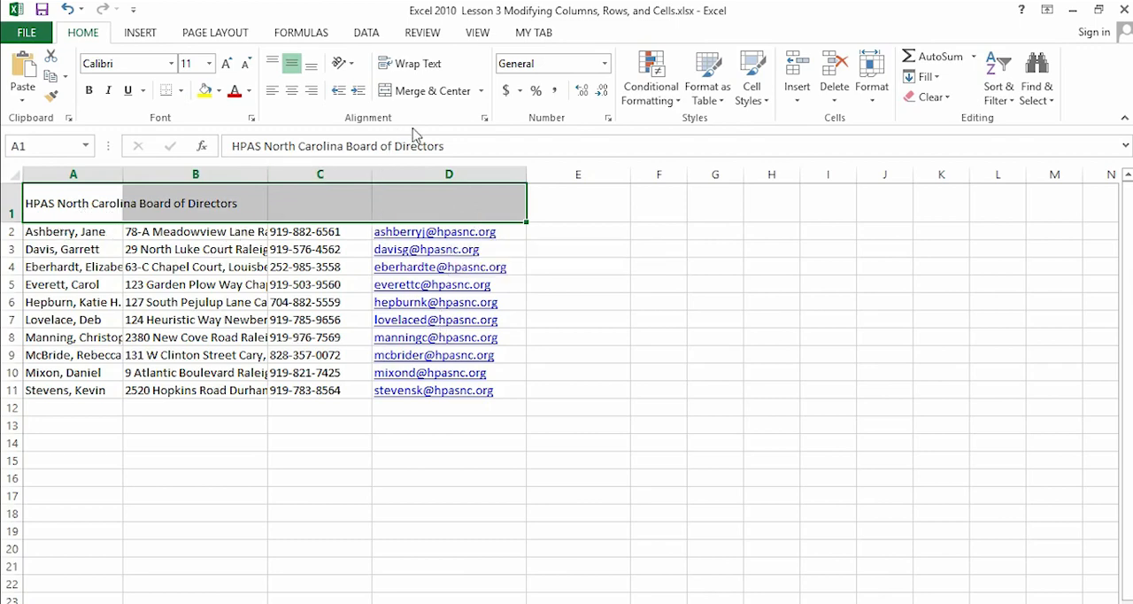
{"action": "left_click", "coordinate": [479, 92]}
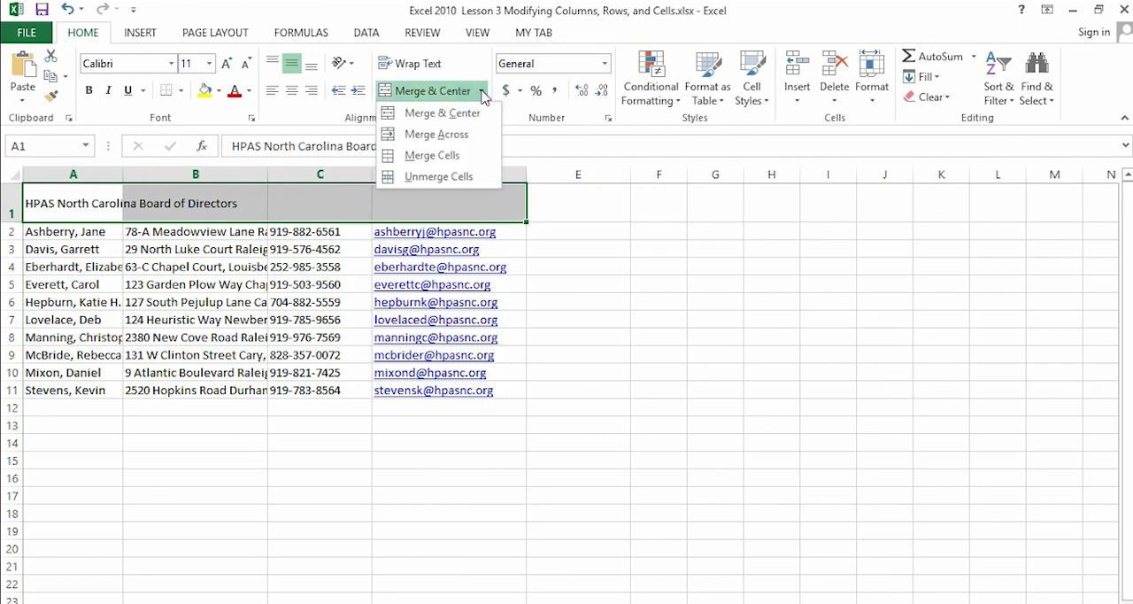
{"action": "left_click", "coordinate": [467, 116]}
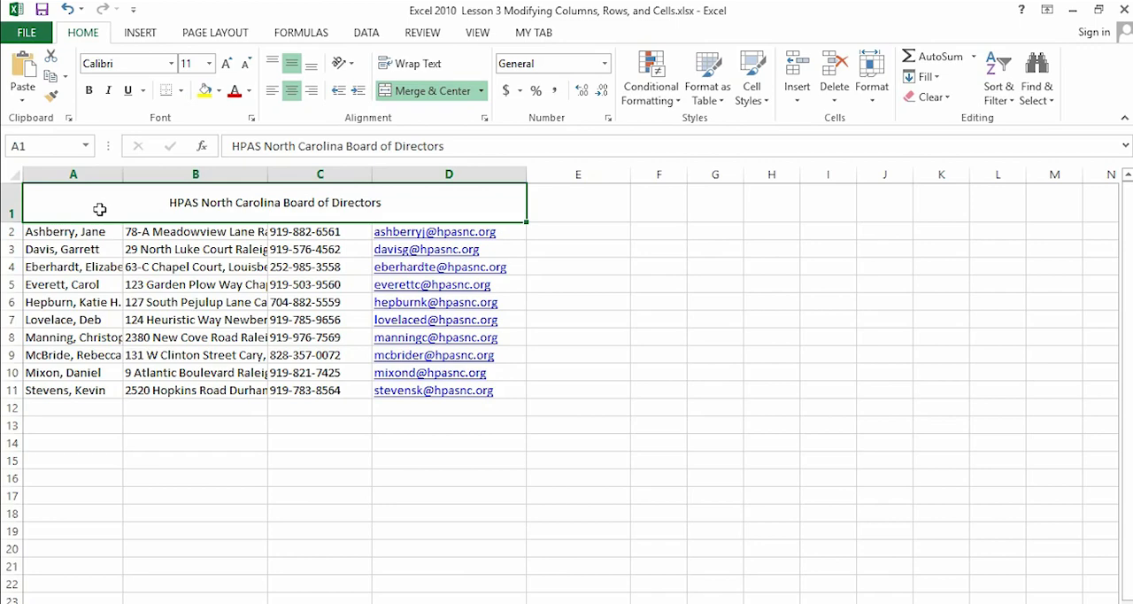
{"action": "left_click", "coordinate": [67, 9]}
- Merge and center the title across the wider range A1:K1, and undo the merge
{"action": "left_click", "coordinate": [33, 203]}
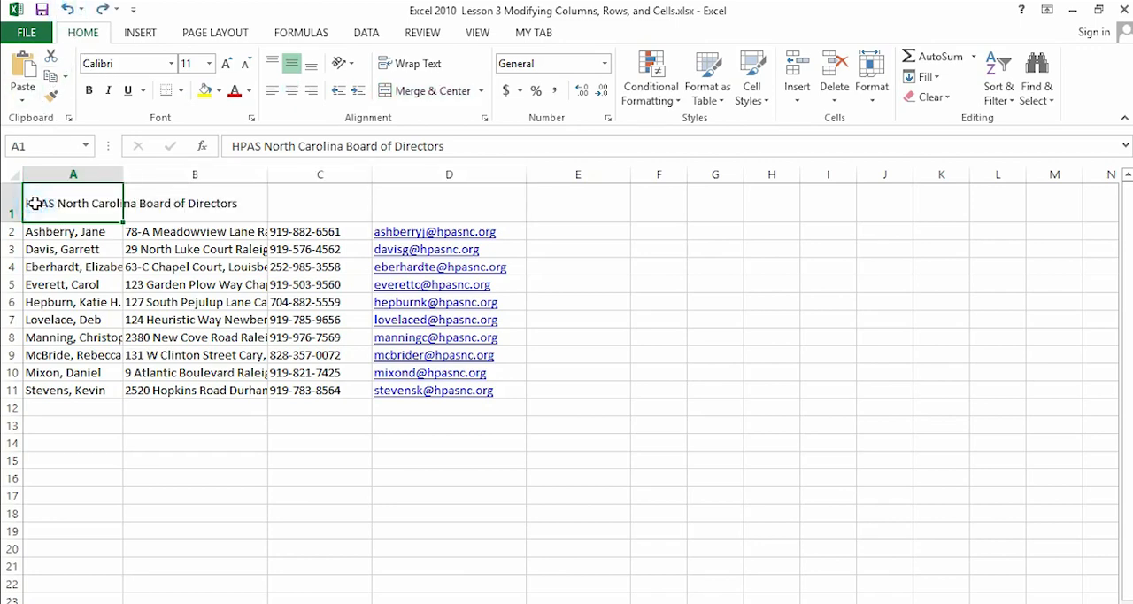
{"action": "left_click_drag", "start_coordinate": [33, 203], "coordinate": [933, 210]}
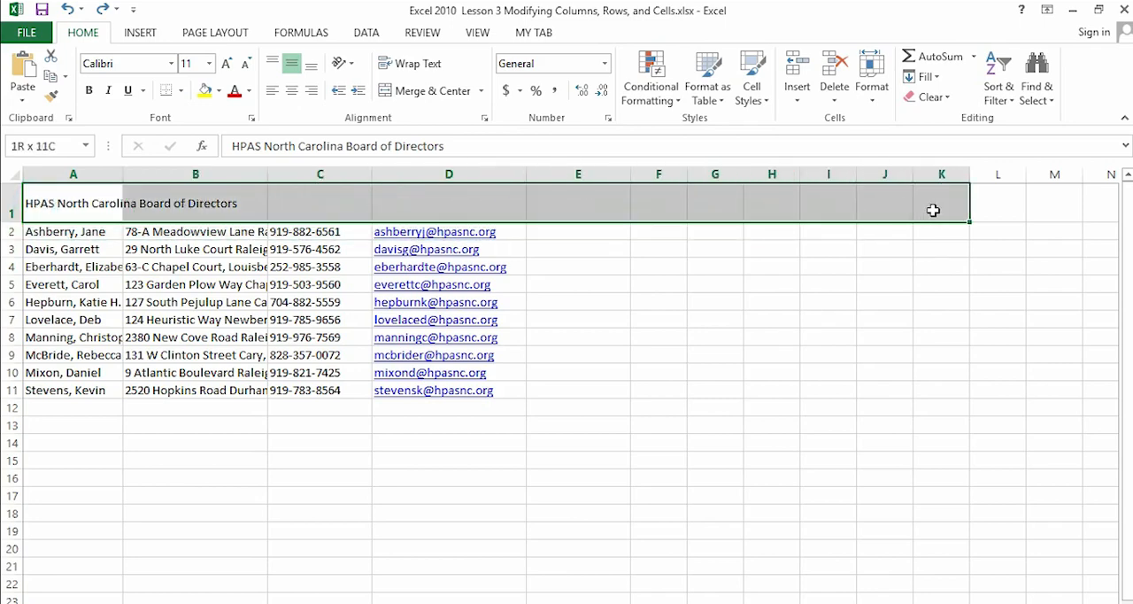
{"action": "left_click", "coordinate": [481, 90]}
{"action": "left_click", "coordinate": [453, 112]}
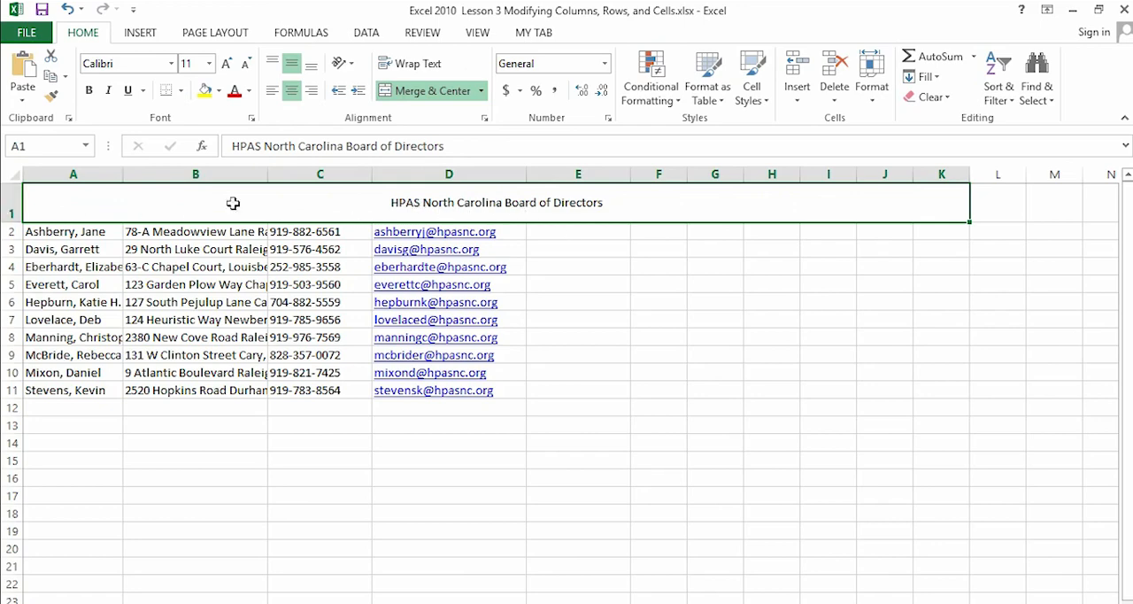
{"action": "left_click", "coordinate": [68, 9]}
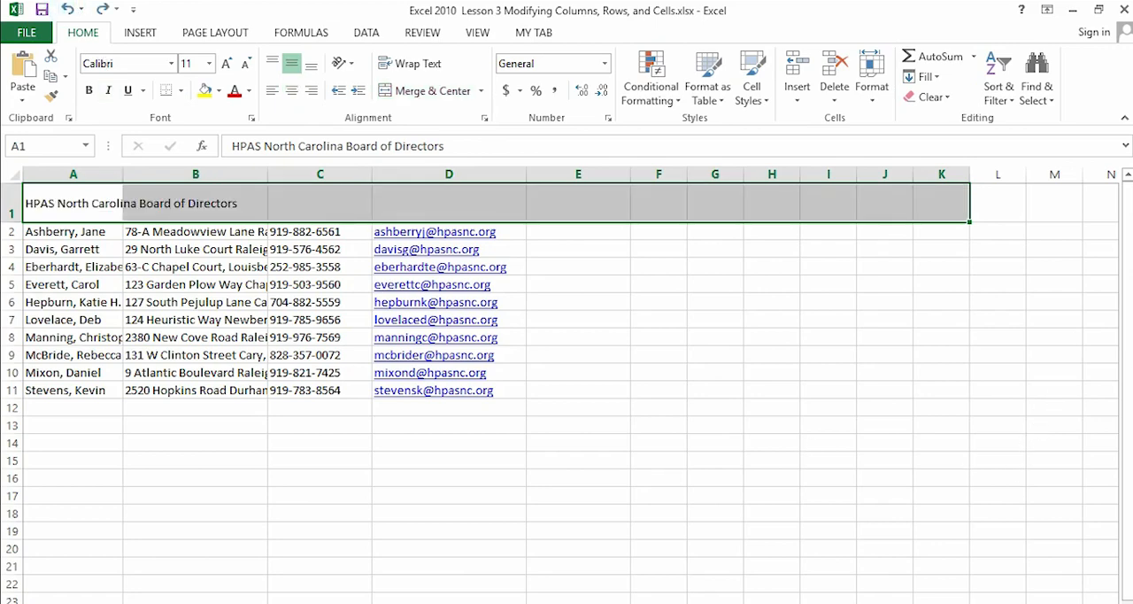
- Merge and center the title over A1:D1 again, view the other merge options, and undo the merge
{"action": "left_click_drag", "start_coordinate": [84, 202], "coordinate": [460, 215]}
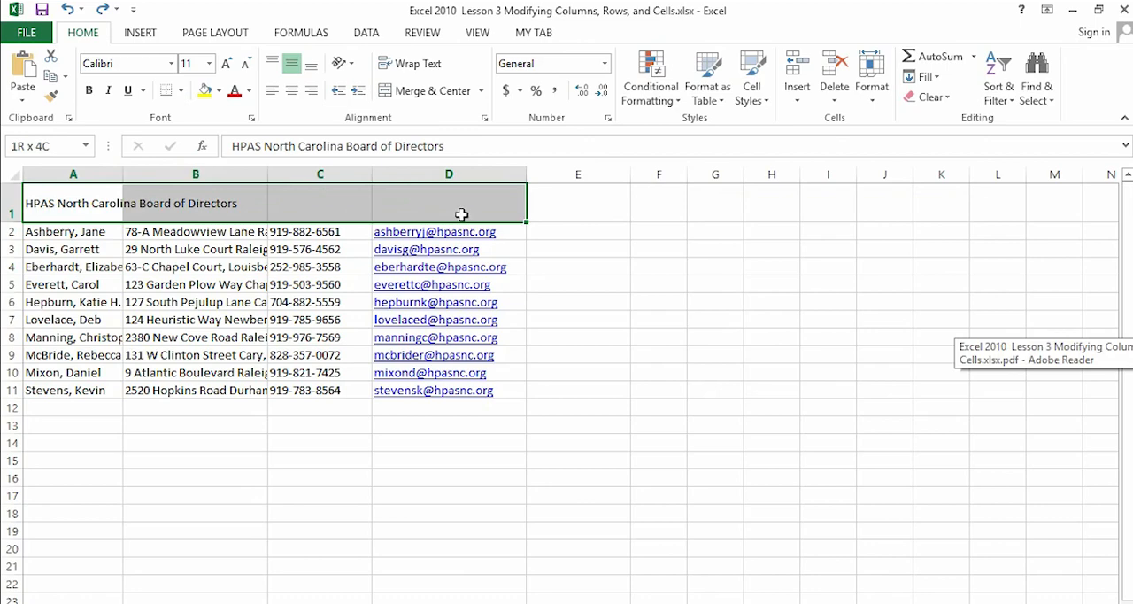
{"action": "left_click", "coordinate": [482, 90]}
{"action": "left_click", "coordinate": [465, 113]}
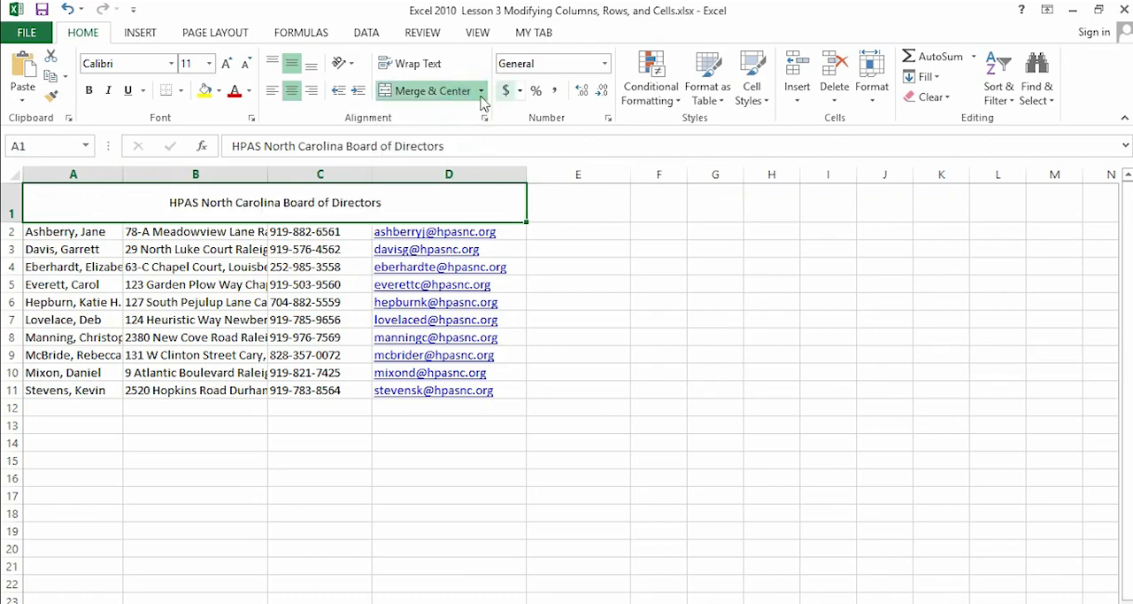
{"action": "left_click", "coordinate": [481, 90]}
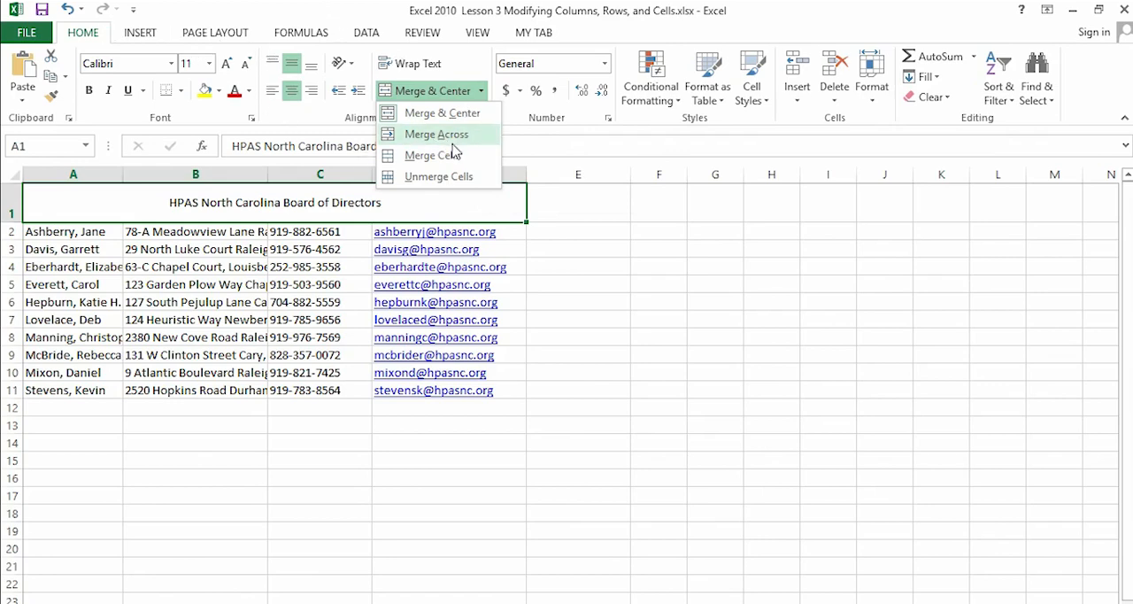
{"action": "left_click", "coordinate": [284, 8]}
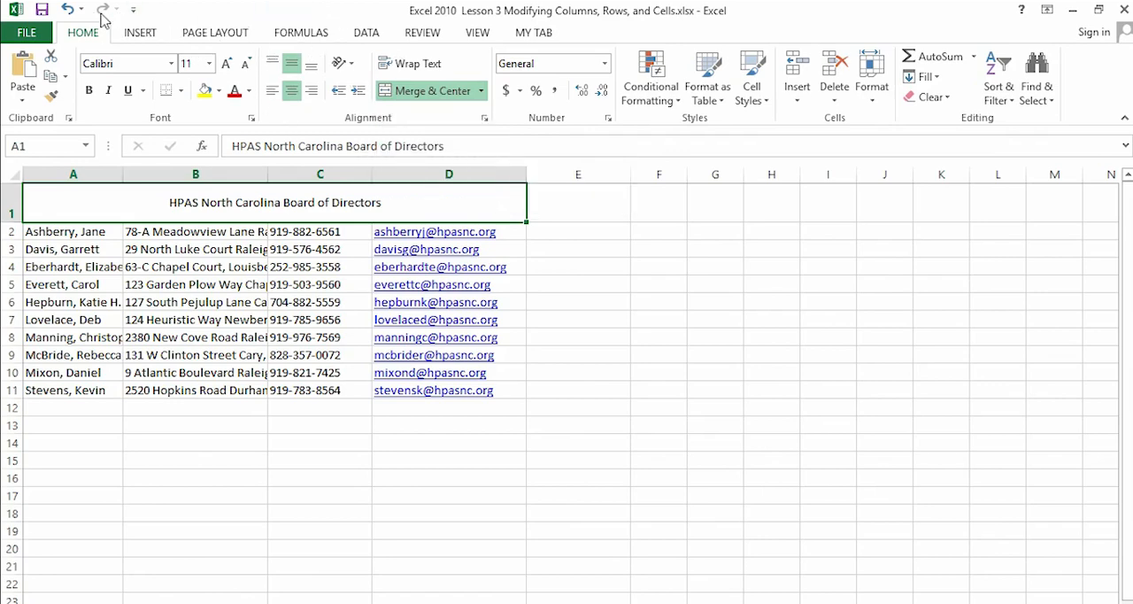
{"action": "left_click", "coordinate": [66, 11]}
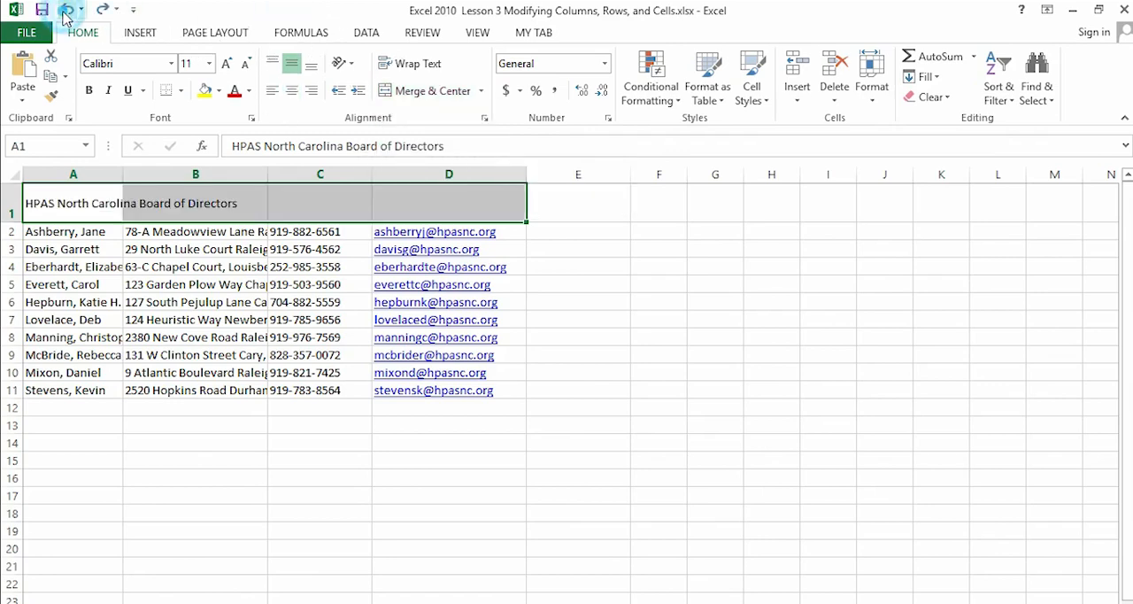
- Apply Merge Across to the title cells A1:D1, and undo it
{"action": "left_click", "coordinate": [45, 205]}
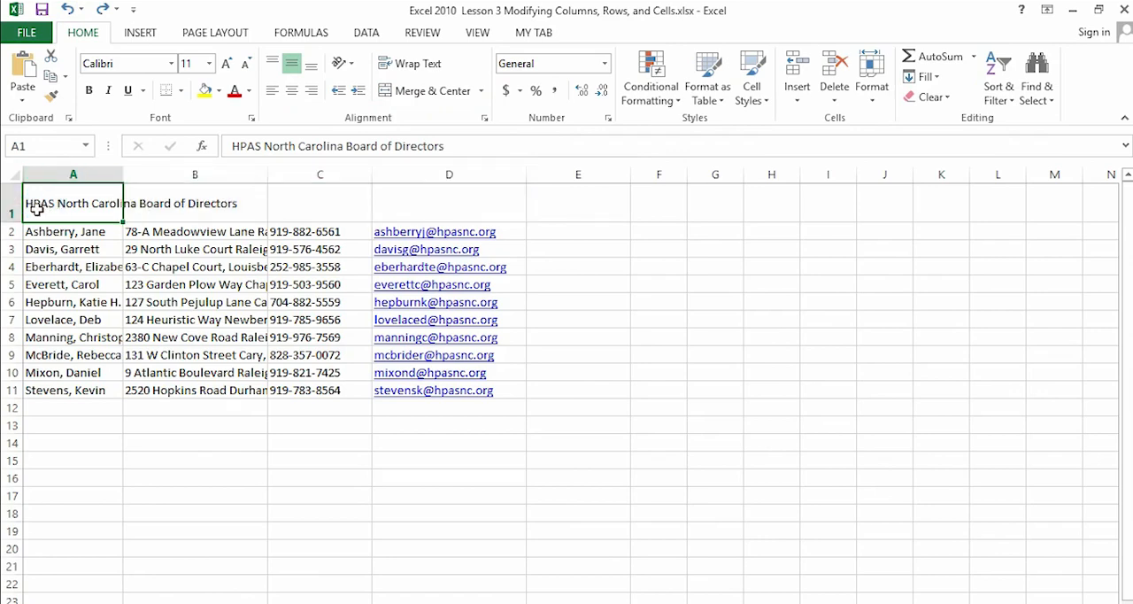
{"action": "left_click_drag", "start_coordinate": [36, 209], "coordinate": [463, 217]}
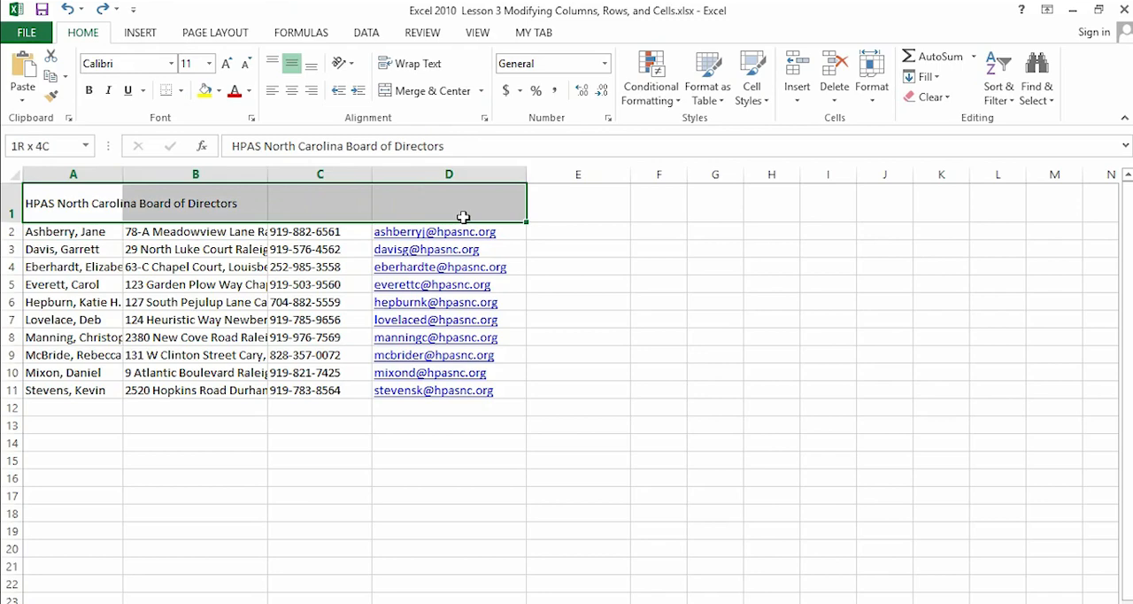
{"action": "left_click", "coordinate": [481, 91]}
{"action": "left_click", "coordinate": [473, 137]}
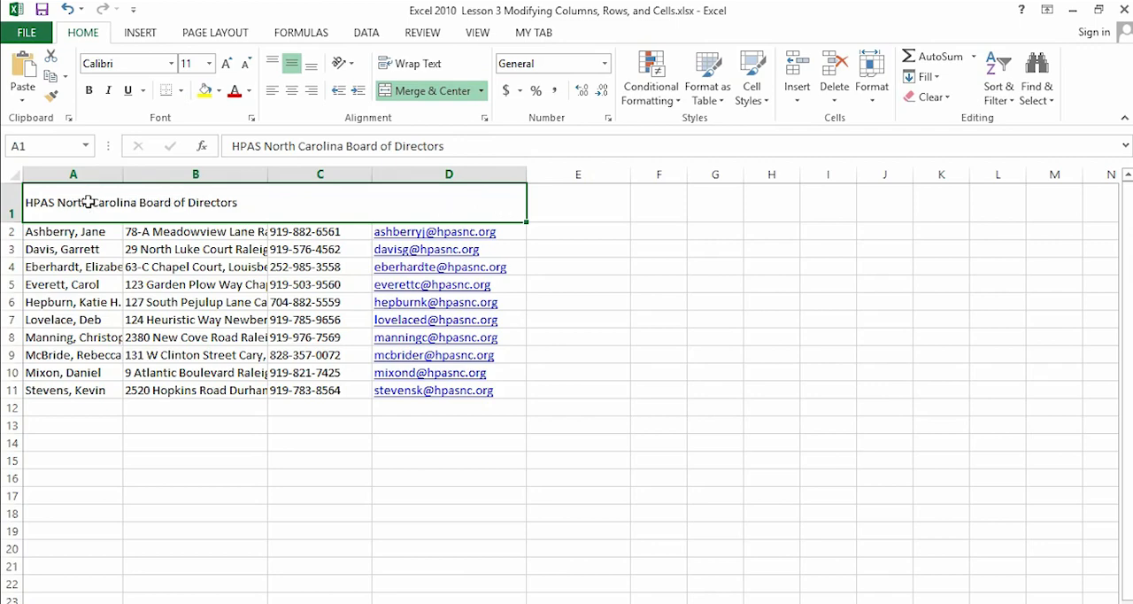
{"action": "left_click", "coordinate": [67, 11]}
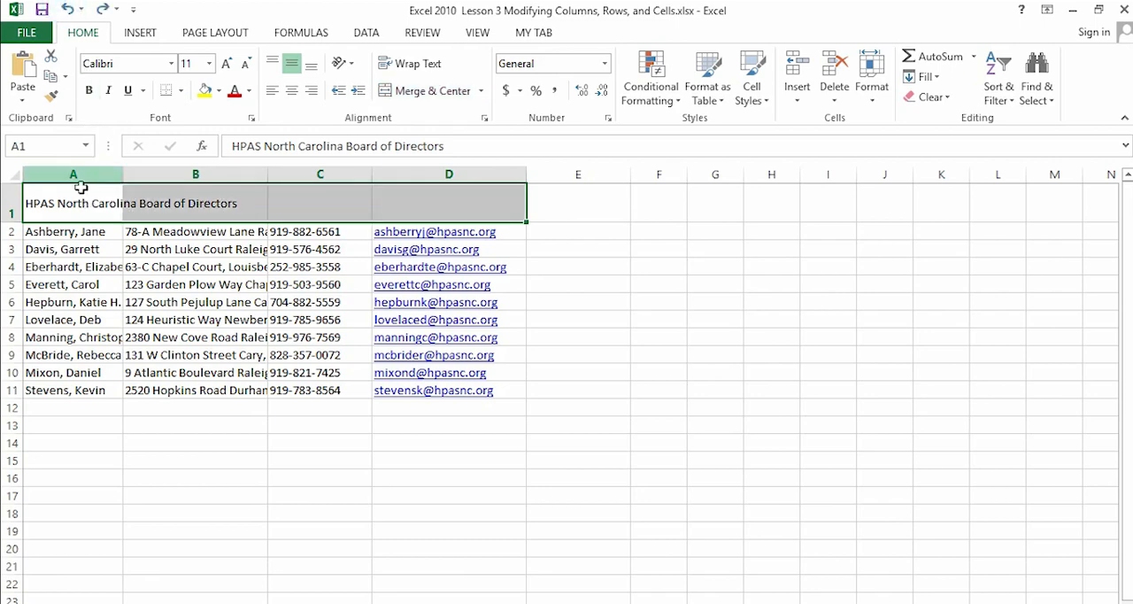
- Select the title-row cells A1 through D1 individually, apply Merge Across to the whole A1:D1 range, and undo the merge
{"action": "left_click", "coordinate": [79, 195]}
{"action": "left_click", "coordinate": [198, 209]}
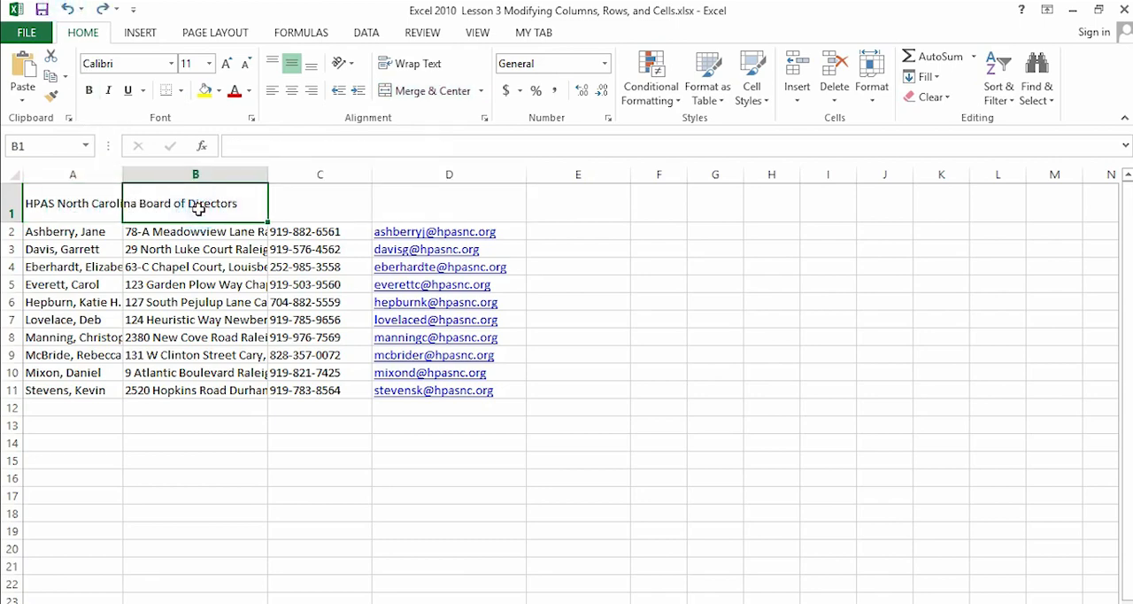
{"action": "left_click", "coordinate": [325, 211]}
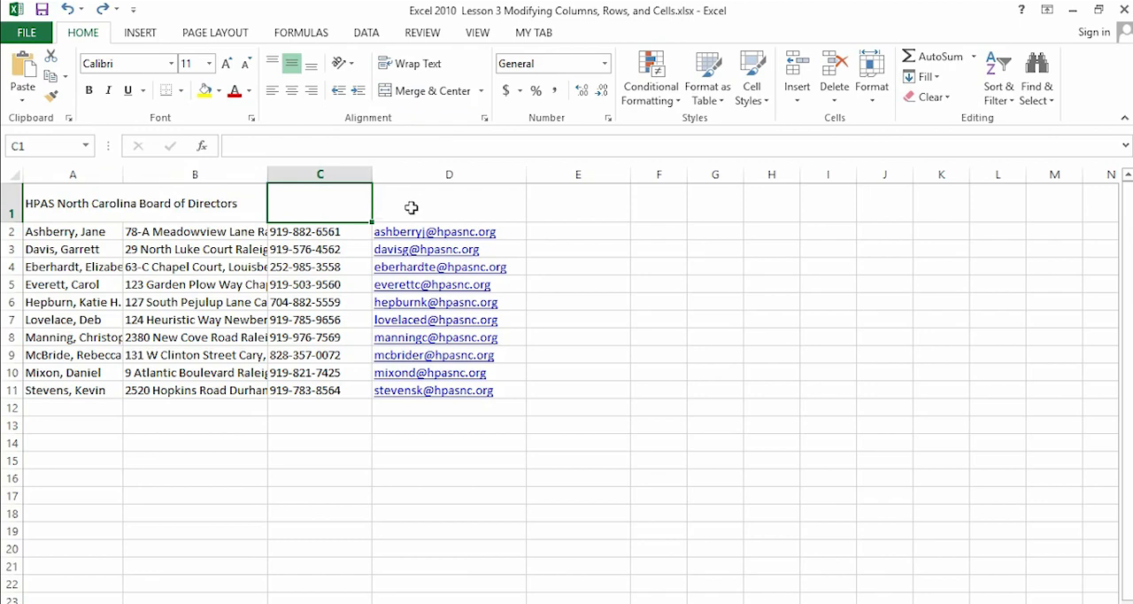
{"action": "left_click", "coordinate": [442, 208]}
{"action": "left_click_drag", "start_coordinate": [31, 205], "coordinate": [447, 220]}
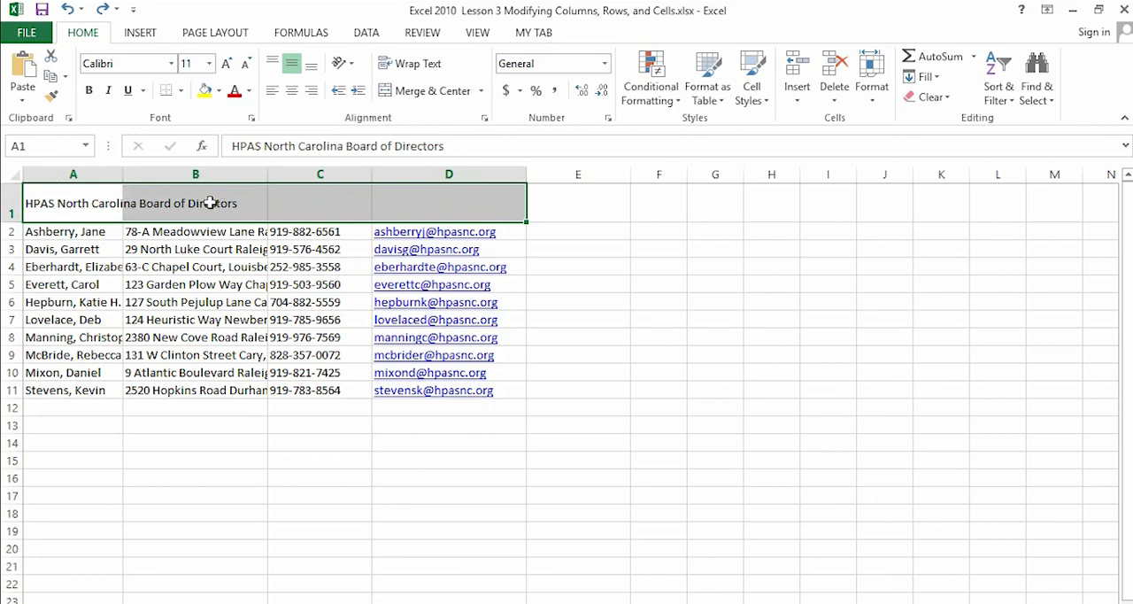
{"action": "left_click", "coordinate": [481, 91]}
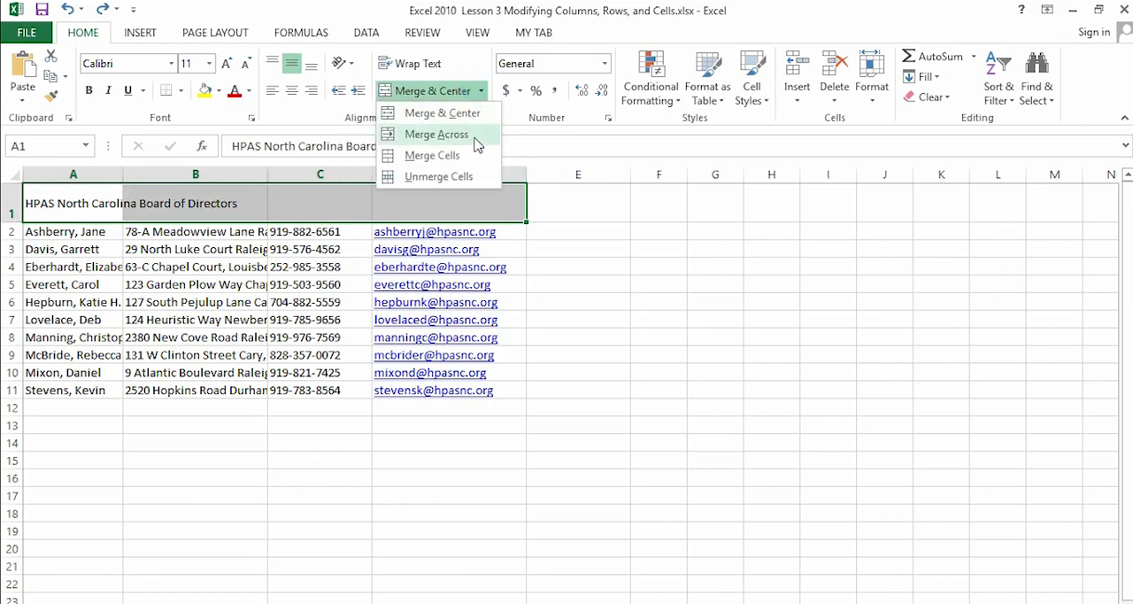
{"action": "left_click", "coordinate": [469, 134]}
{"action": "left_click", "coordinate": [261, 476]}
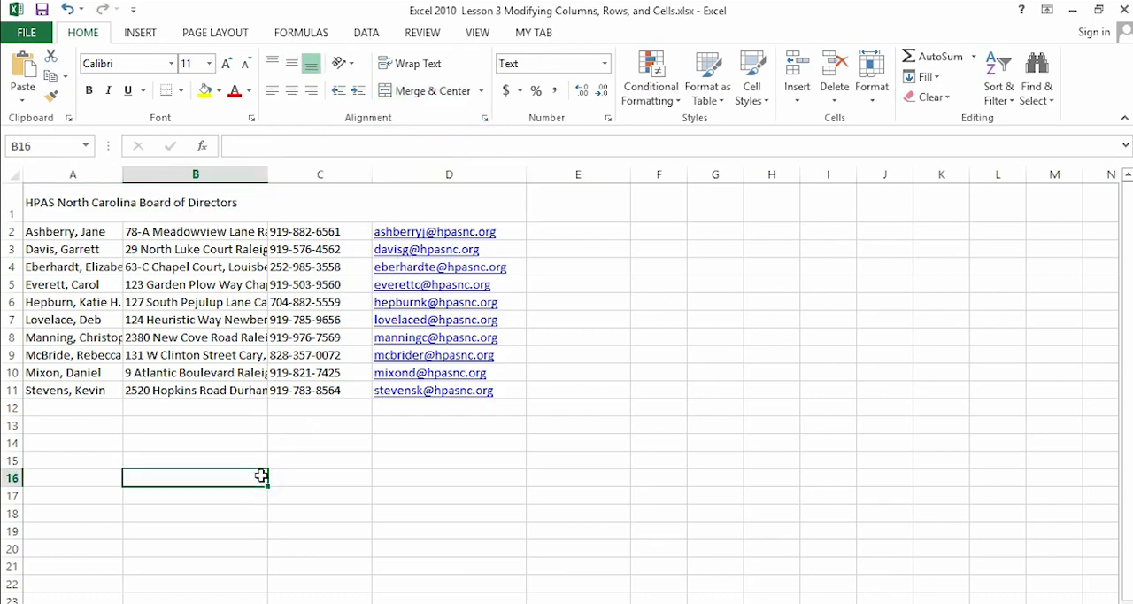
{"action": "left_click", "coordinate": [66, 9]}
- Combine A1:D1 with Merge Cells so the title is merged without centering, and undo the merge
{"action": "left_click", "coordinate": [82, 199]}
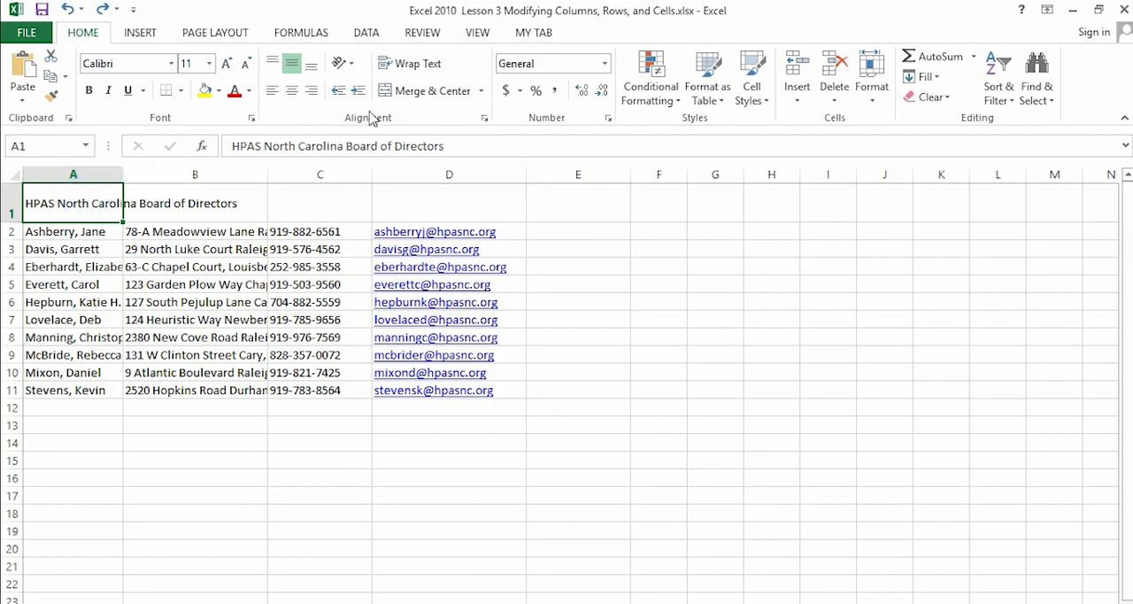
{"action": "left_click", "coordinate": [481, 91]}
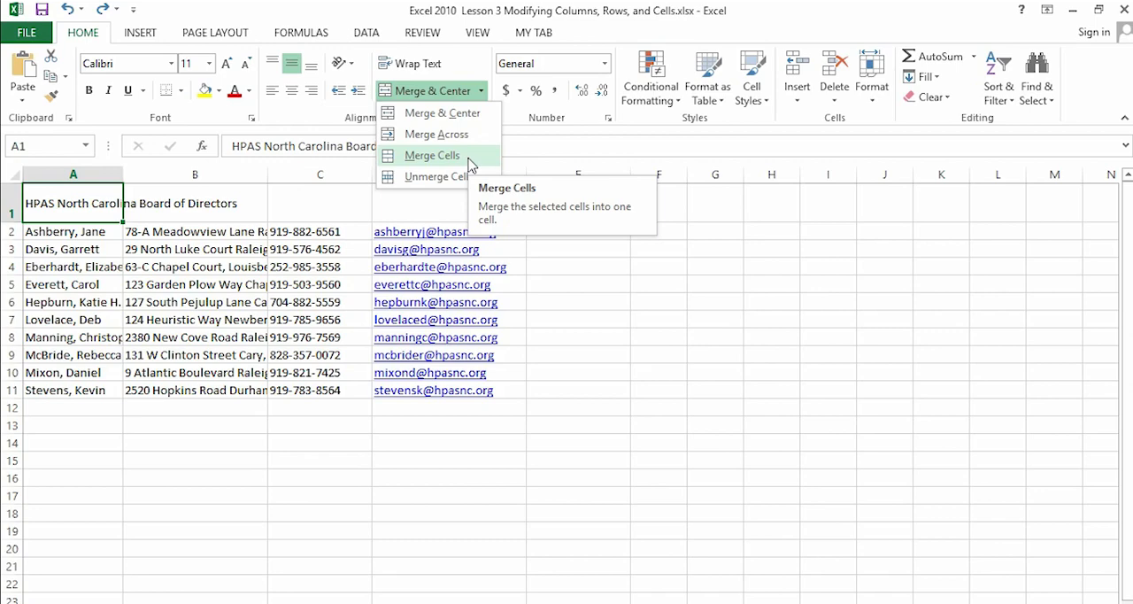
{"action": "left_click", "coordinate": [40, 199]}
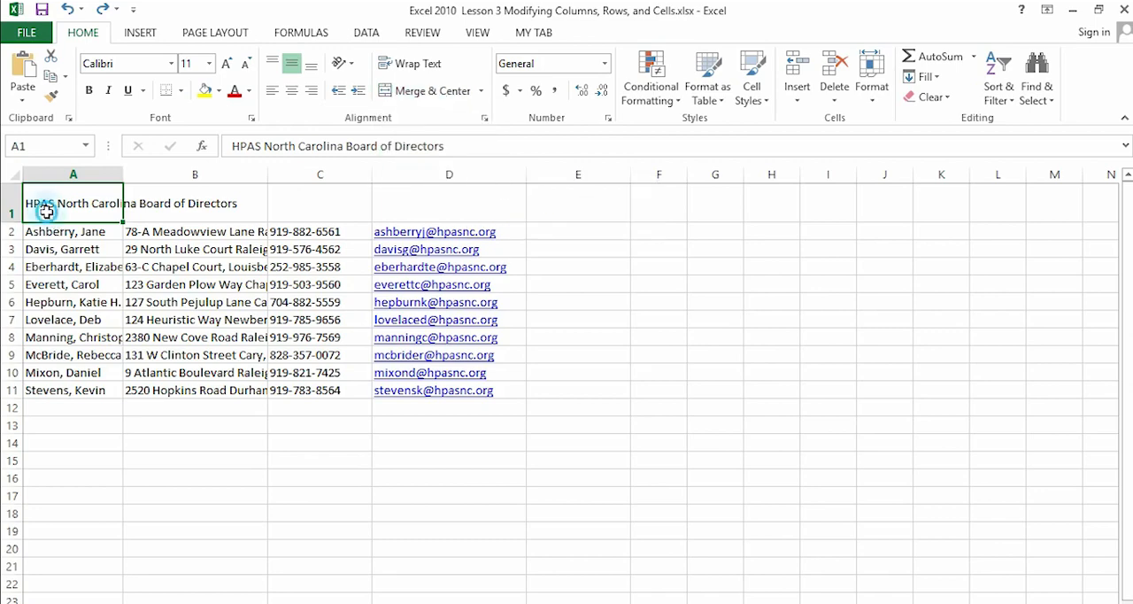
{"action": "left_click_drag", "start_coordinate": [64, 201], "coordinate": [447, 217]}
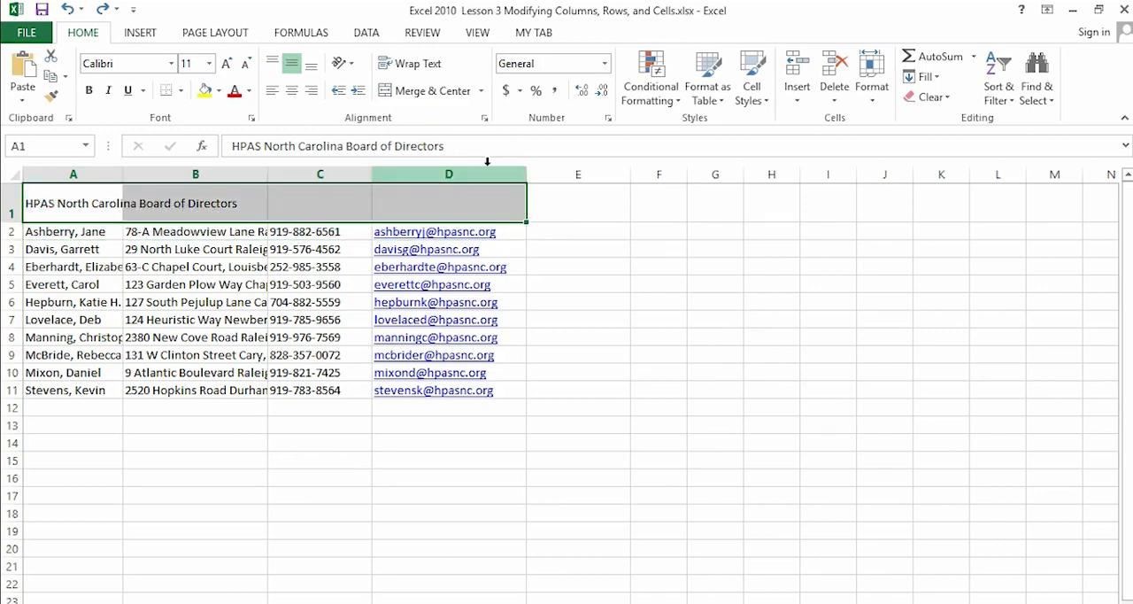
{"action": "left_click", "coordinate": [481, 90]}
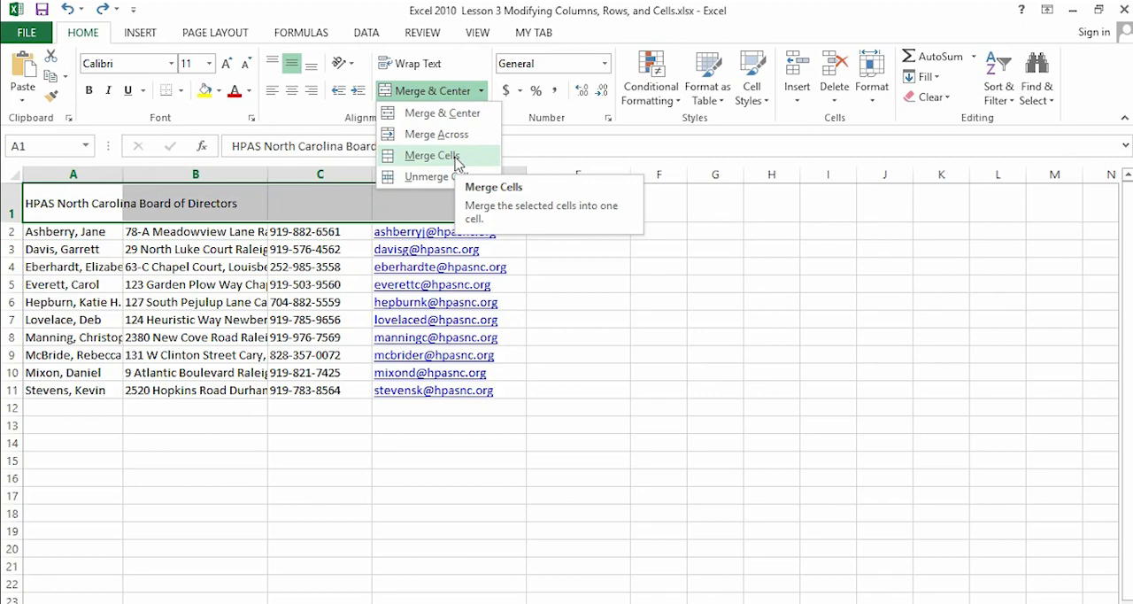
{"action": "left_click", "coordinate": [455, 160]}
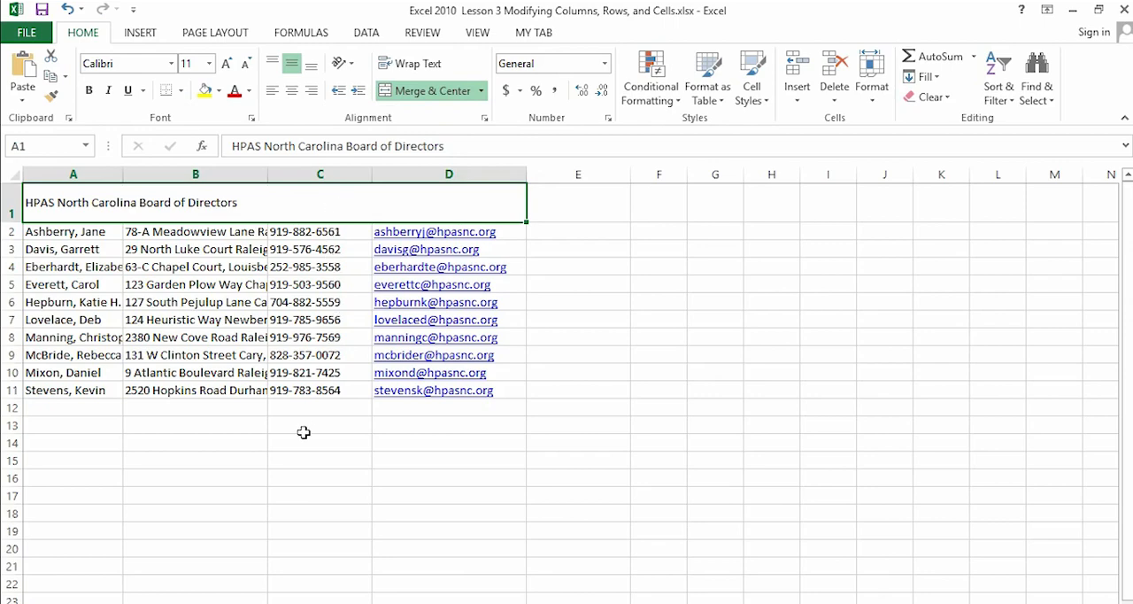
{"action": "left_click", "coordinate": [65, 9]}
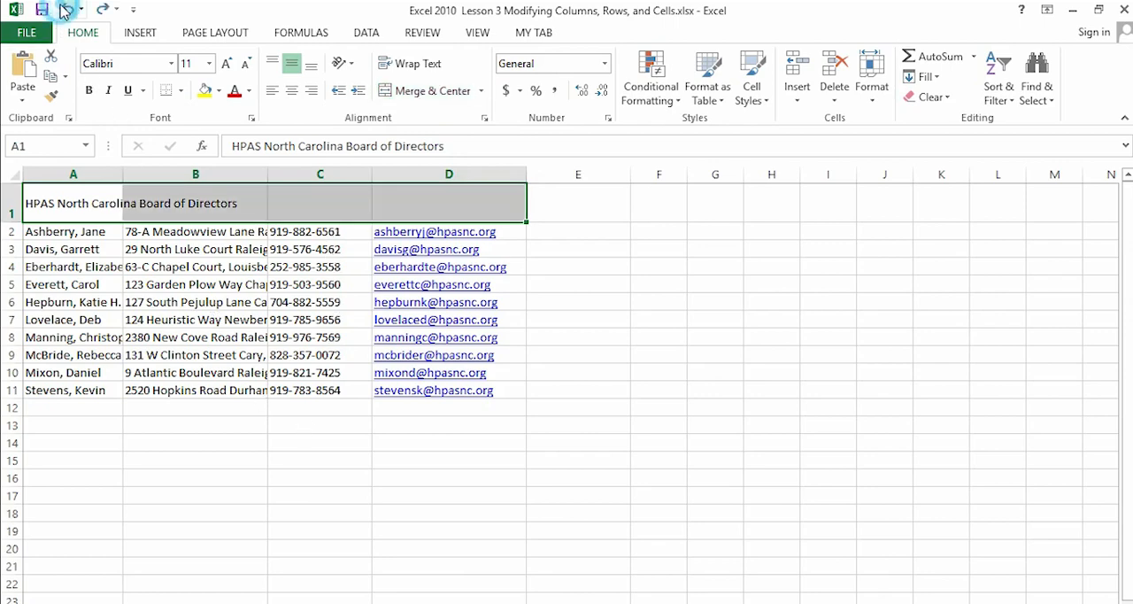
- Try Merge Across on A1:D4, accepting the discarding of values for rows 2 and 3 and cancelling for row 4
{"action": "left_click_drag", "start_coordinate": [41, 196], "coordinate": [466, 264]}
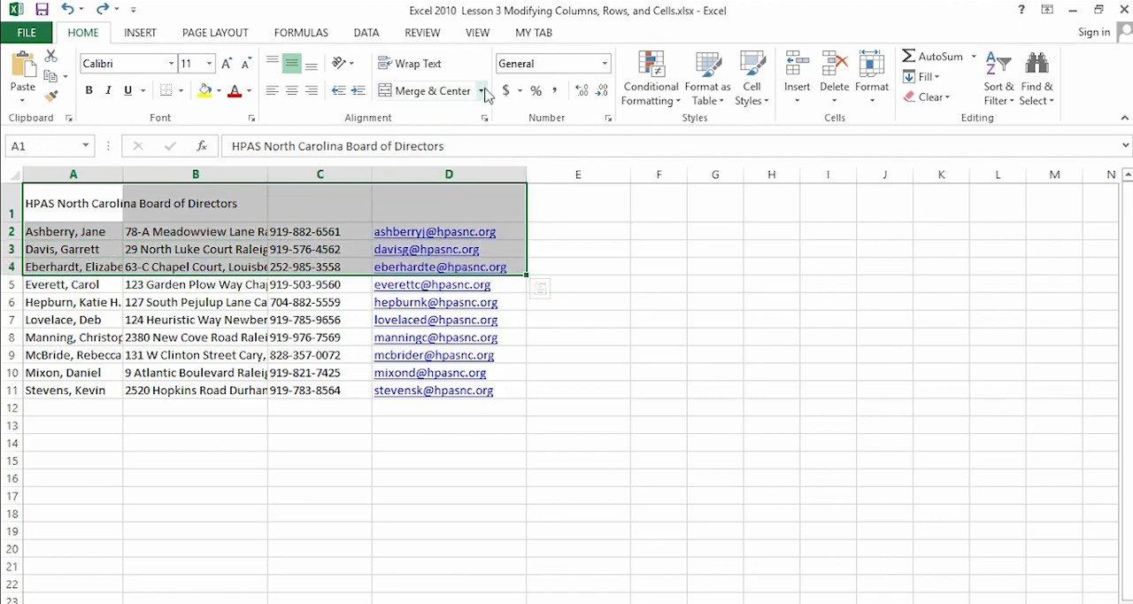
{"action": "left_click", "coordinate": [481, 91]}
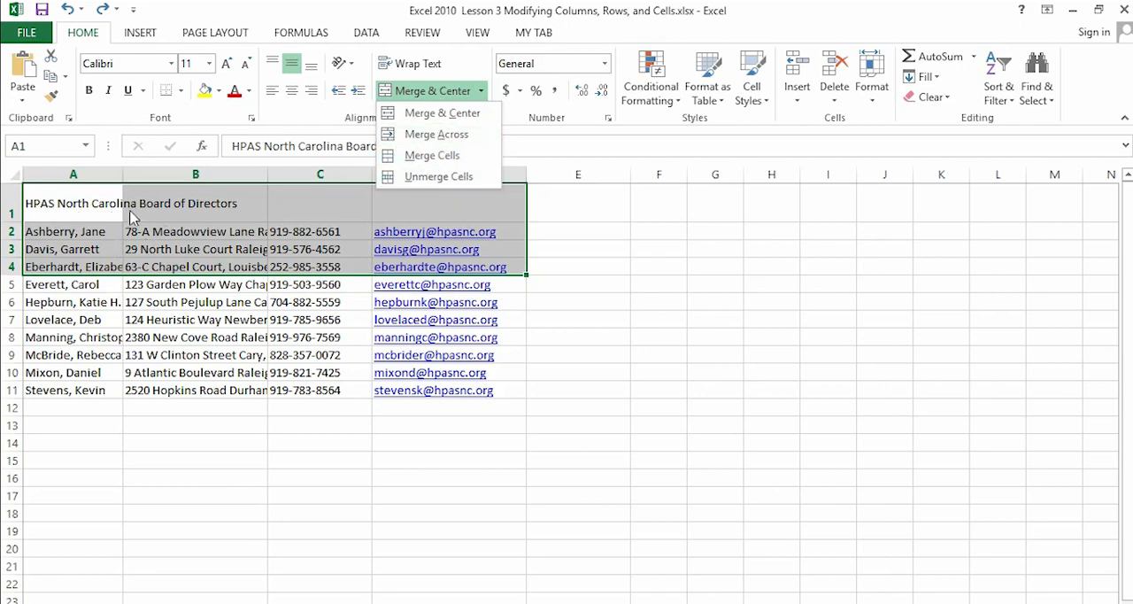
{"action": "left_click", "coordinate": [430, 134]}
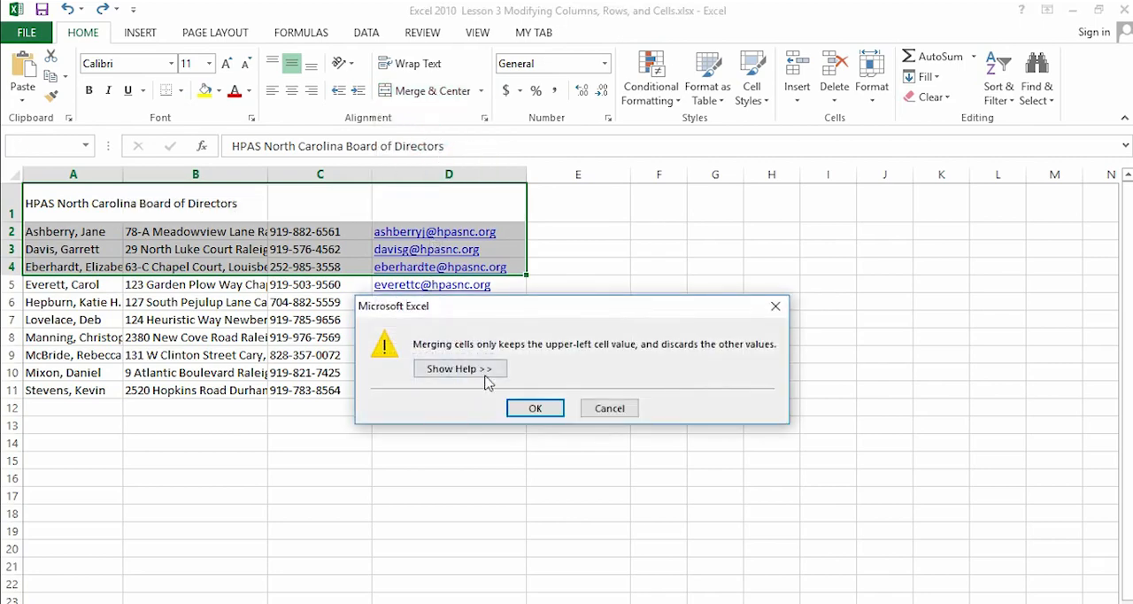
{"action": "left_click", "coordinate": [535, 408]}
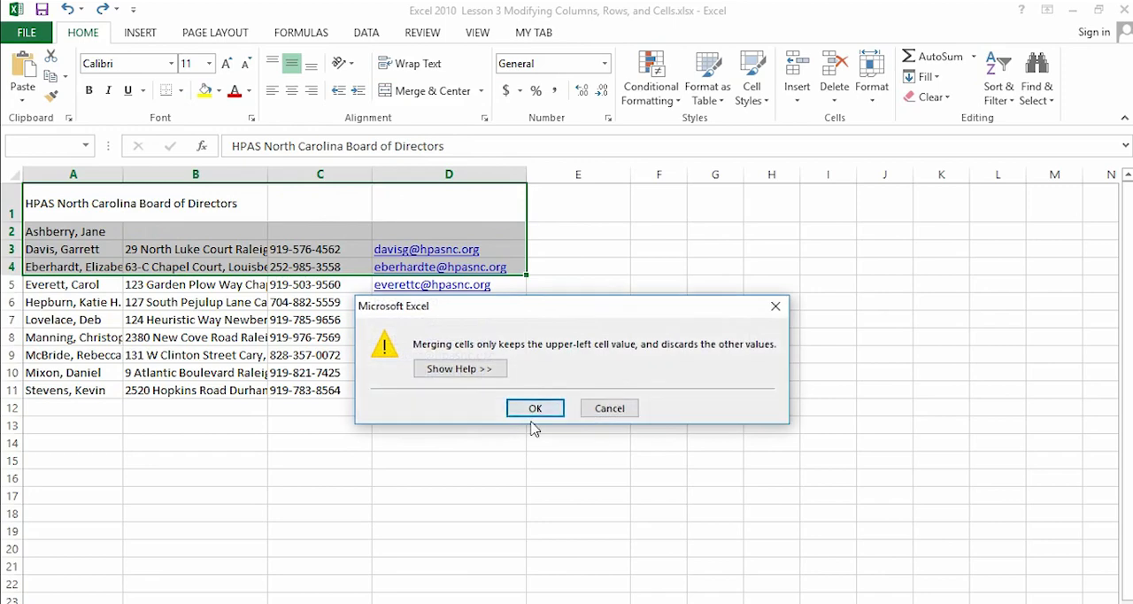
{"action": "left_click", "coordinate": [534, 408]}
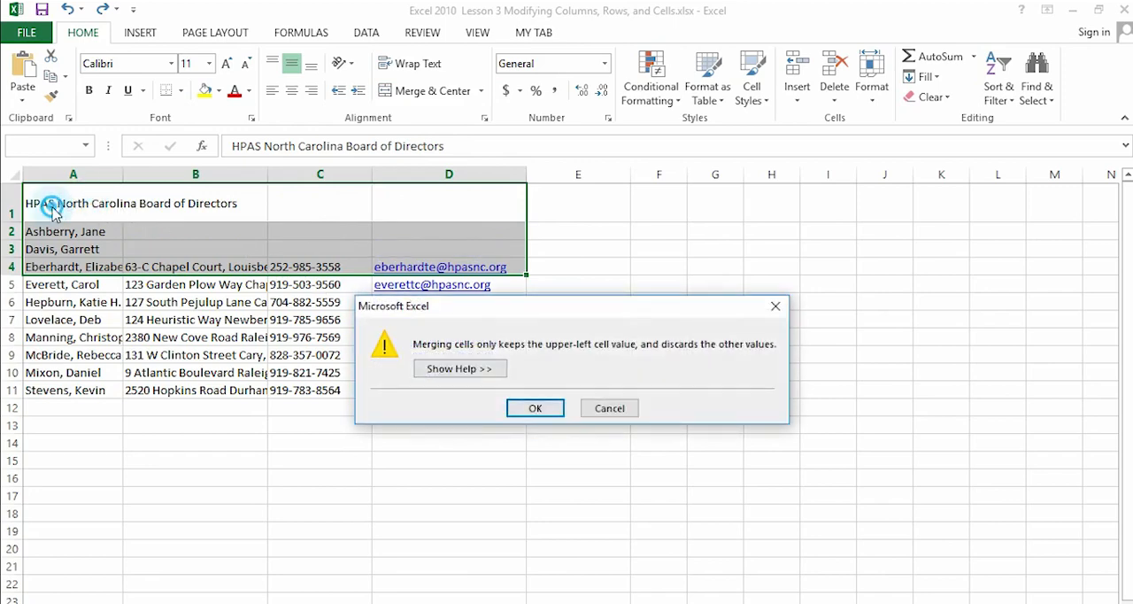
{"action": "left_click", "coordinate": [776, 307]}
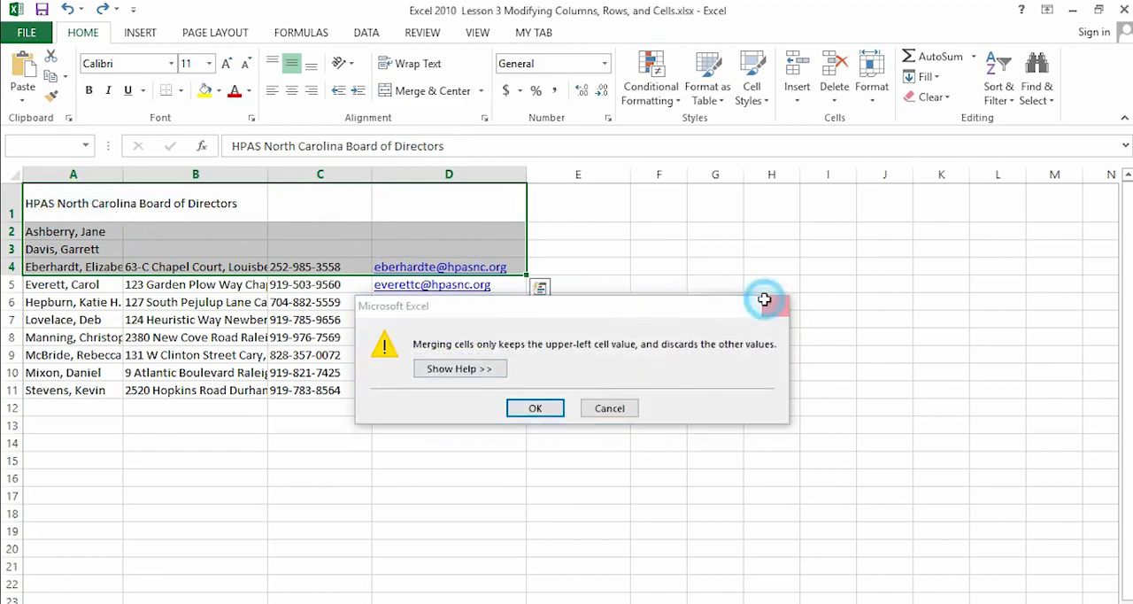
- Try Merge Across on the first director's row, A2:D2, and cancel the merge instead of discarding values
{"action": "left_click", "coordinate": [36, 211]}
{"action": "left_click_drag", "start_coordinate": [32, 231], "coordinate": [475, 233]}
{"action": "left_click", "coordinate": [479, 91]}
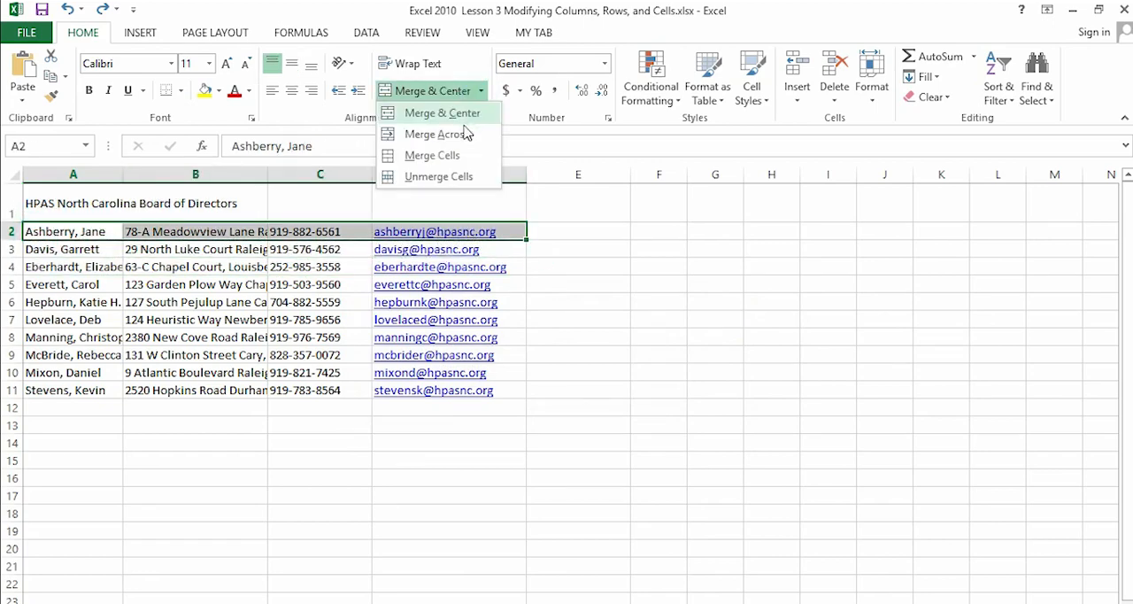
{"action": "left_click", "coordinate": [460, 138]}
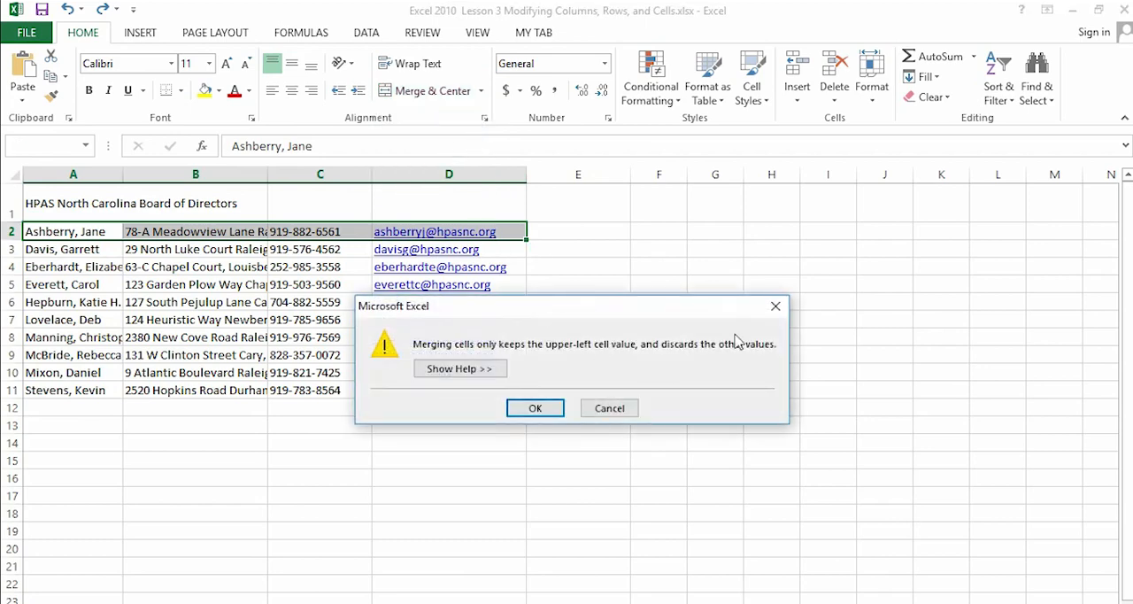
{"action": "left_click", "coordinate": [775, 306]}
- Apply Merge Across to the title row A1:D1 once more, and undo it
{"action": "left_click", "coordinate": [38, 212]}
{"action": "left_click_drag", "start_coordinate": [38, 212], "coordinate": [471, 206]}
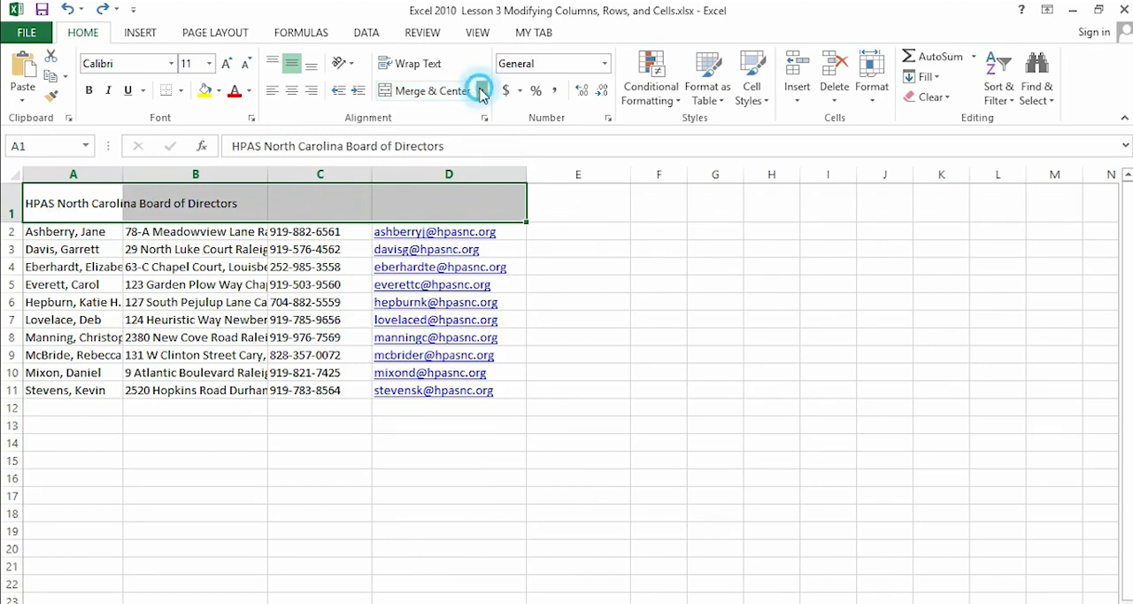
{"action": "left_click", "coordinate": [480, 90]}
{"action": "left_click", "coordinate": [450, 131]}
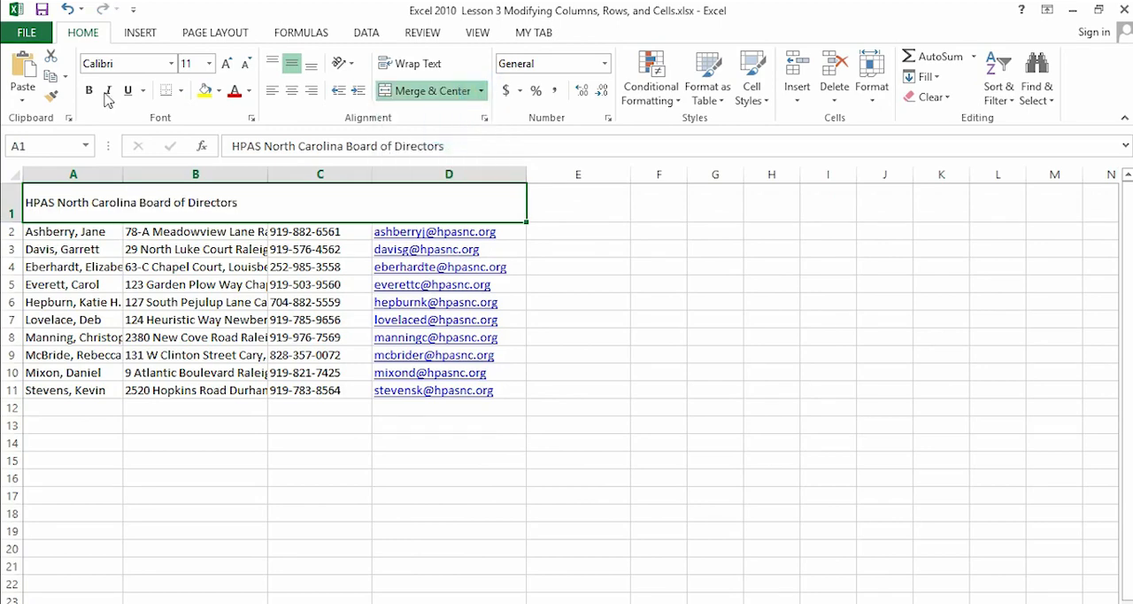
{"action": "left_click", "coordinate": [67, 9]}
{"action": "left_click", "coordinate": [67, 9]}
- Merge the block A1:C4 into one cell with Merge Cells, accepting the loss of the other values, and undo the merge
{"action": "left_click", "coordinate": [480, 91]}
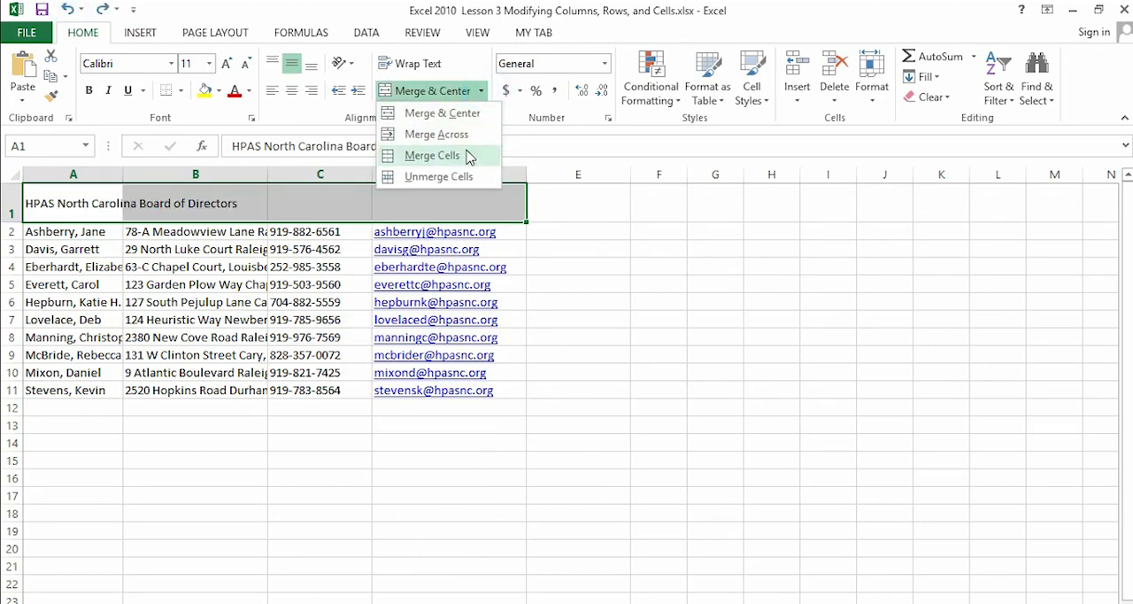
{"action": "left_click", "coordinate": [35, 202]}
{"action": "left_click_drag", "start_coordinate": [47, 205], "coordinate": [320, 268]}
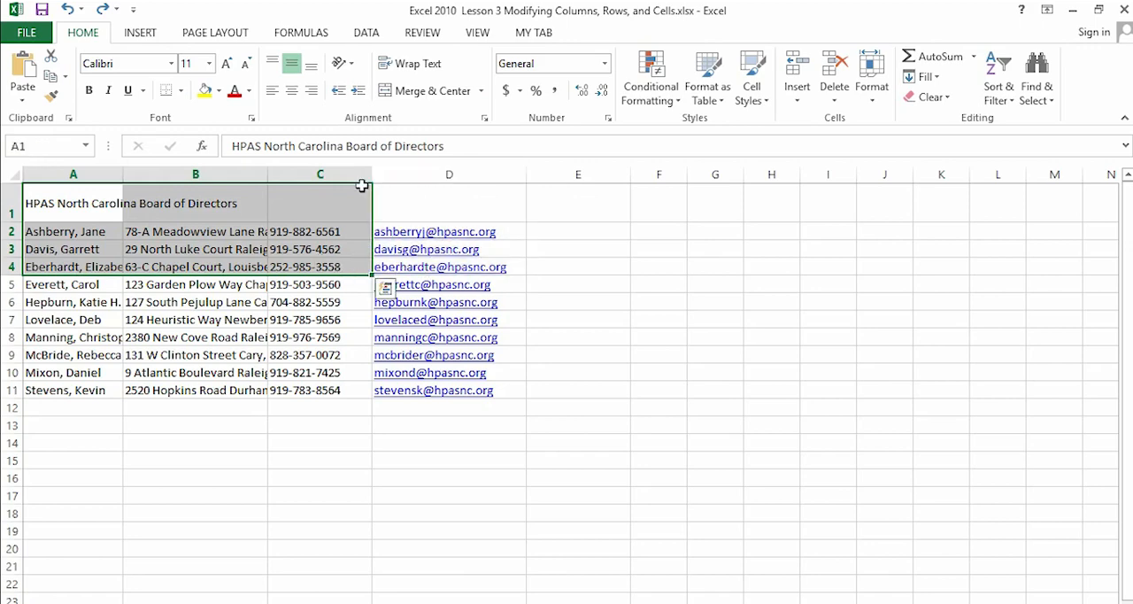
{"action": "left_click", "coordinate": [480, 91]}
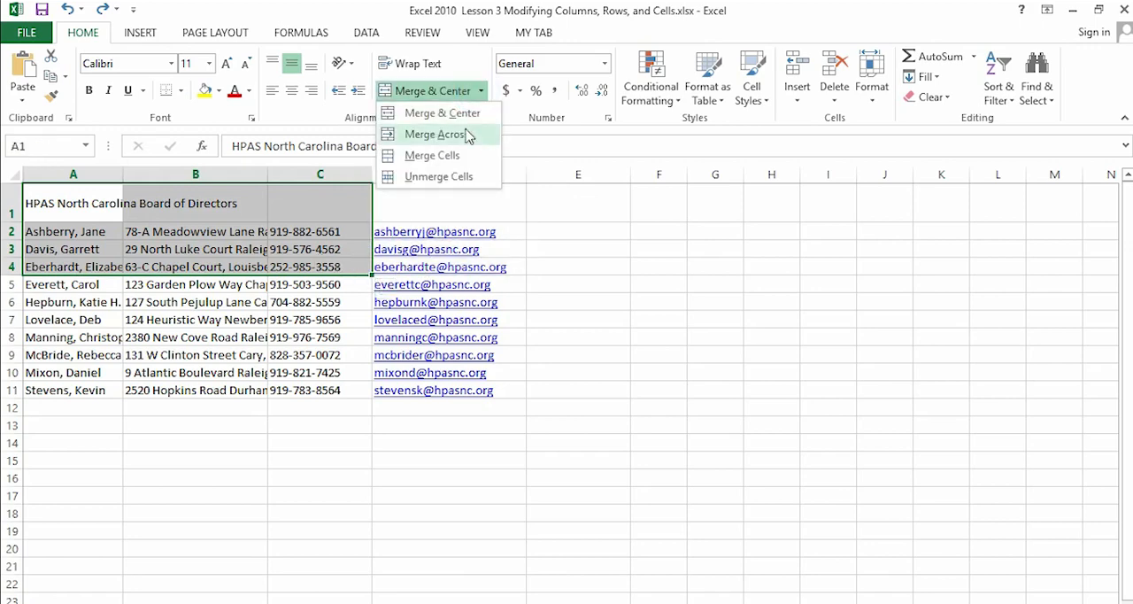
{"action": "left_click", "coordinate": [458, 155]}
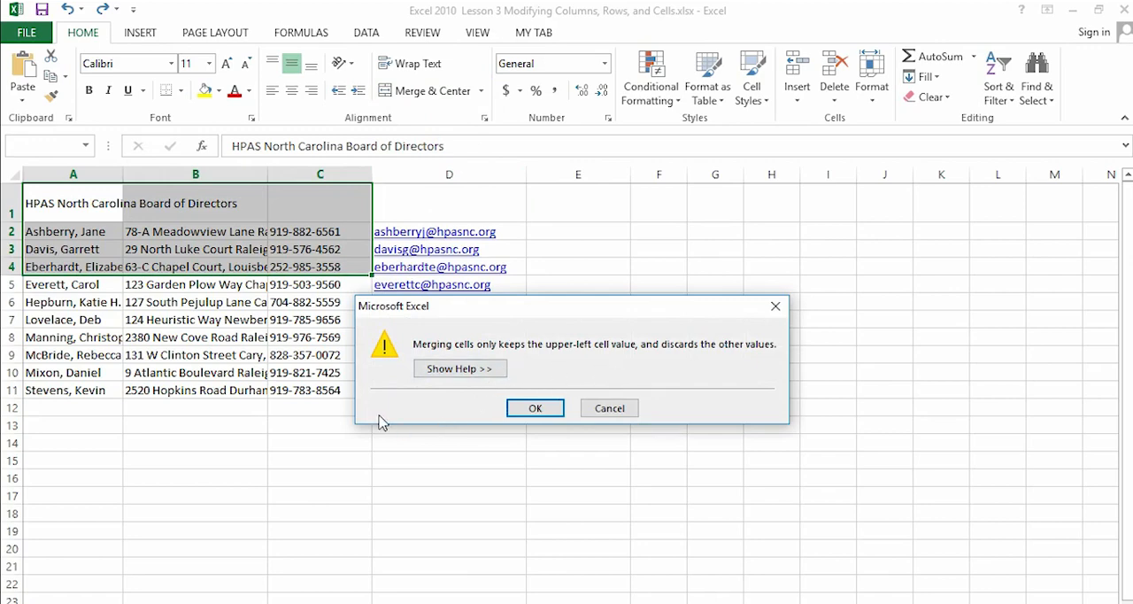
{"action": "left_click", "coordinate": [535, 409]}
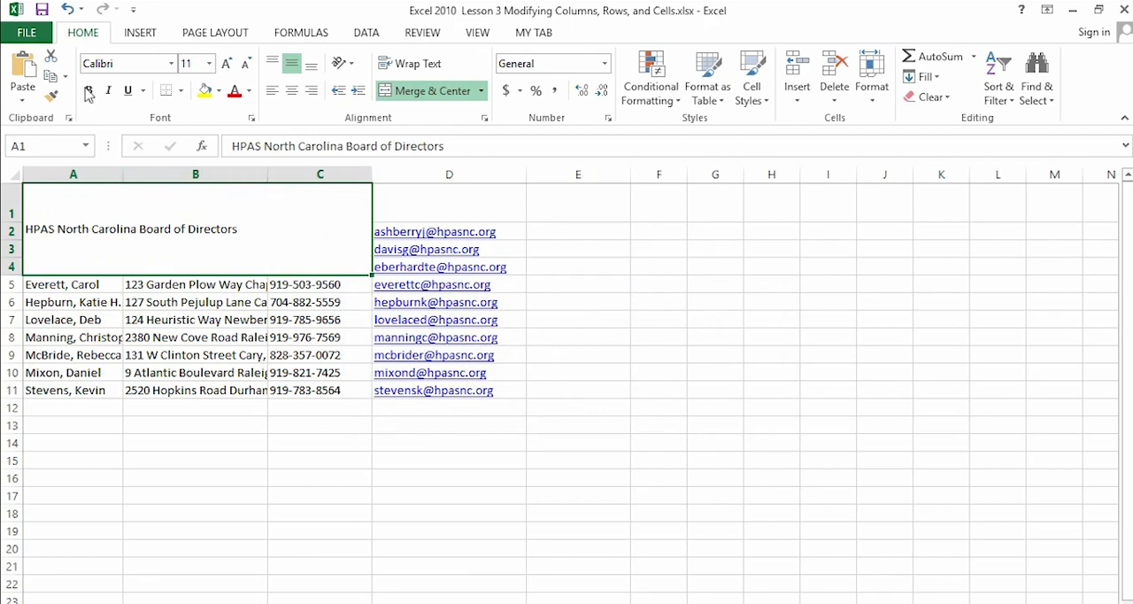
{"action": "left_click", "coordinate": [67, 9]}
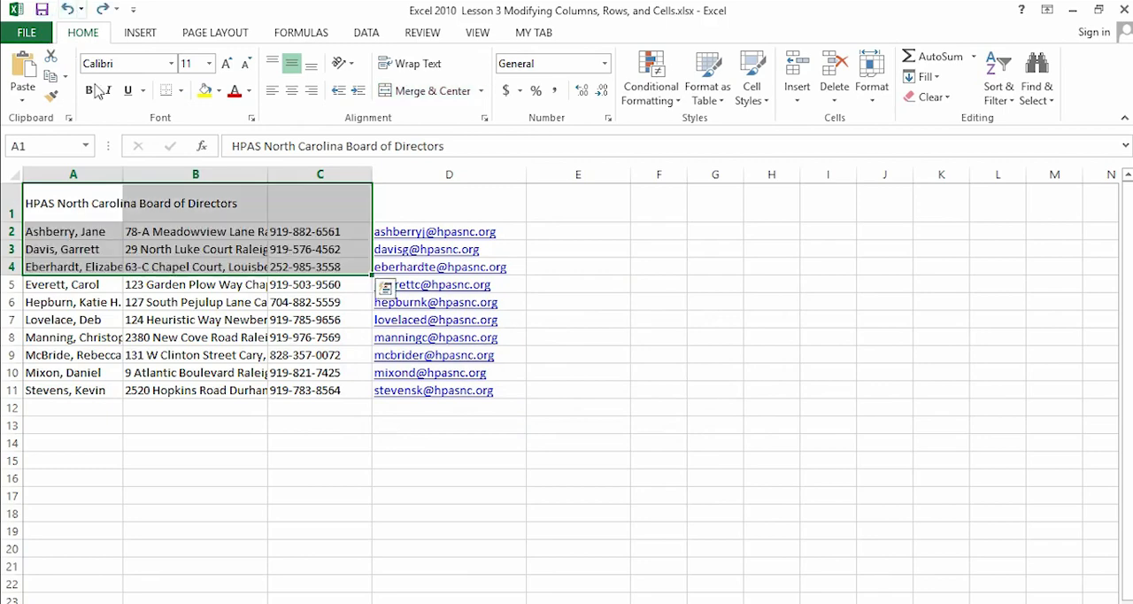
- Repeat Merge Cells on the still-selected A1:C4 block, keeping only the upper-left value, and undo it again
{"action": "left_click", "coordinate": [481, 90]}
{"action": "left_click", "coordinate": [462, 156]}
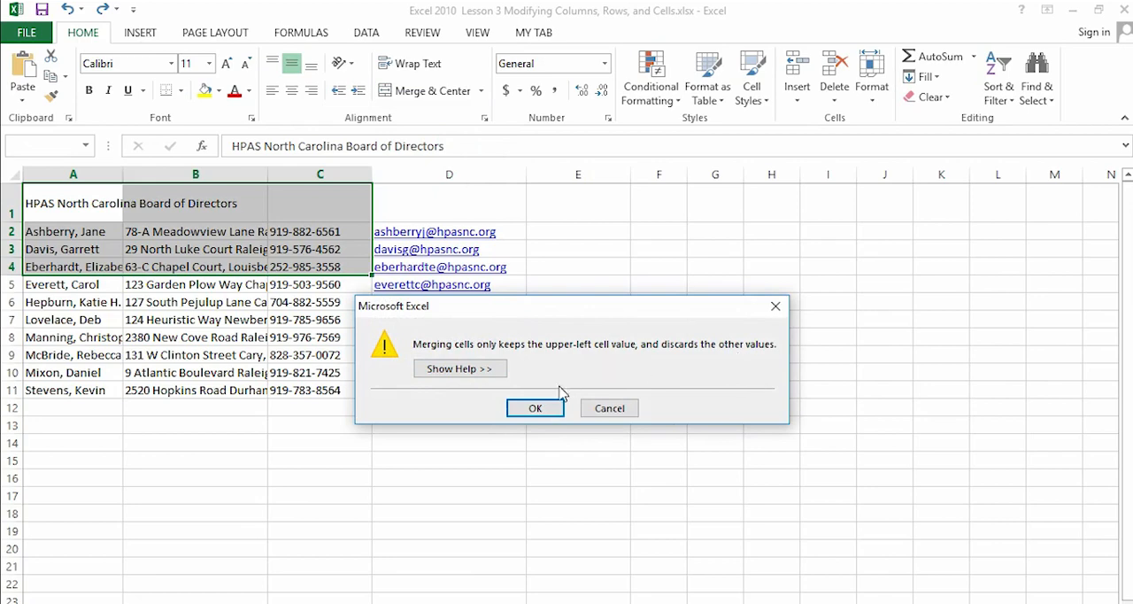
{"action": "left_click", "coordinate": [535, 409]}
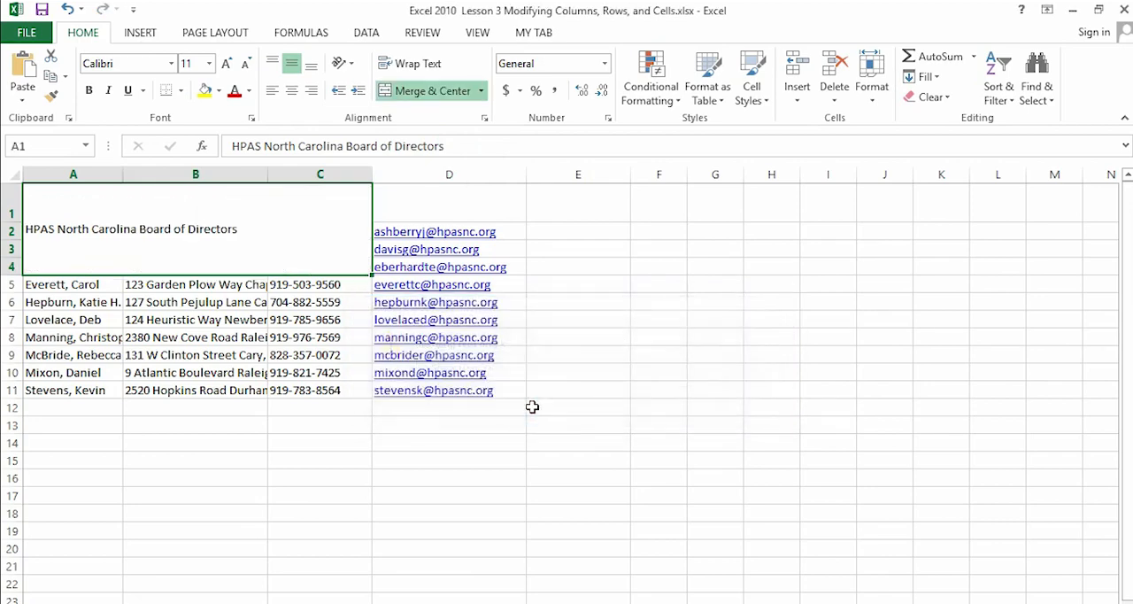
{"action": "left_click", "coordinate": [68, 8]}
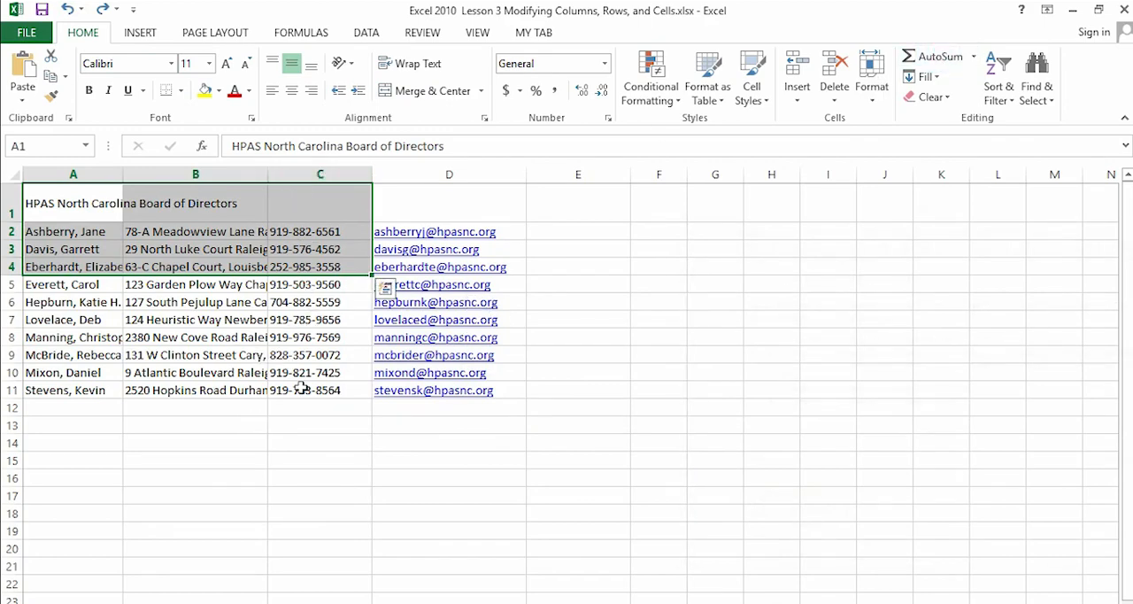
- Switch to the lesson PDF in Adobe Reader, review the eight practice exercises on page 14, and return to the Excel worksheet
{"action": "key", "text": "alt+Tab"}
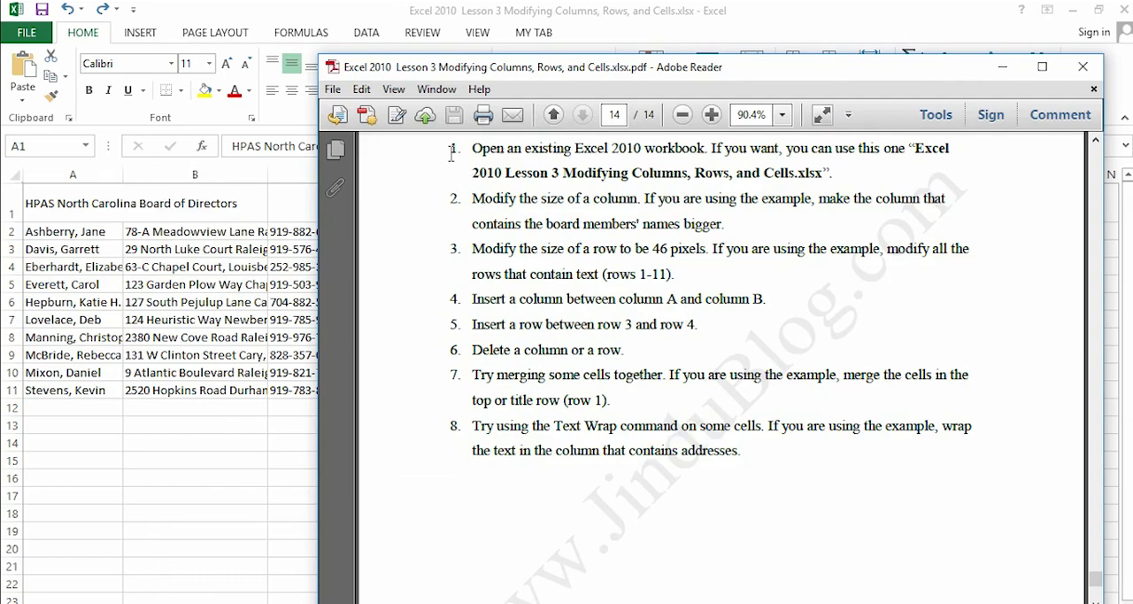
{"action": "left_click_drag", "start_coordinate": [452, 153], "coordinate": [746, 449]}
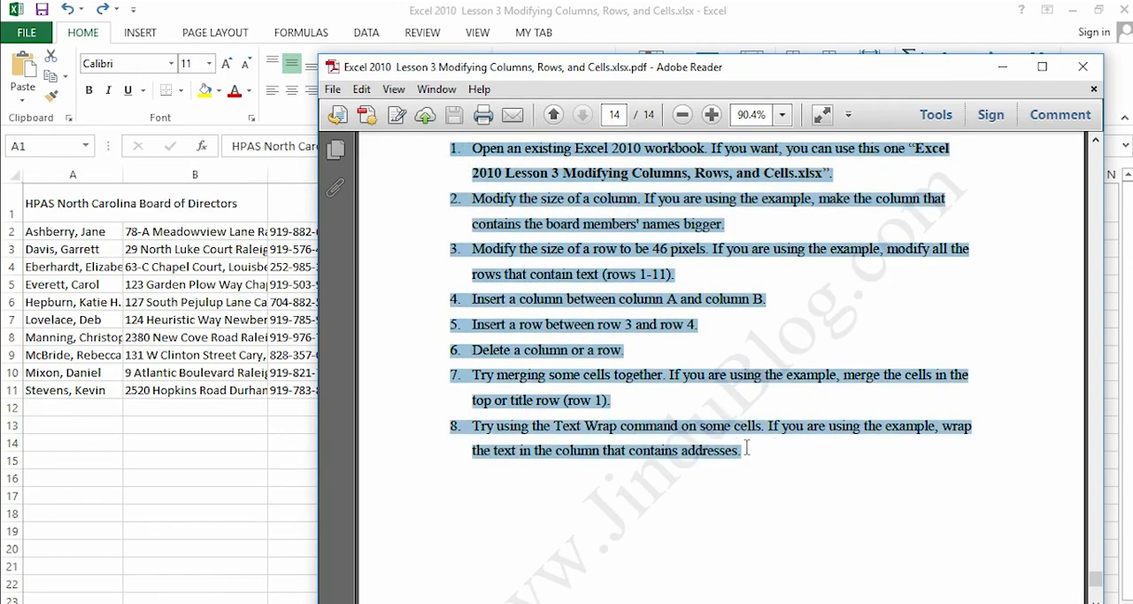
{"action": "left_click", "coordinate": [793, 324]}
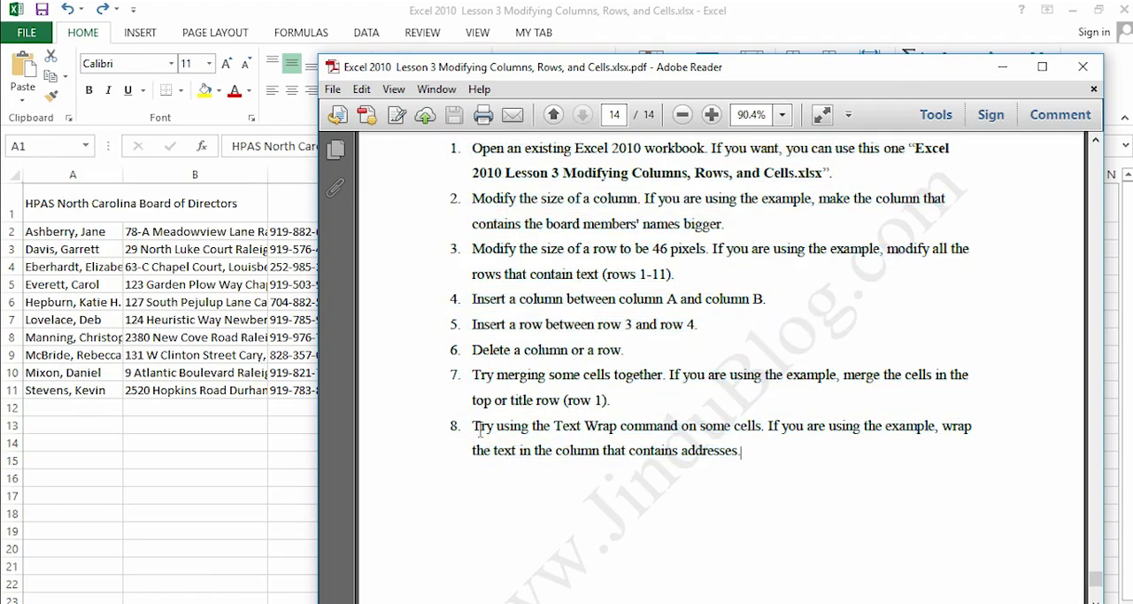
{"action": "left_click", "coordinate": [198, 463]}
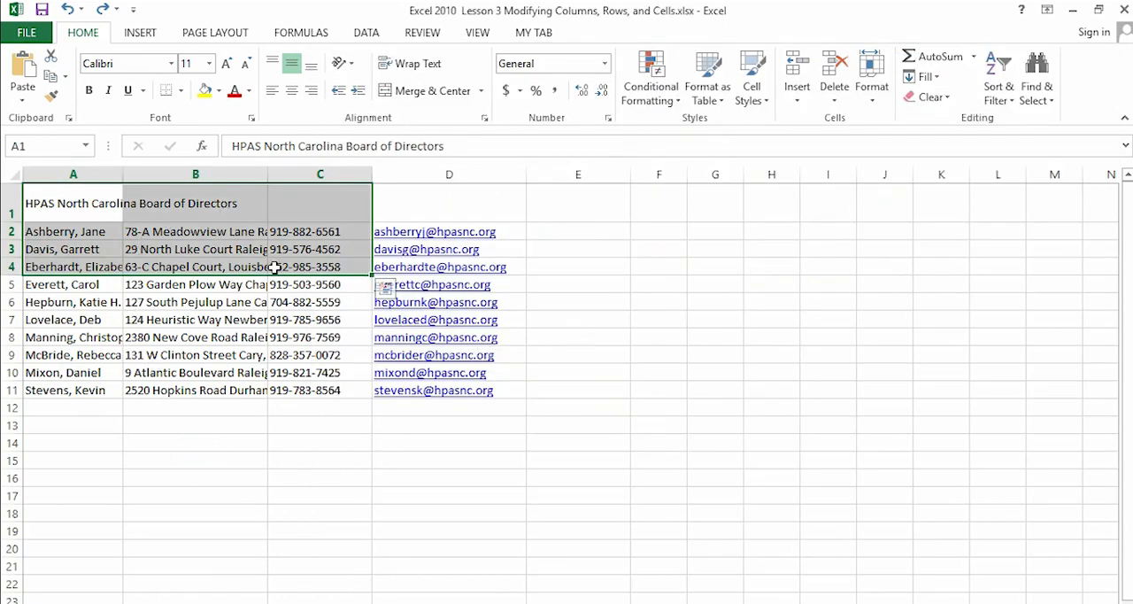